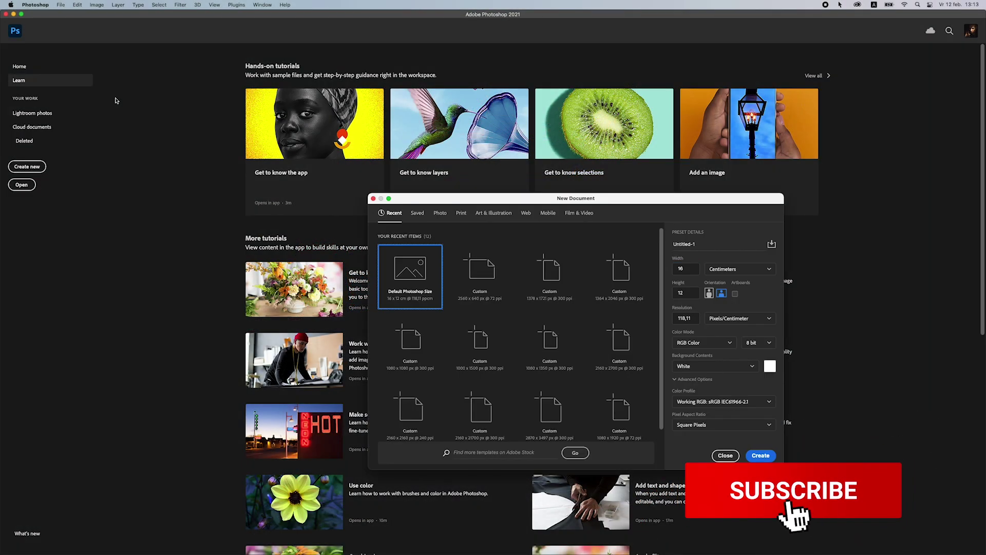
Create a new document from the A5 print preset, 148 x 210 mm at 300 pixels per inch
drag(475, 200, 422, 177)
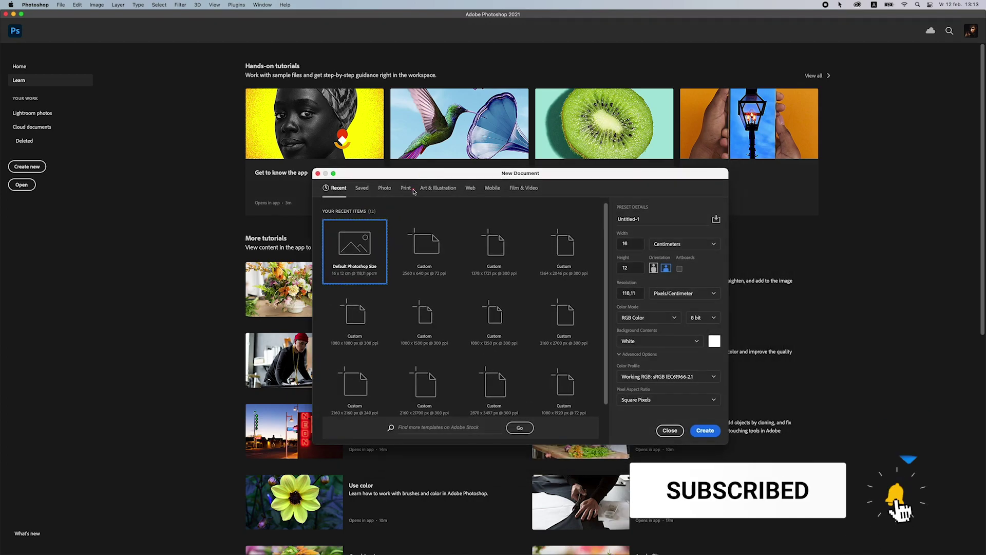
click(405, 188)
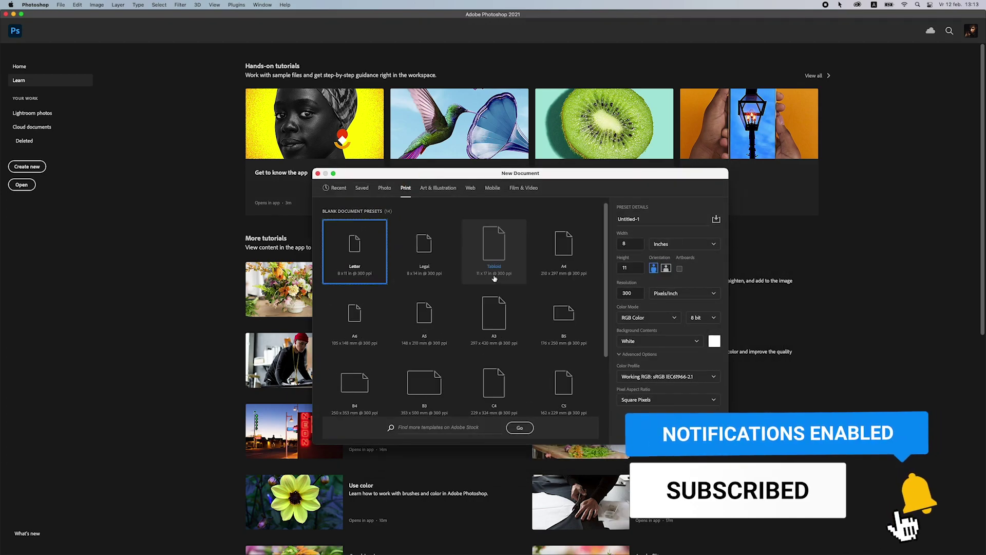
click(427, 315)
click(705, 431)
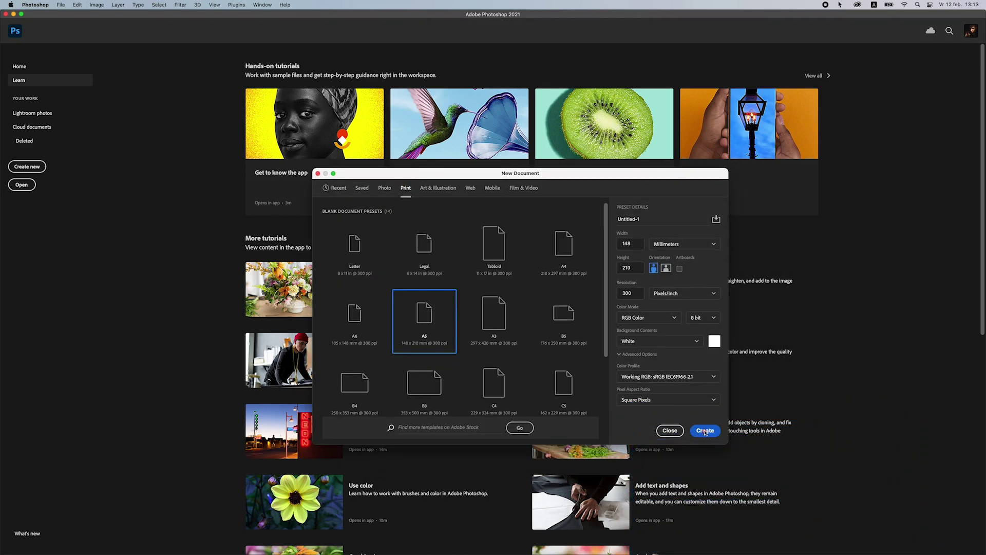
Rotate the canvas 90 degrees into landscape orientation
click(96, 4)
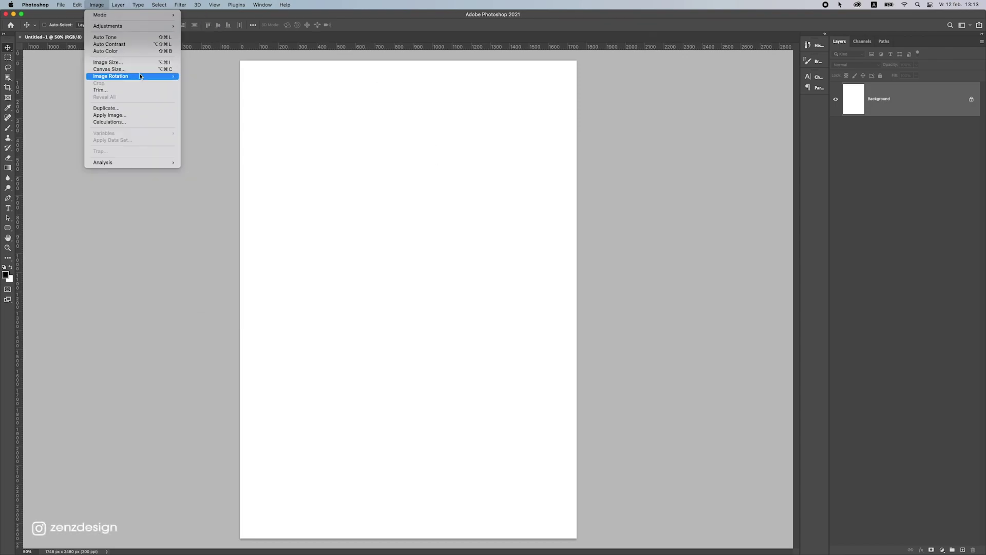
mouse_move(147, 76)
click(211, 82)
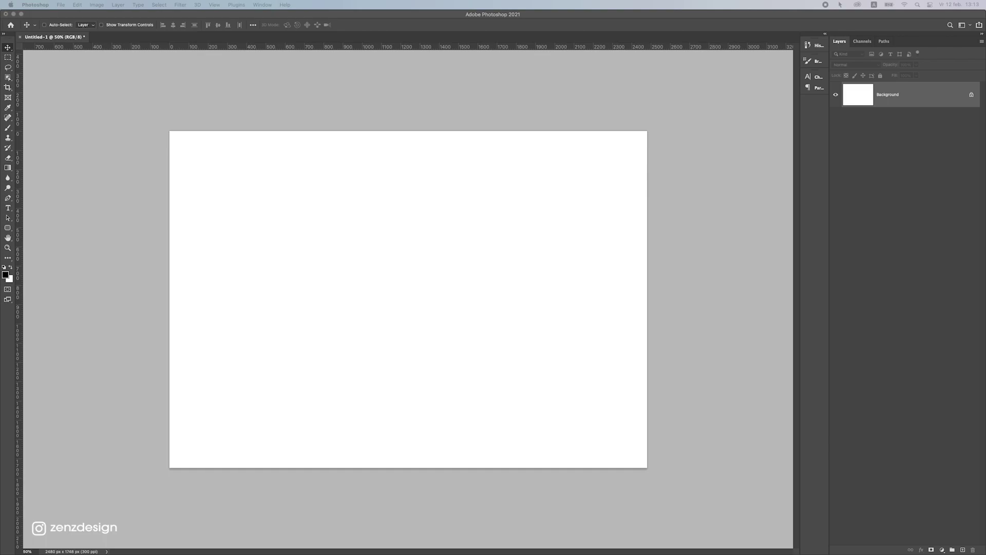
Switch to Safari, search Google for "grungle wallpaper" and display the image results
drag(435, 119, 364, 113)
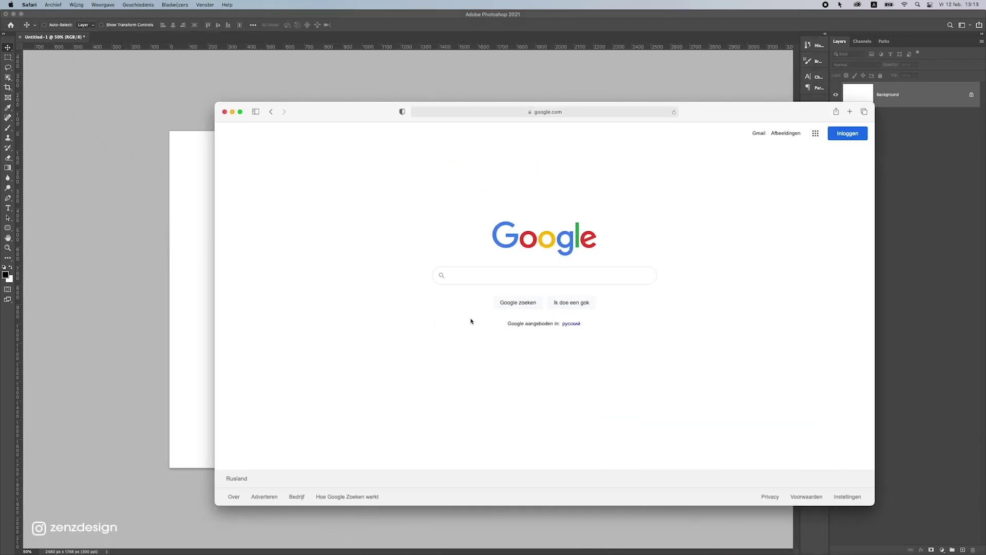
click(469, 276)
click(469, 276)
text(g)
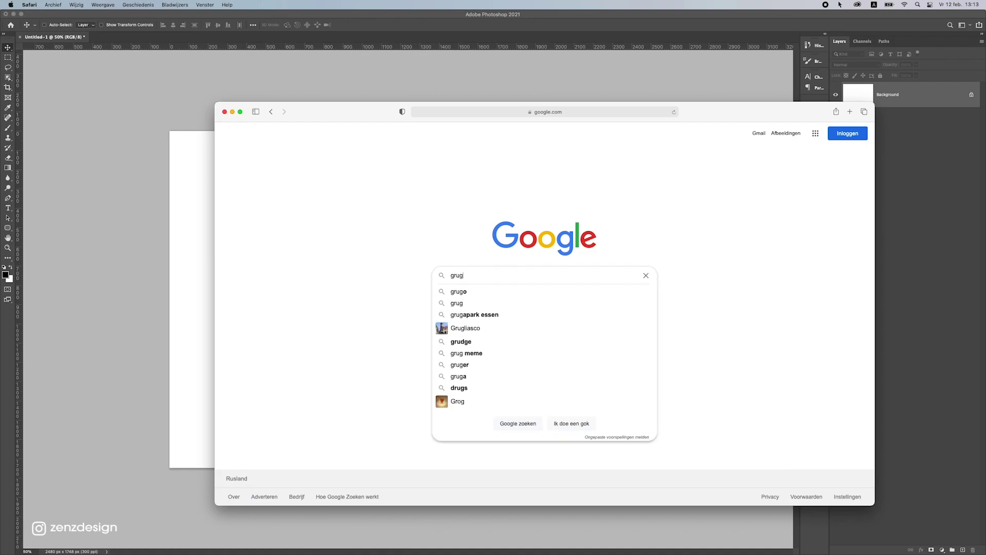
text(rungle wallpaper)
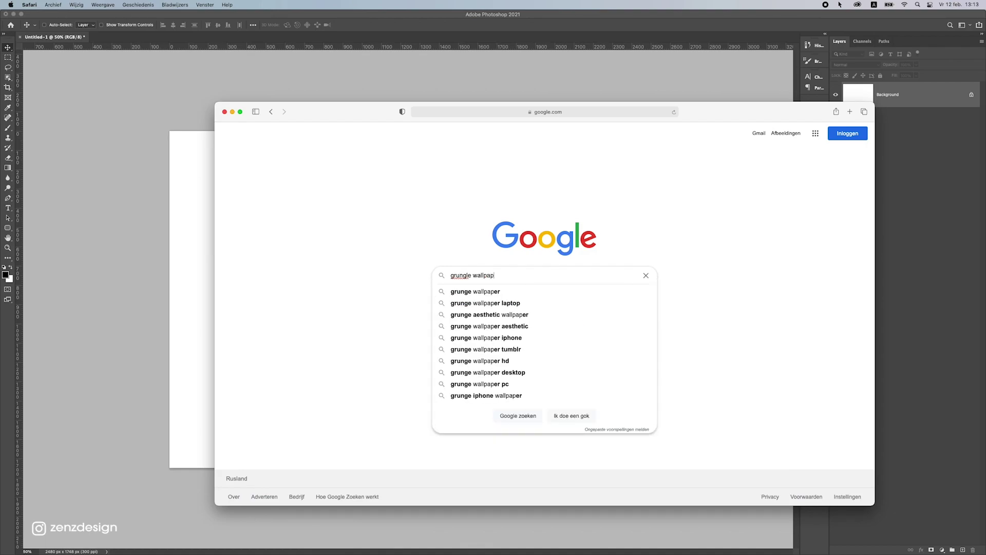
key(Return)
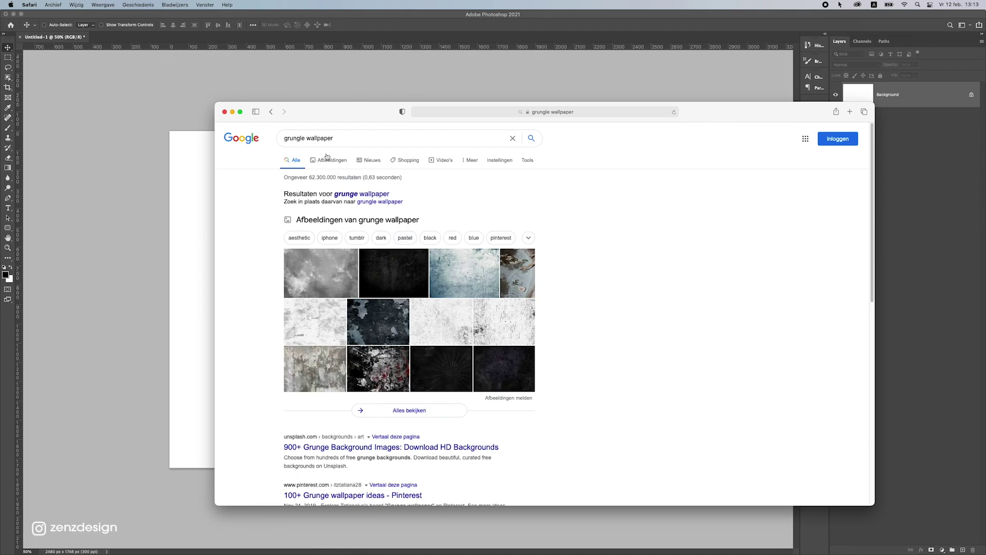
click(329, 158)
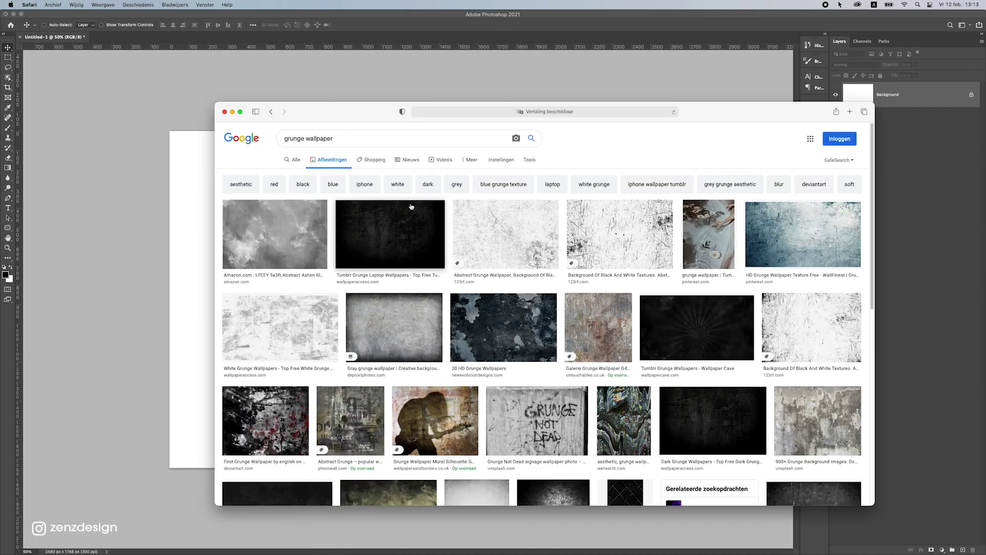
Open the source page of the black WallpaperAccess grunge image in a new tab
click(391, 218)
right_click(711, 228)
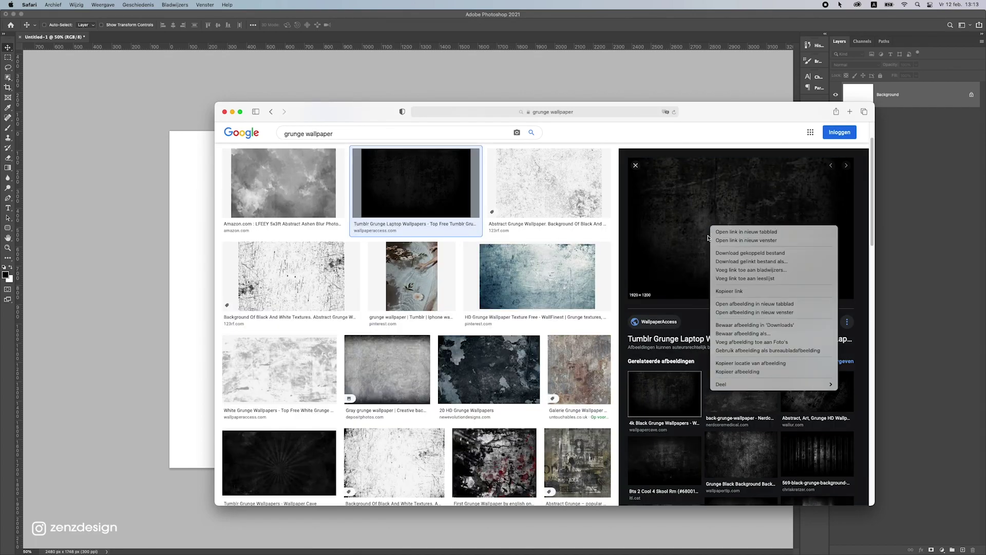
click(686, 227)
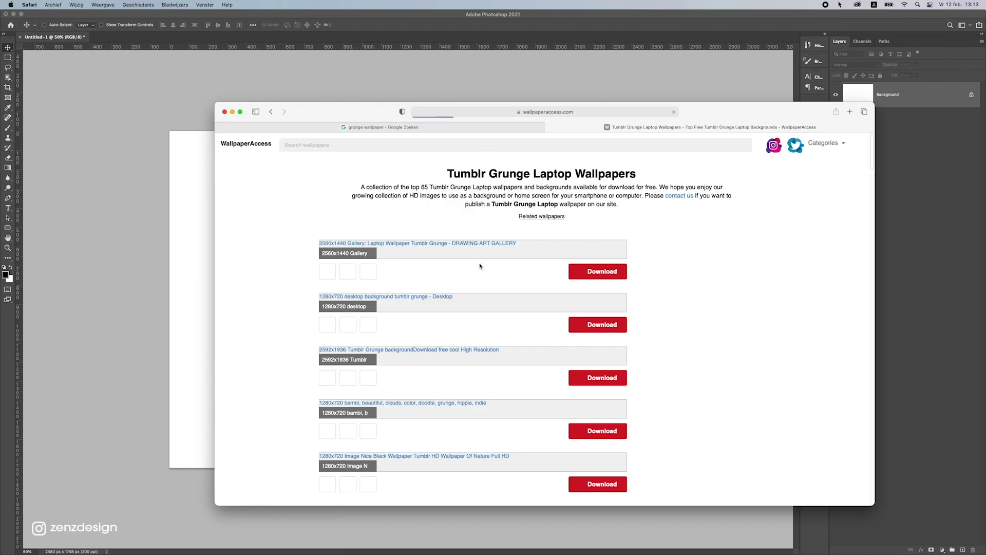
Find the dark 1920x1200 grunge wallpaper on the WallpaperAccess page and download it
scroll(344, 288, down, 5)
scroll(465, 309, down, 10)
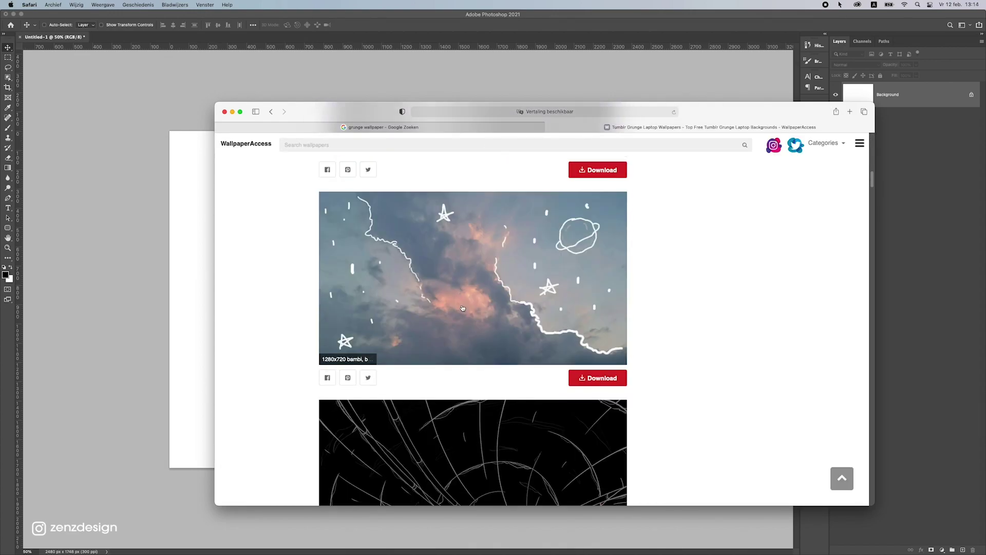
scroll(460, 307, down, 15)
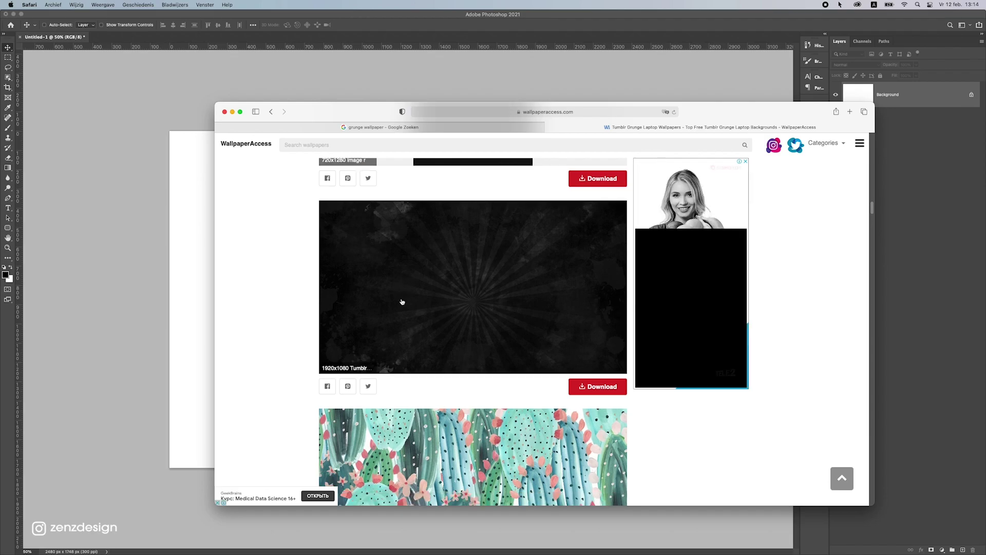
scroll(426, 313, down, 20)
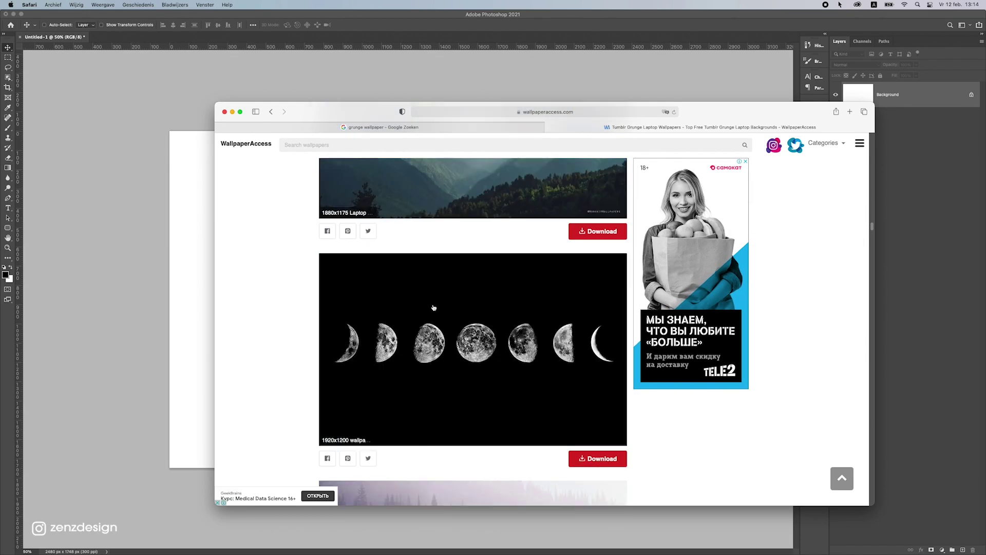
scroll(421, 321, down, 20)
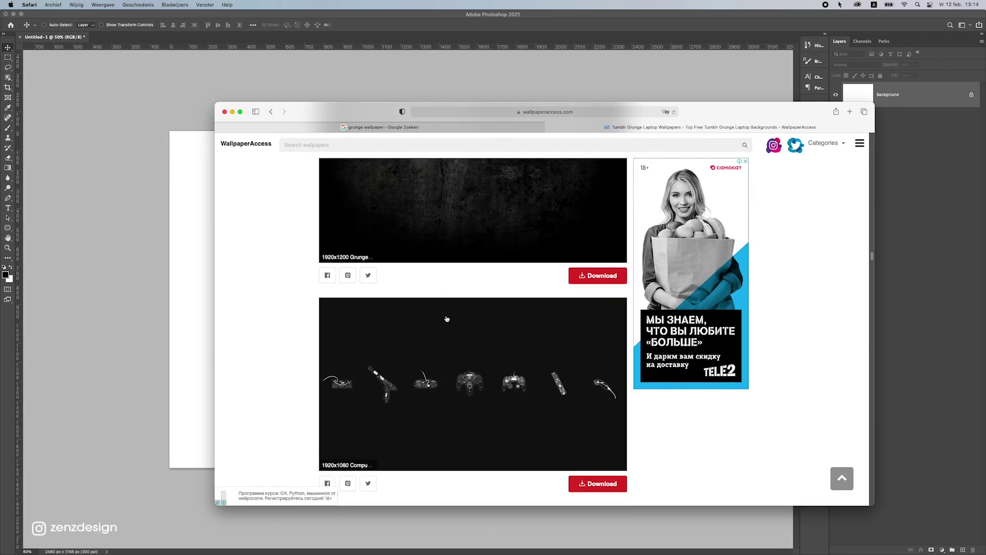
click(496, 326)
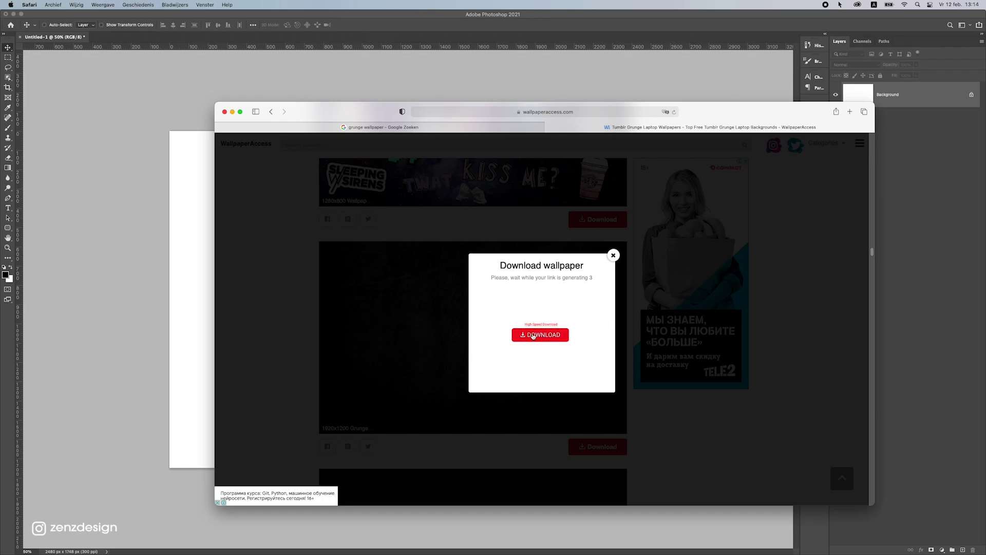
Switch back to Photoshop, place the downloaded wallpaper 301884 in the document and enlarge it to cover the whole canvas
drag(700, 106, 687, 87)
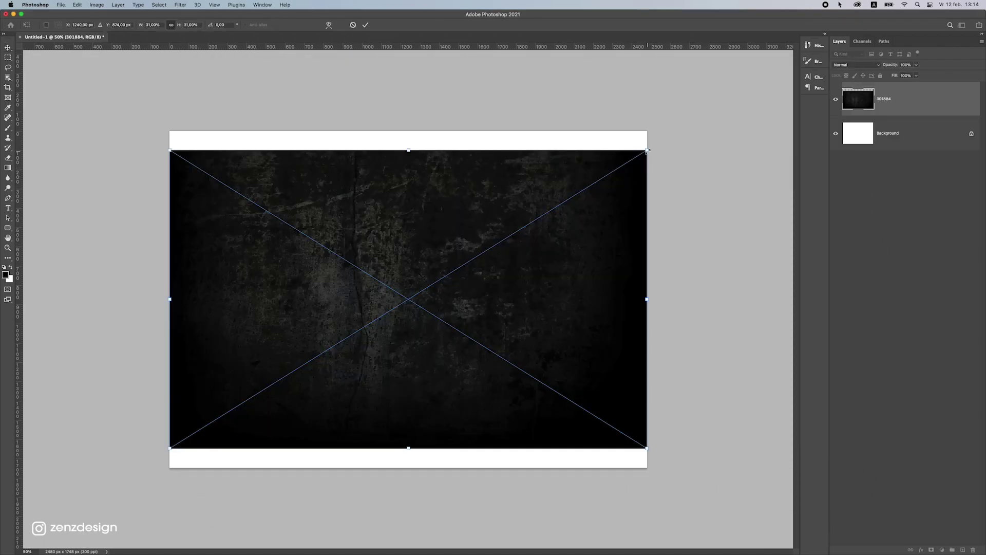
drag(647, 151, 679, 128)
key(Return)
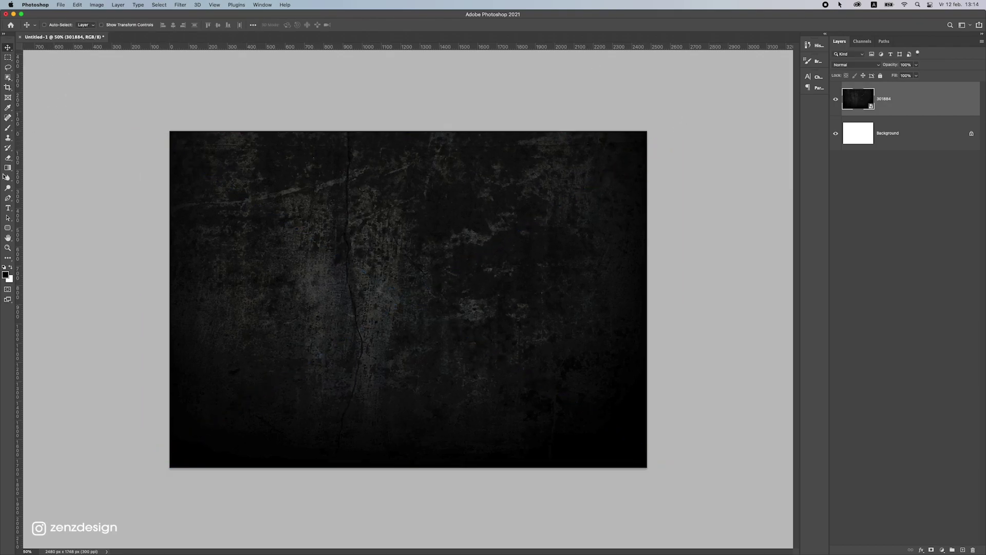
Swap the foreground colour to white and add the text "Zenzdesign" on the dark wallpaper
click(6, 209)
click(9, 270)
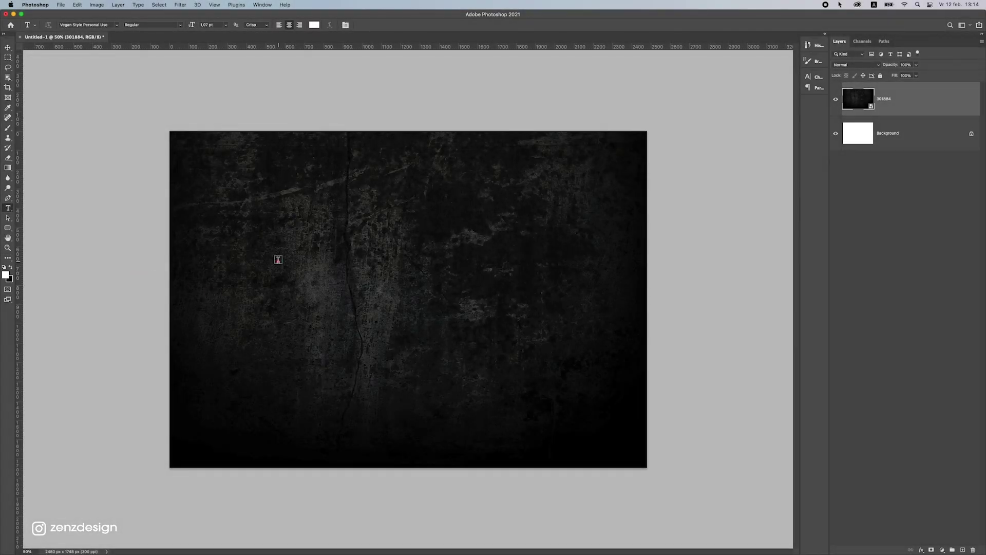
click(278, 260)
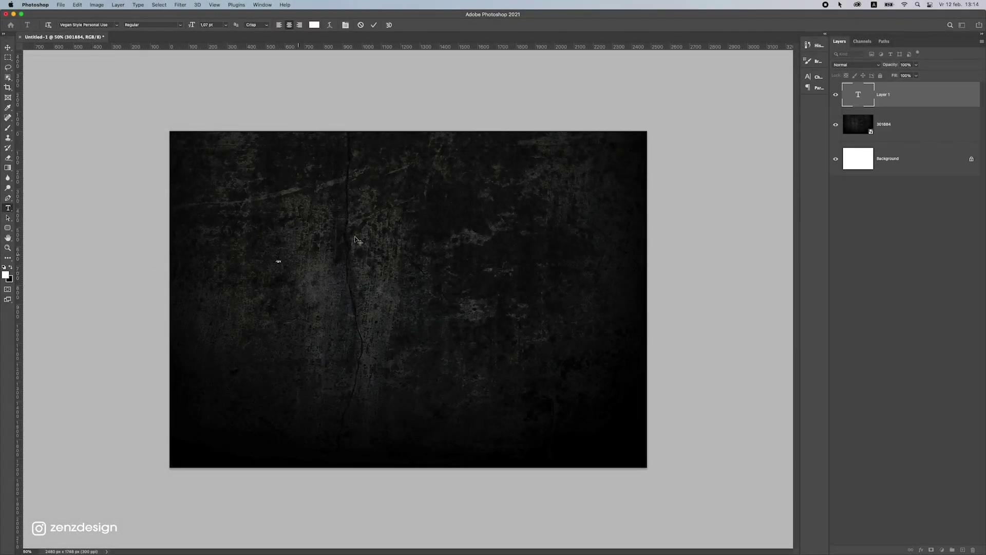
Scale the tiny Zenzdesign text up to about half the canvas width and move it near the middle
key(super+t)
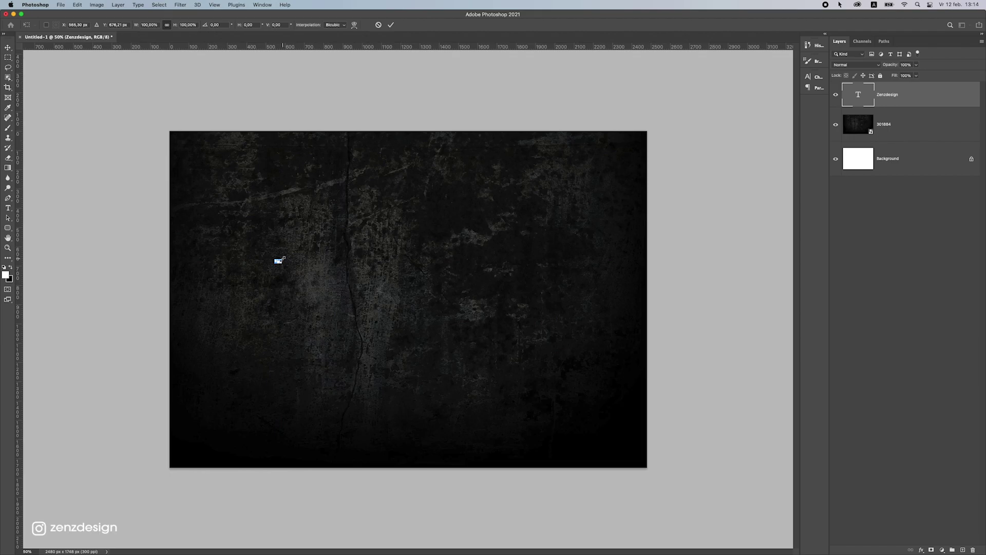
drag(283, 259, 540, 176)
key(Return)
drag(432, 175, 437, 241)
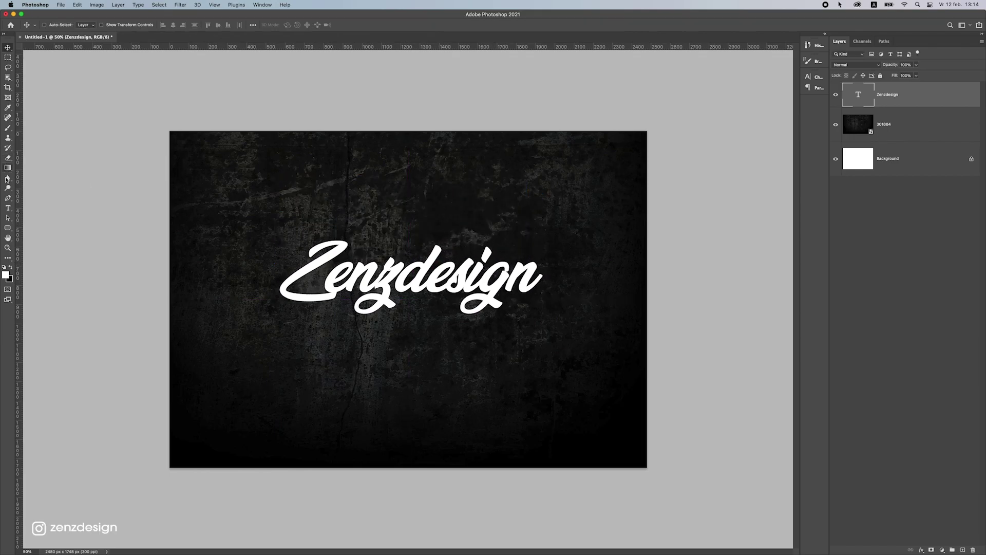
Select all of the Zenzdesign text for editing and set its tracking to 0
click(8, 207)
double_click(507, 289)
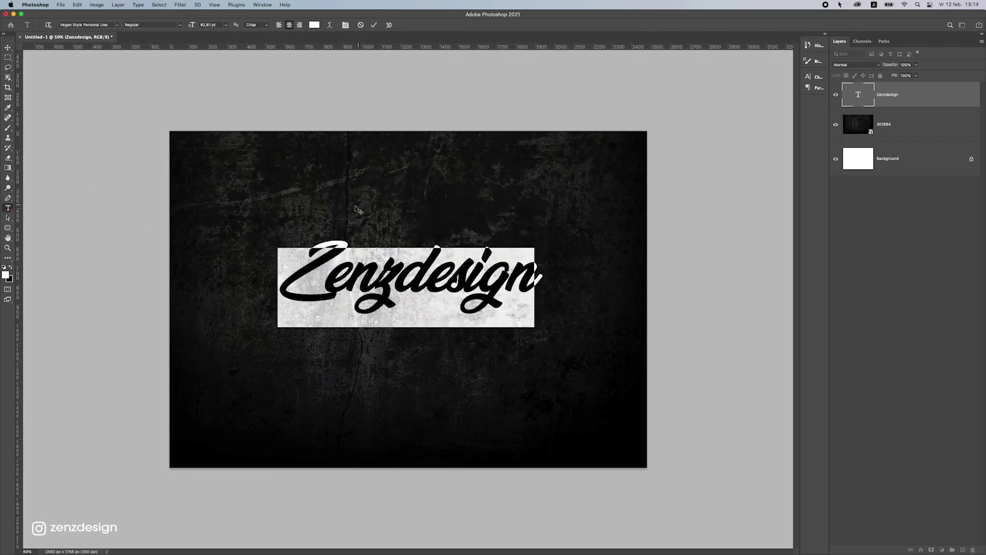
click(507, 289)
key(super+a)
click(818, 78)
click(780, 105)
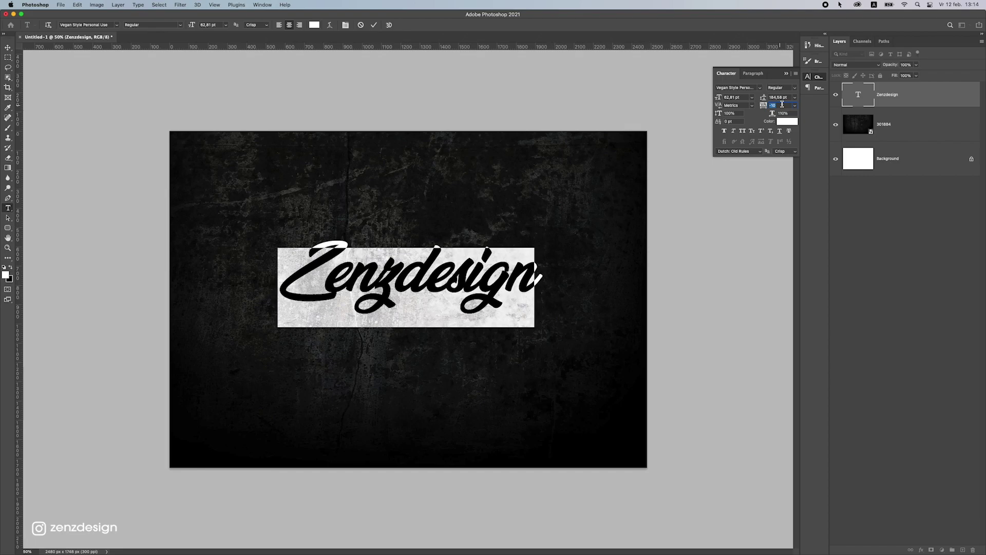
key(Return)
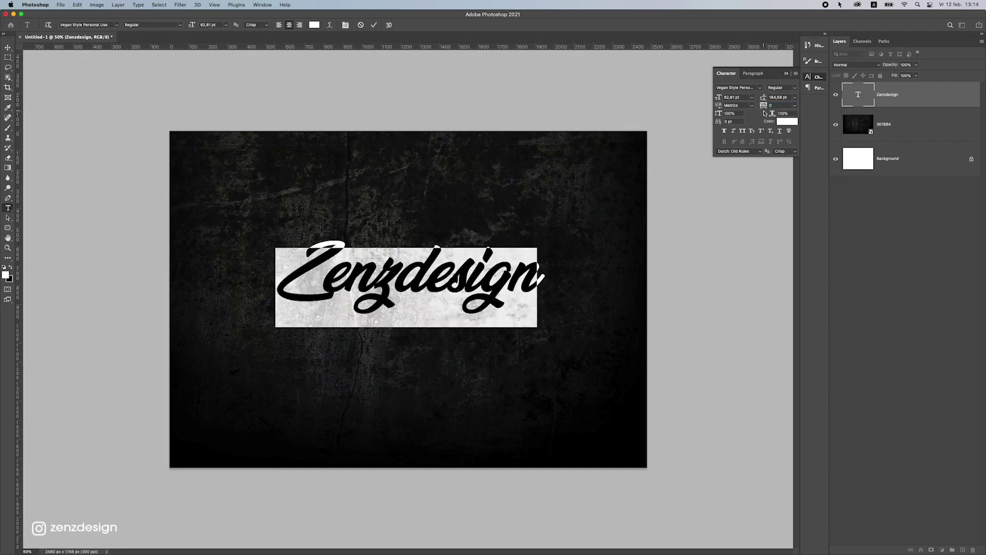
Try a tracking value of -50 on the selected Zenzdesign text
click(785, 106)
text(-50)
key(Return)
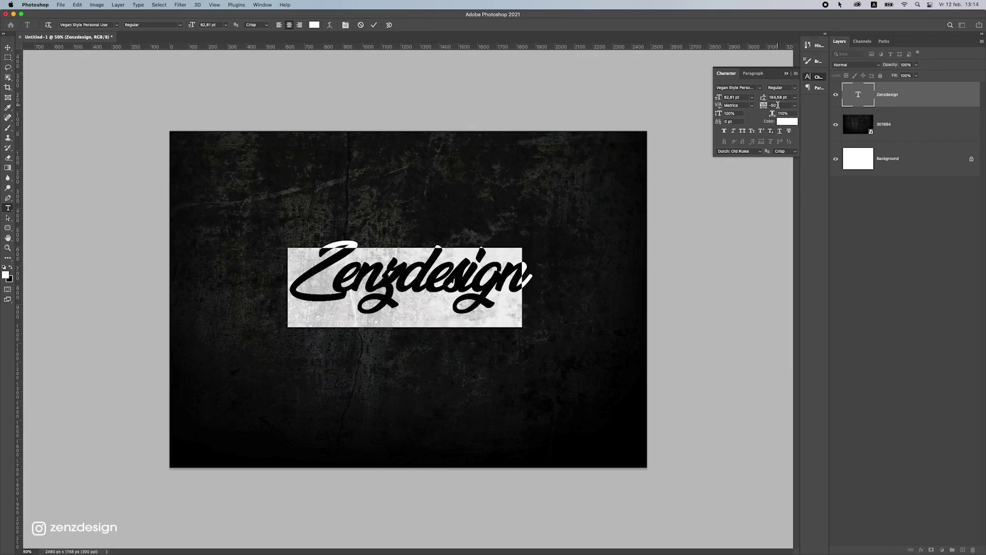
Set the tracking of the Zenzdesign text to -30 and deselect the letters
click(779, 106)
text(-20)
key(BackSpace)
key(BackSpace)
text(3)
key(Return)
click(488, 261)
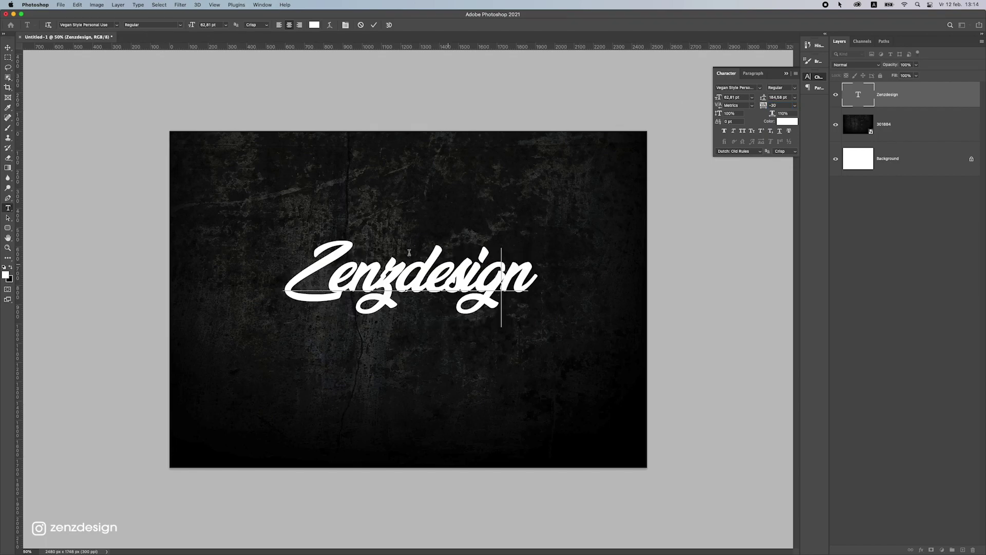
Centre the Zenzdesign text on the canvas and scale it up to about 113%
click(11, 49)
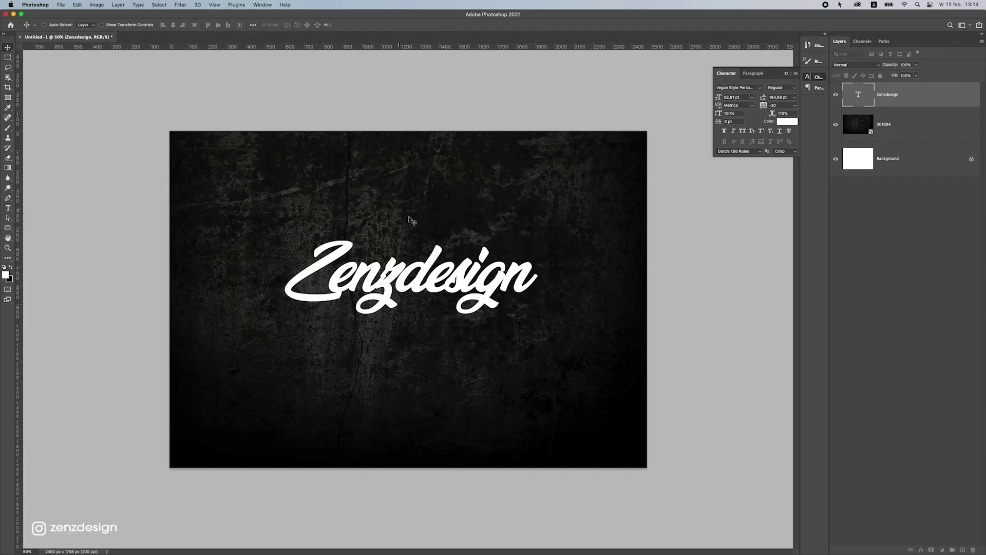
mouse_move(406, 218)
mouse_down()
mouse_move(380, 210)
mouse_move(403, 236)
mouse_up()
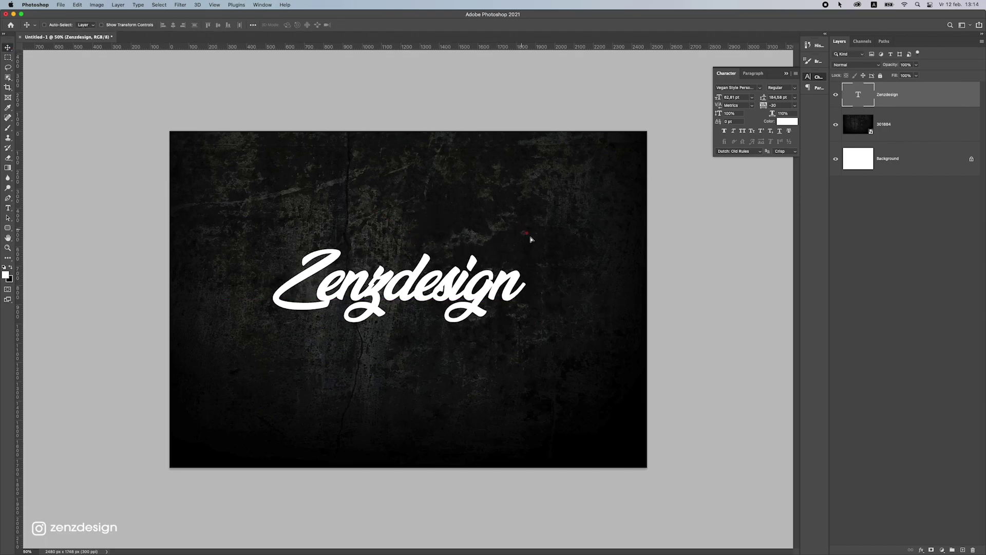
key(super+t)
drag(540, 261, 553, 249)
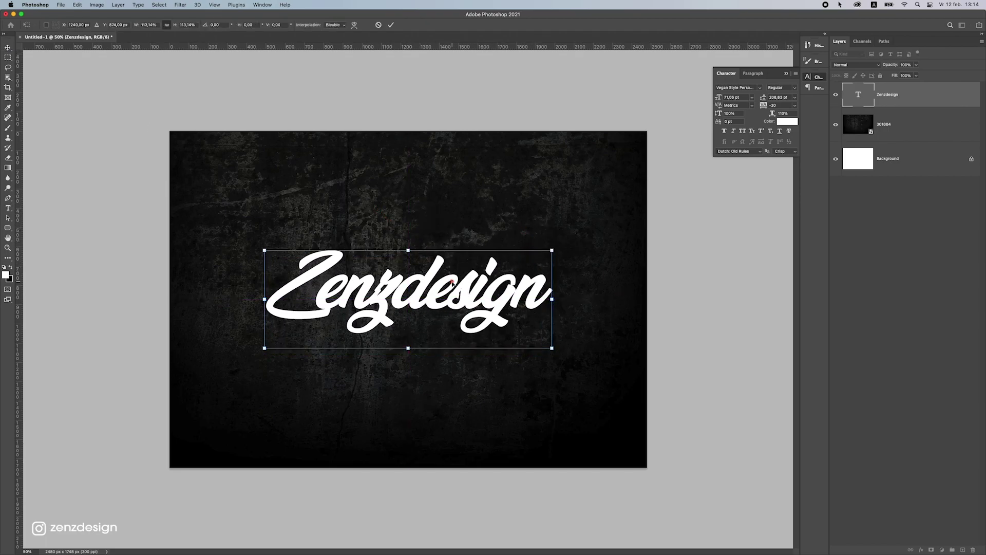
key(Return)
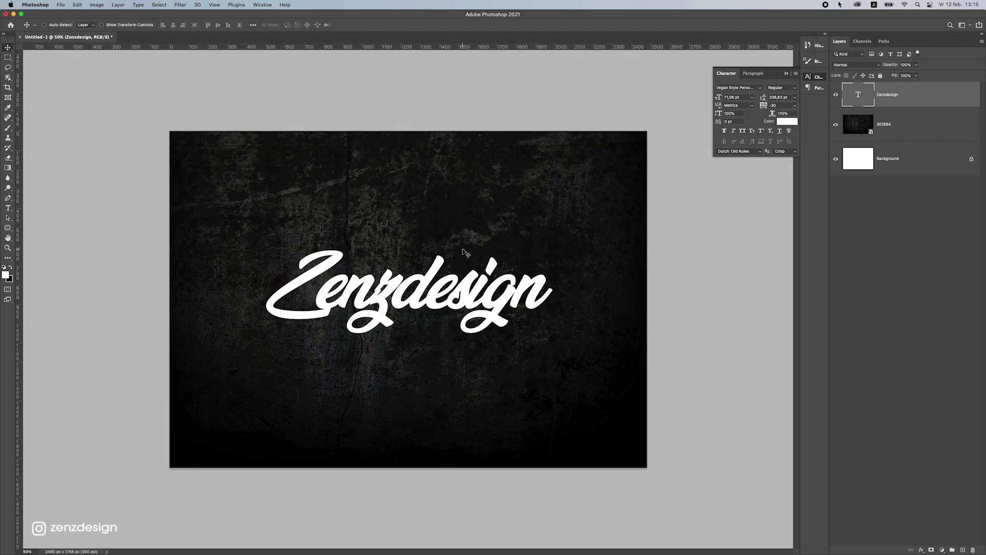
Add a Gradient Overlay to the Zenzdesign text layer with Normal blend mode and about 93% opacity
right_click(917, 95)
click(920, 96)
right_click(919, 95)
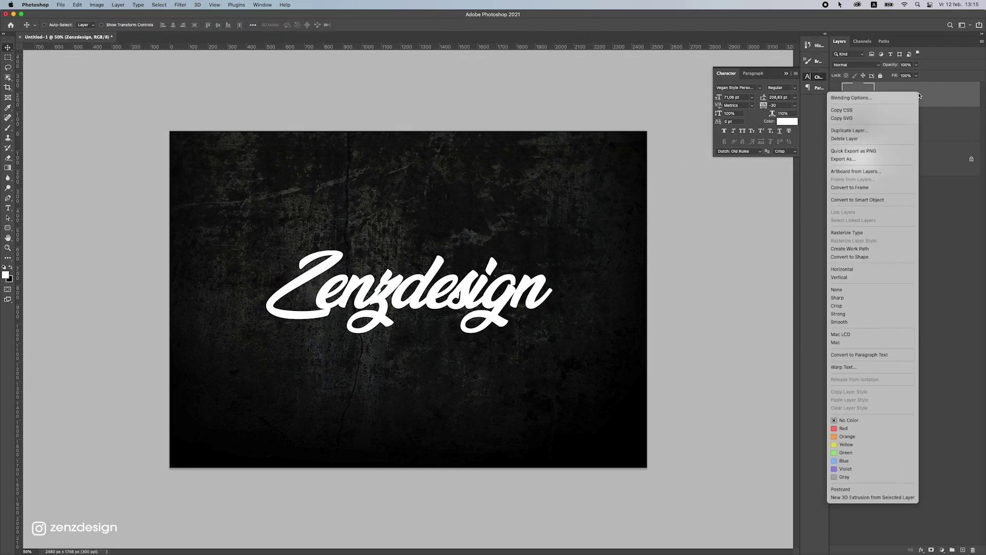
click(900, 97)
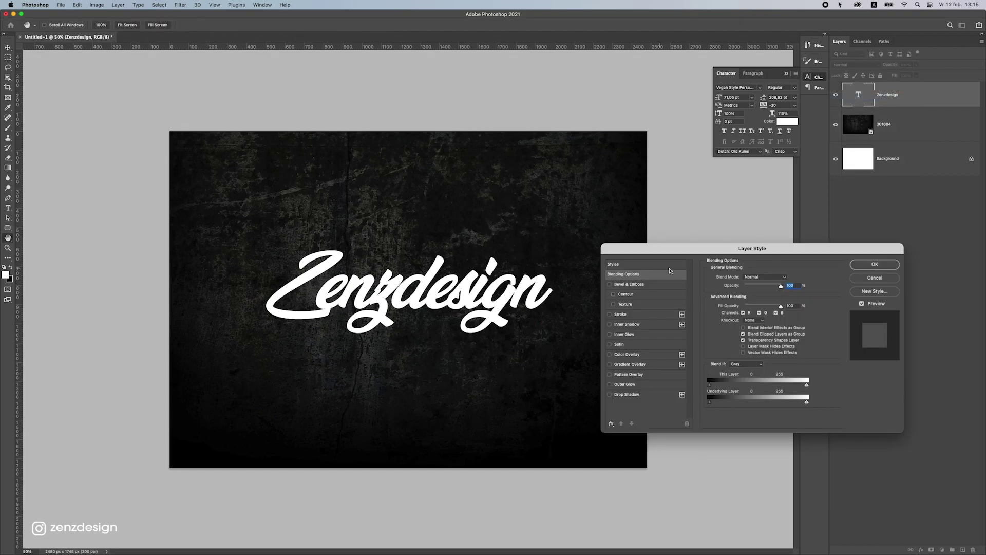
drag(669, 251, 657, 185)
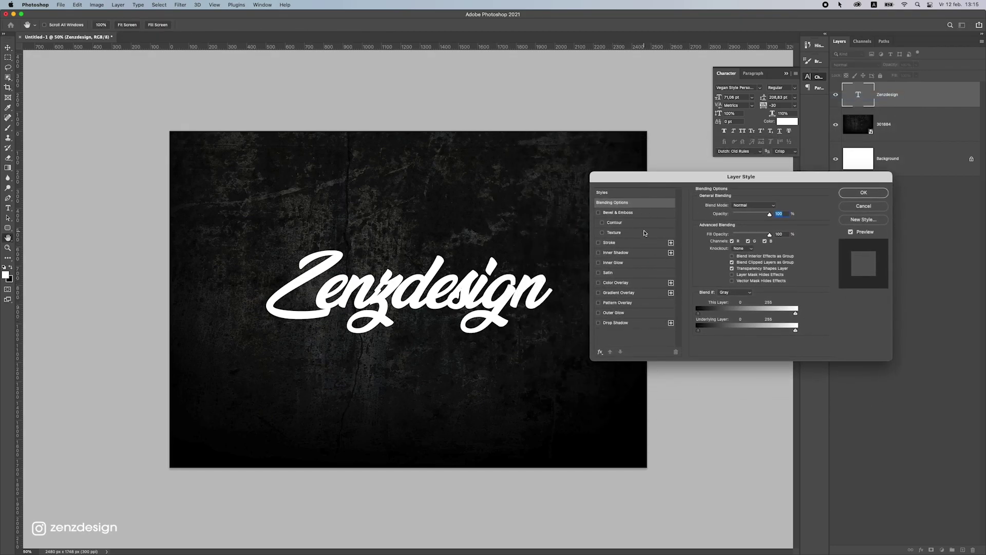
click(612, 294)
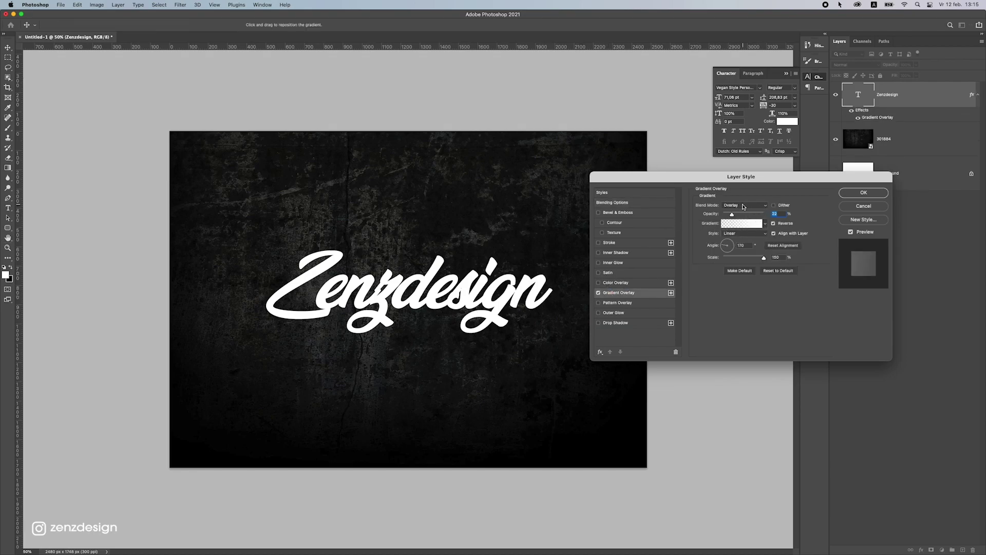
click(743, 206)
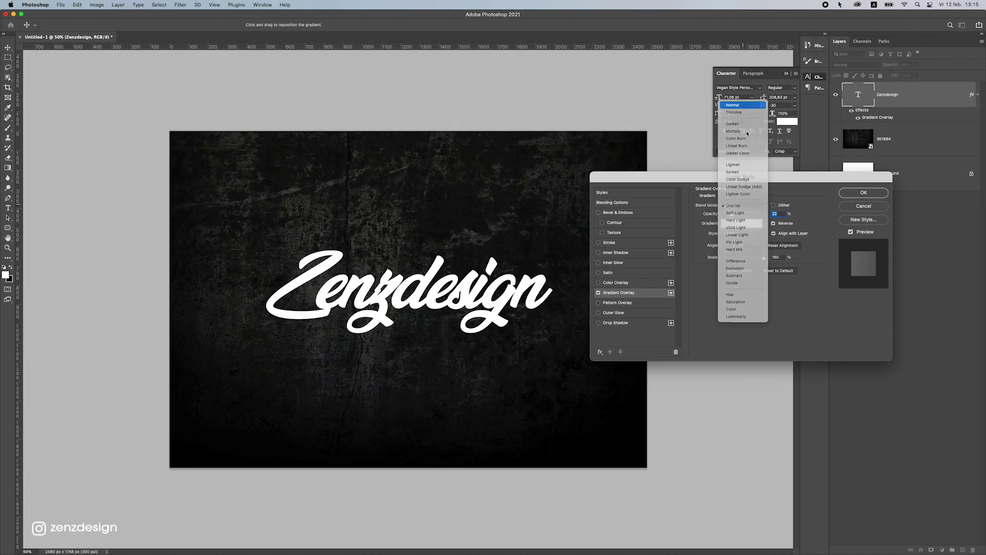
click(733, 105)
drag(744, 213, 760, 215)
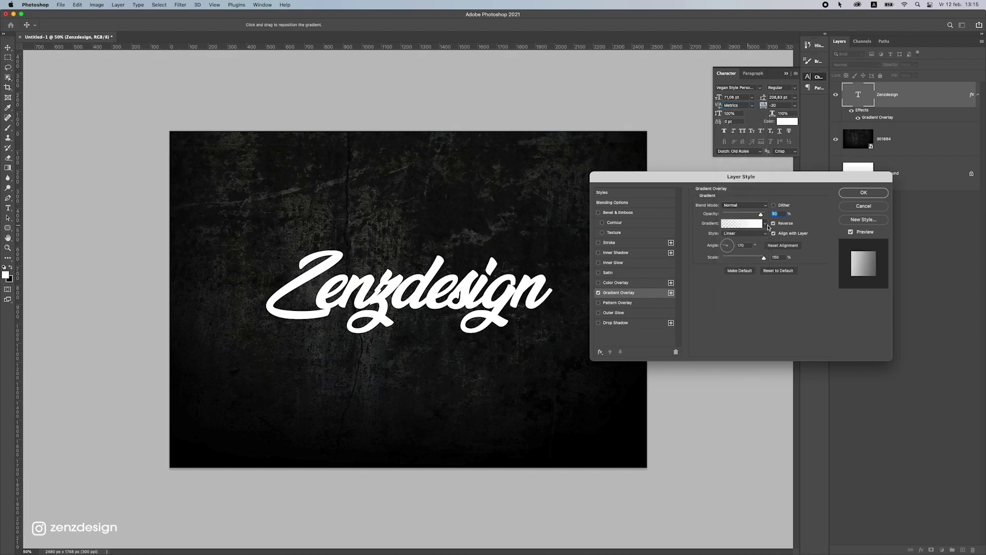
Open the overlay's gradient for editing and recolour its first colour stop at 0% to light grey
click(743, 222)
drag(368, 241, 677, 149)
click(578, 278)
click(613, 311)
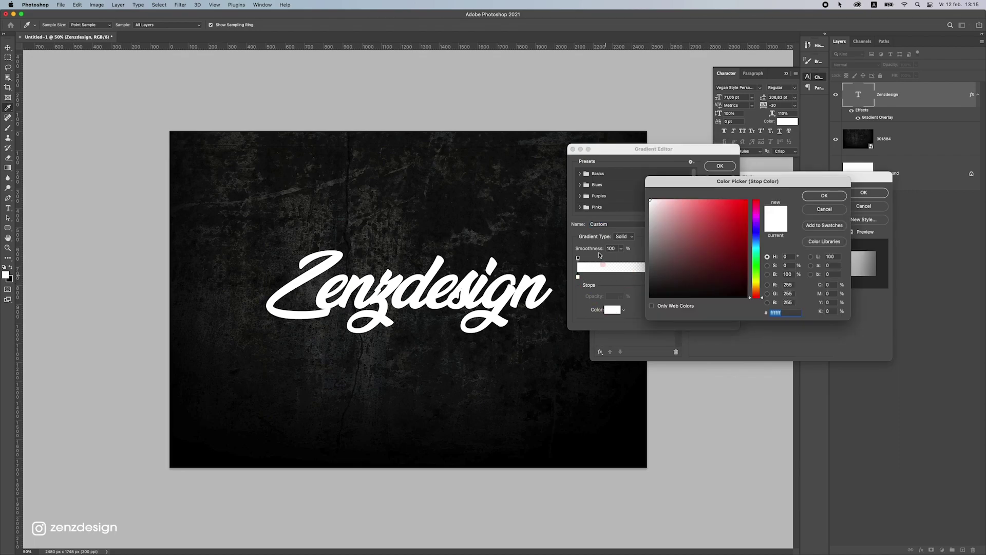
drag(693, 241, 649, 225)
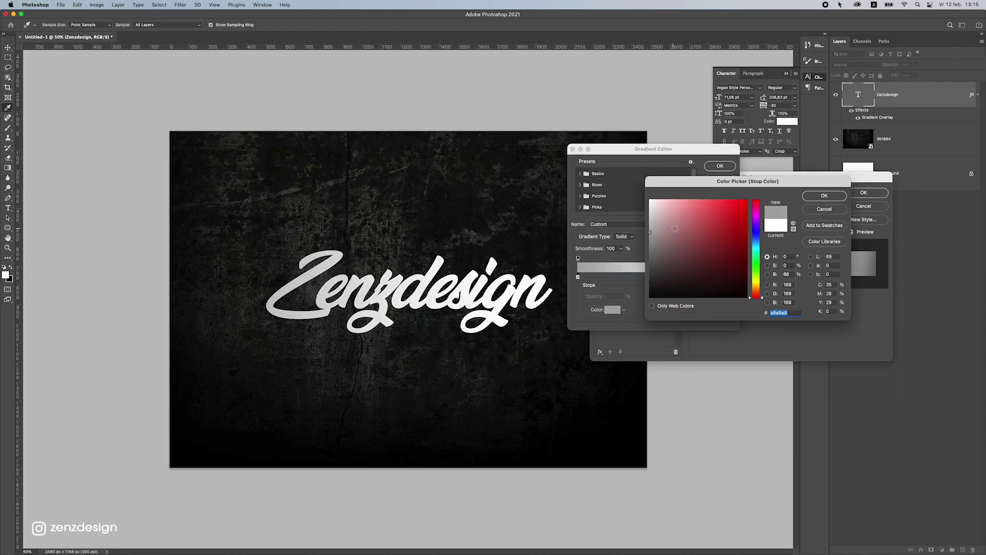
click(822, 195)
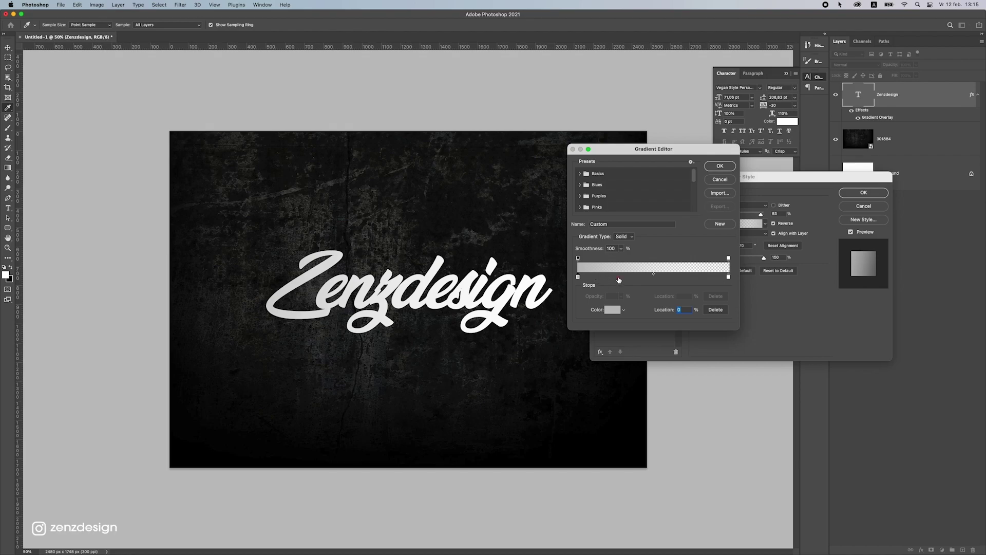
Add a very light grey colour stop at 26% and a dark grey stop, #656565, at 47% of the gradient
double_click(619, 280)
drag(661, 214, 636, 215)
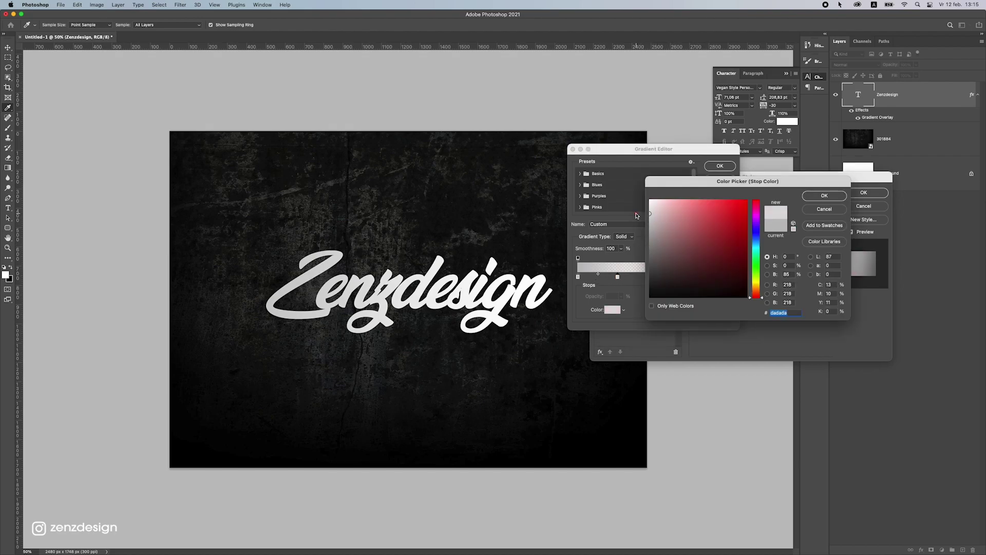
click(822, 199)
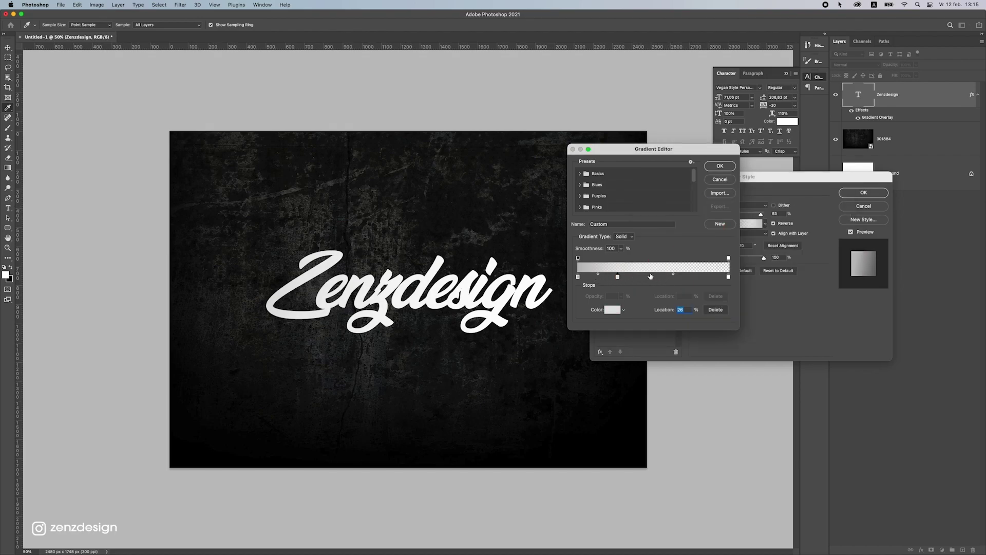
double_click(649, 277)
drag(683, 224, 644, 260)
click(824, 199)
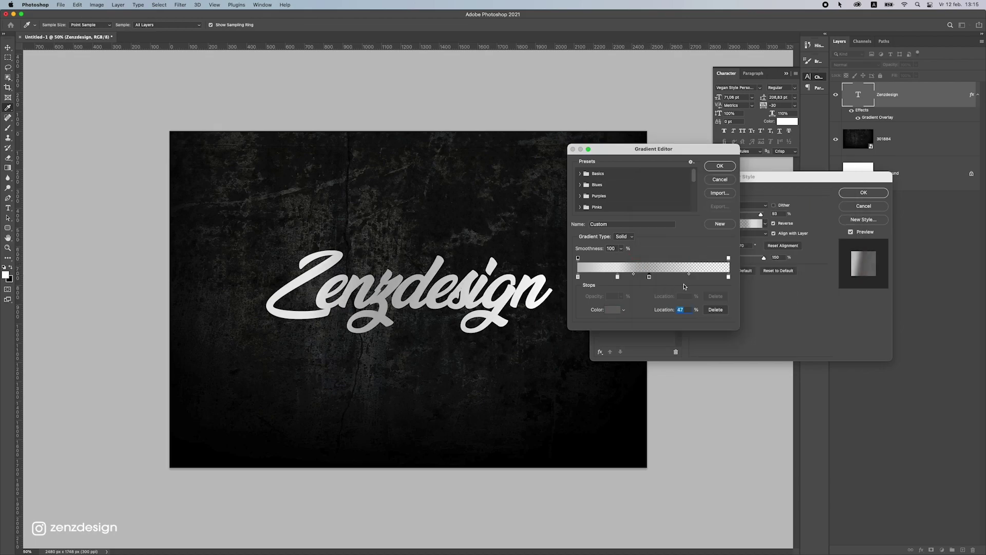
Add a light grey colour stop at 72% and recolour the gradient's end stop at 100% to dark grey
double_click(687, 277)
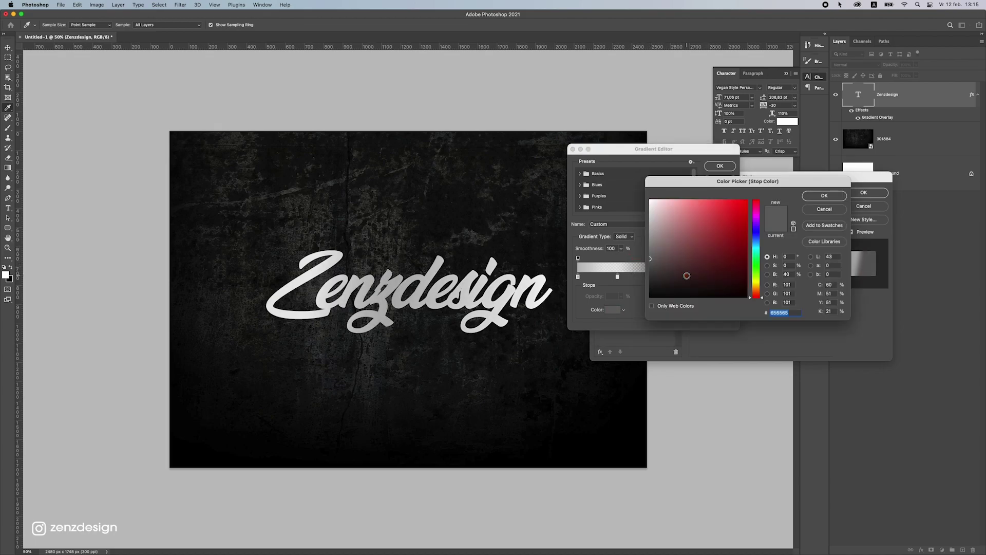
click(832, 198)
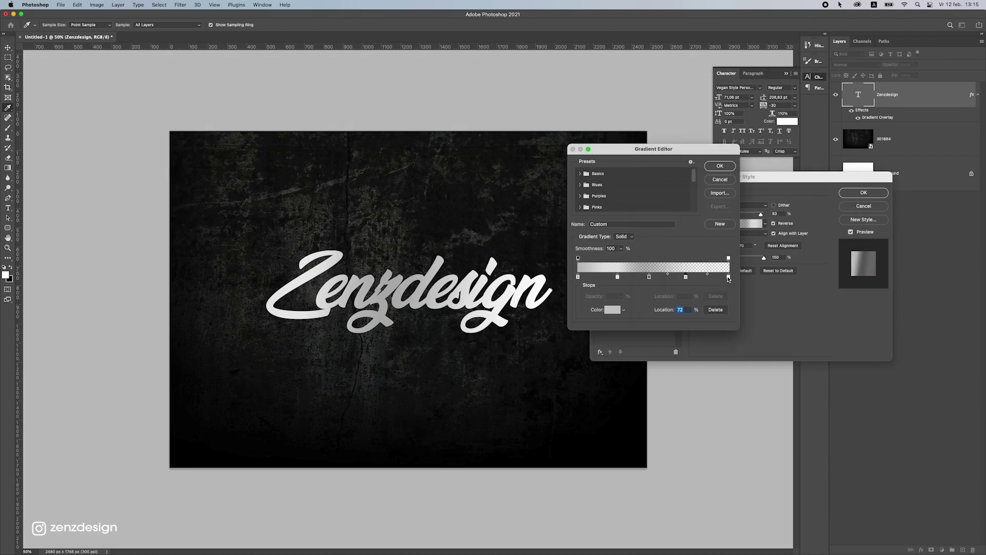
double_click(729, 277)
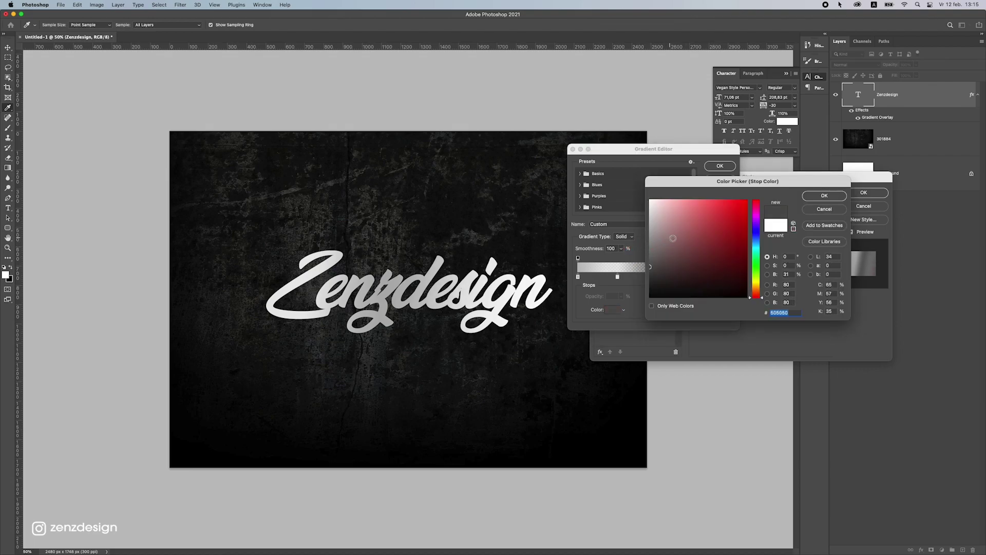
mouse_move(687, 249)
mouse_down()
mouse_move(646, 228)
mouse_move(647, 262)
mouse_up()
click(823, 197)
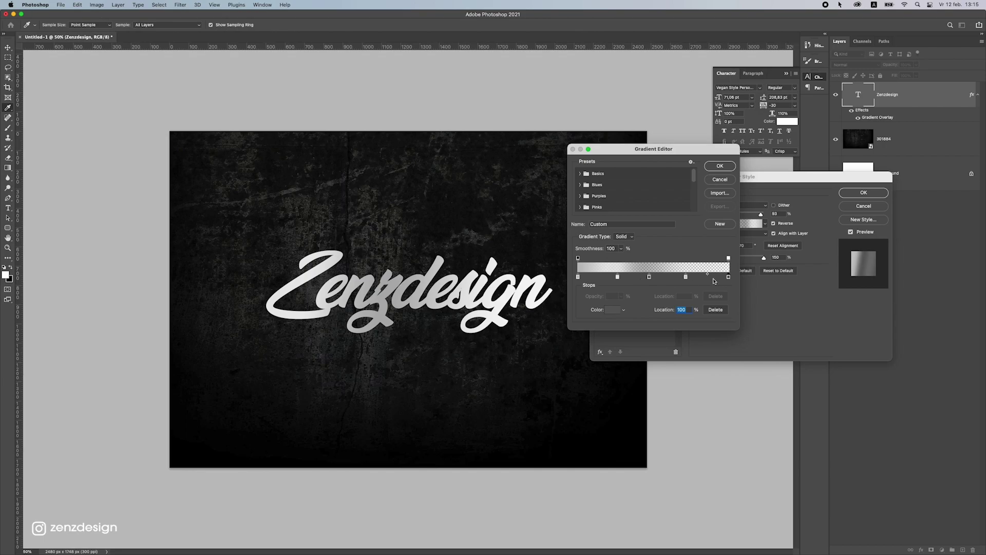
Darken the gradient's 26% stop to #adadad and its 72% stop to mid grey, and accept the edited gradient
click(618, 278)
click(612, 310)
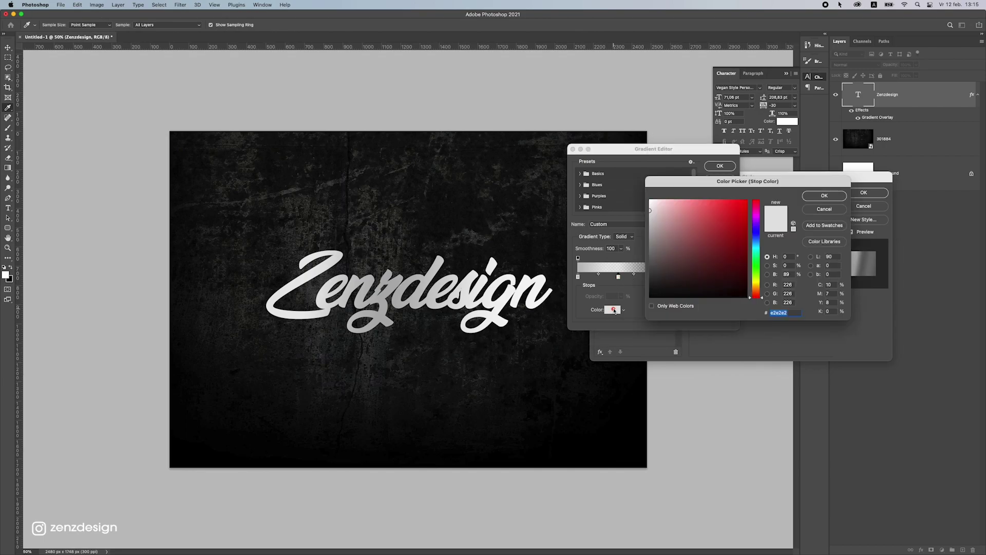
drag(662, 247, 649, 230)
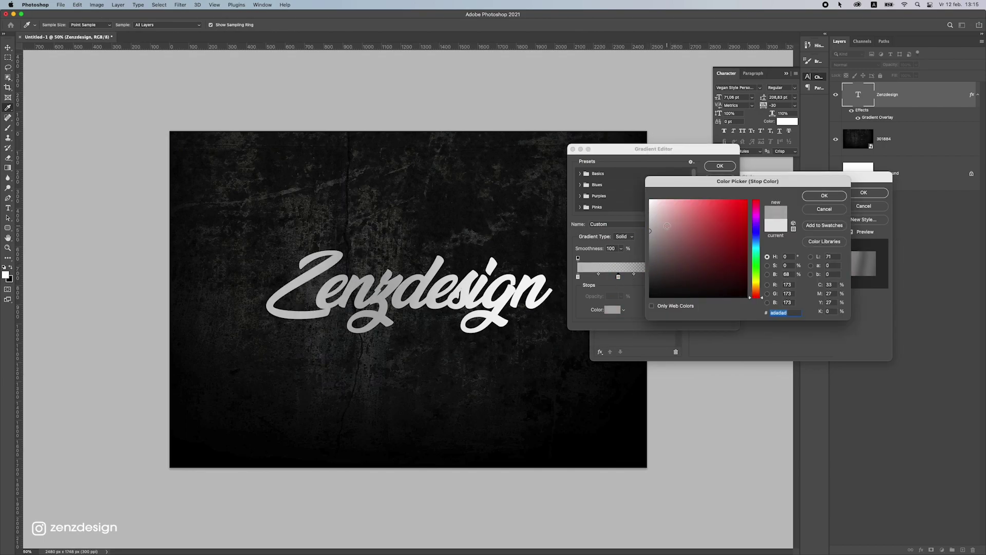
click(834, 198)
double_click(686, 277)
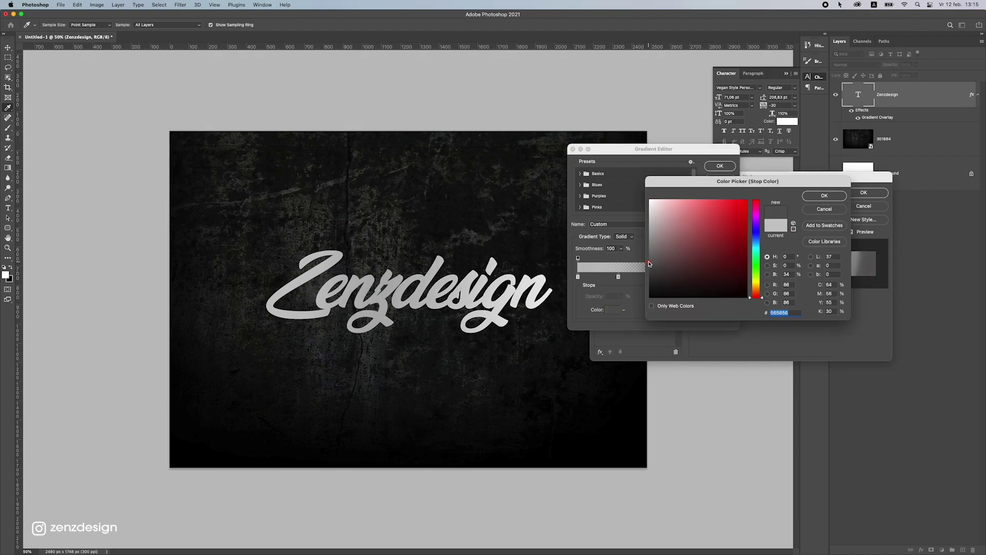
click(824, 195)
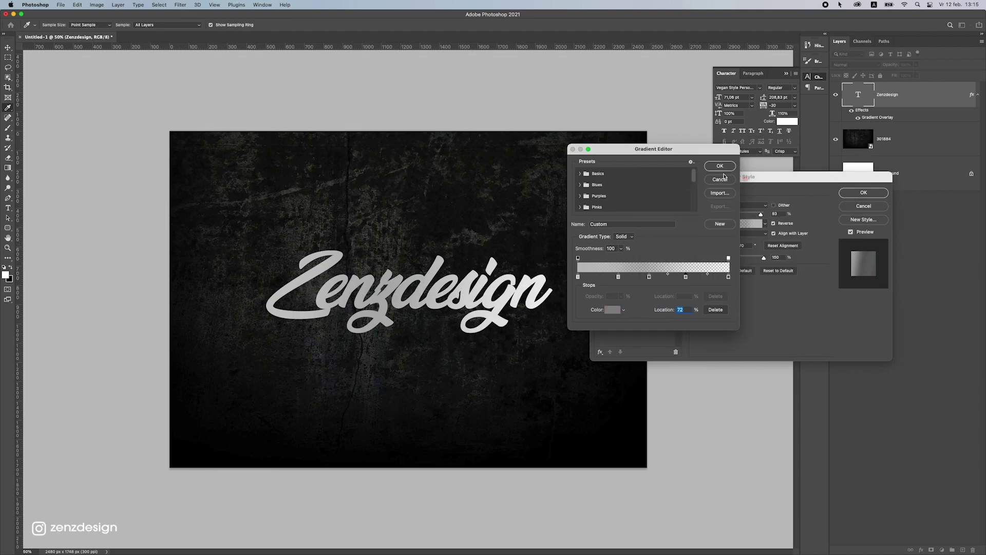
click(712, 165)
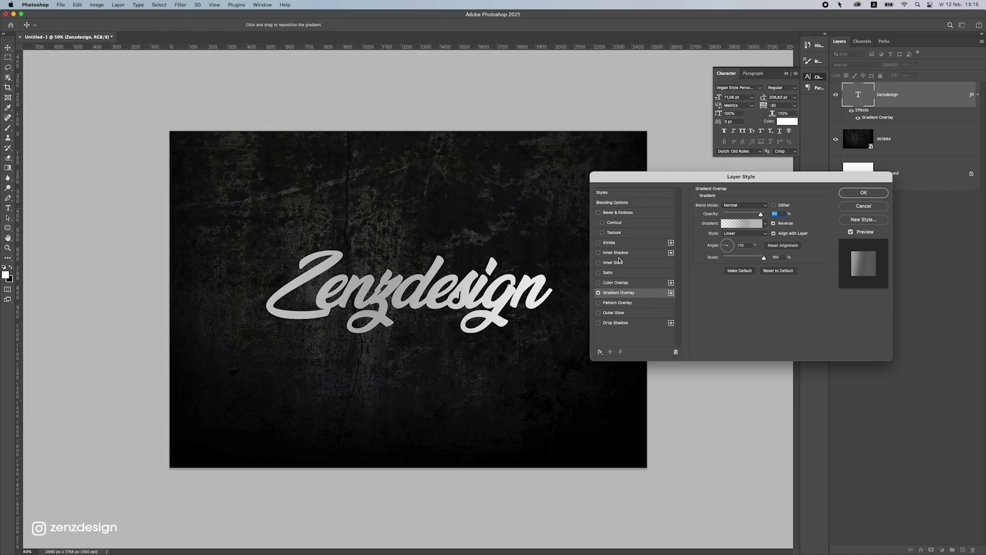
Add a Drop Shadow with 100% opacity, a 123° angle, 0 px size and a shortened distance
click(599, 323)
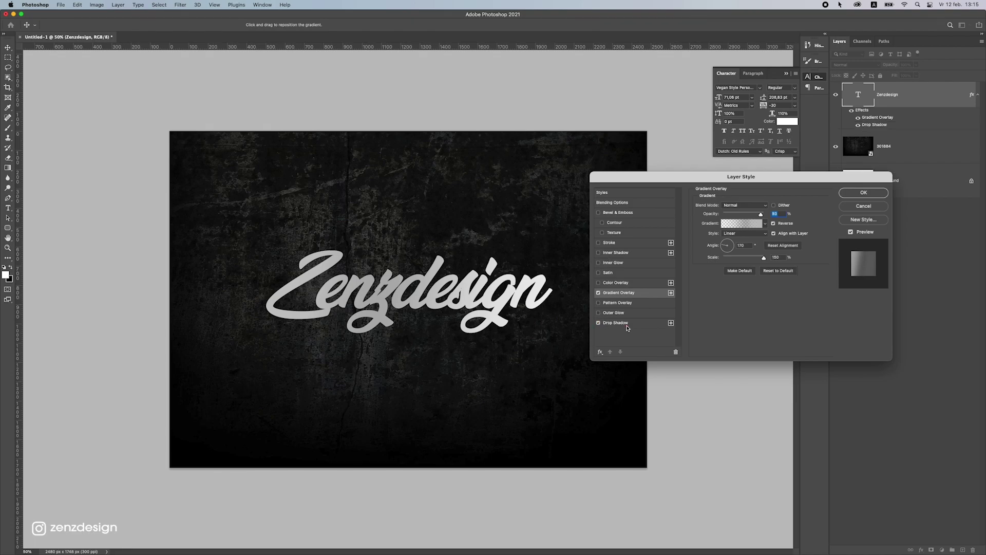
click(617, 324)
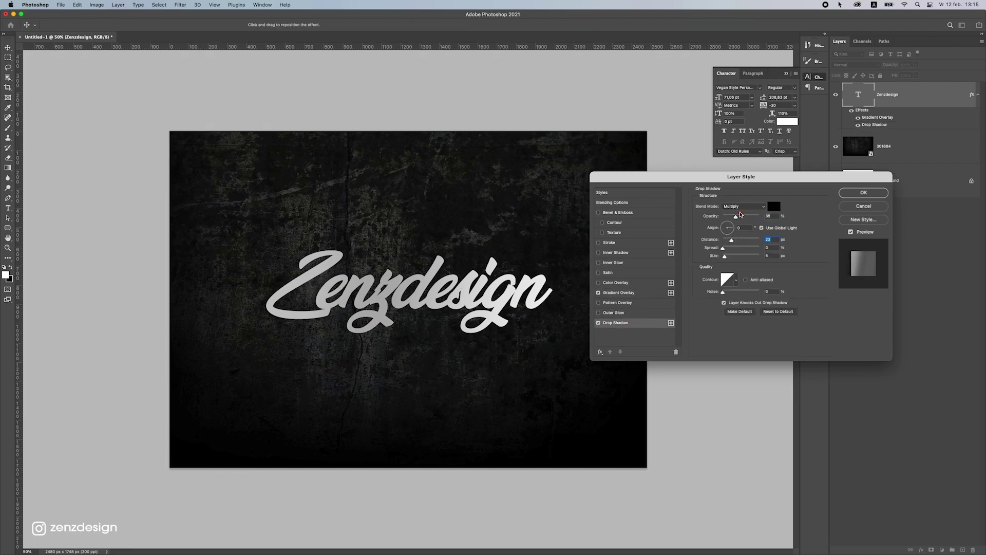
mouse_move(738, 217)
mouse_down()
mouse_move(760, 216)
mouse_move(730, 229)
mouse_up()
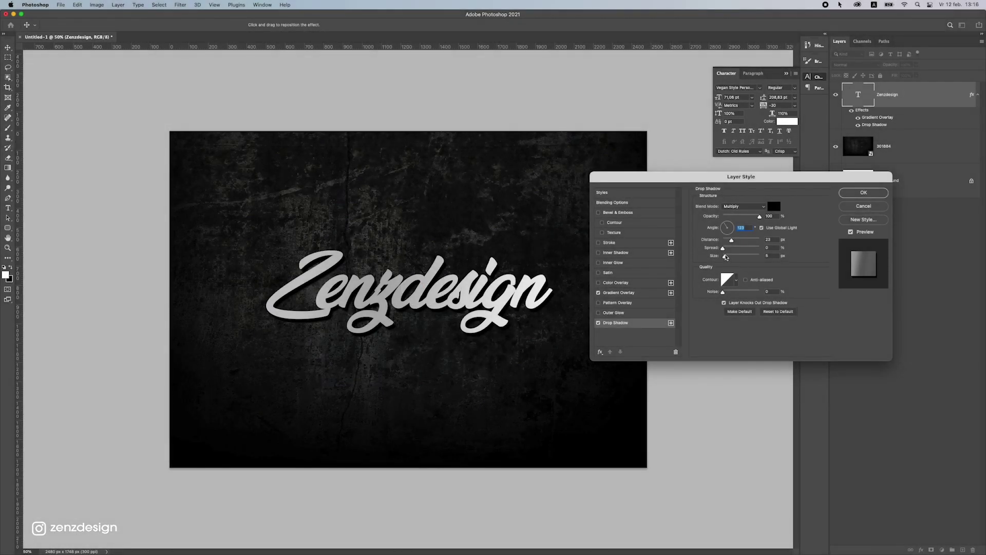
drag(724, 257, 730, 240)
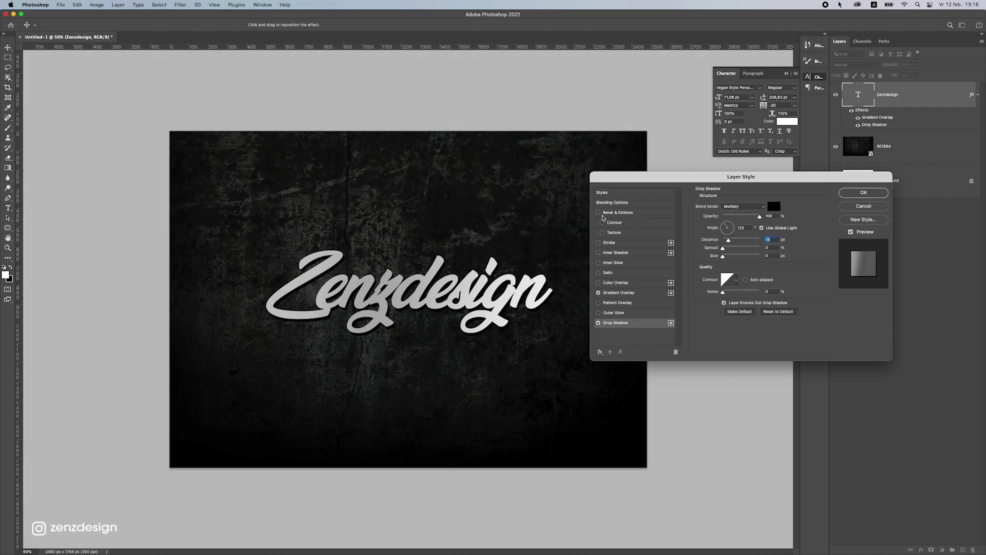
Add a Bevel & Emboss effect to the text with 115% depth and 1 px size
click(598, 213)
click(616, 213)
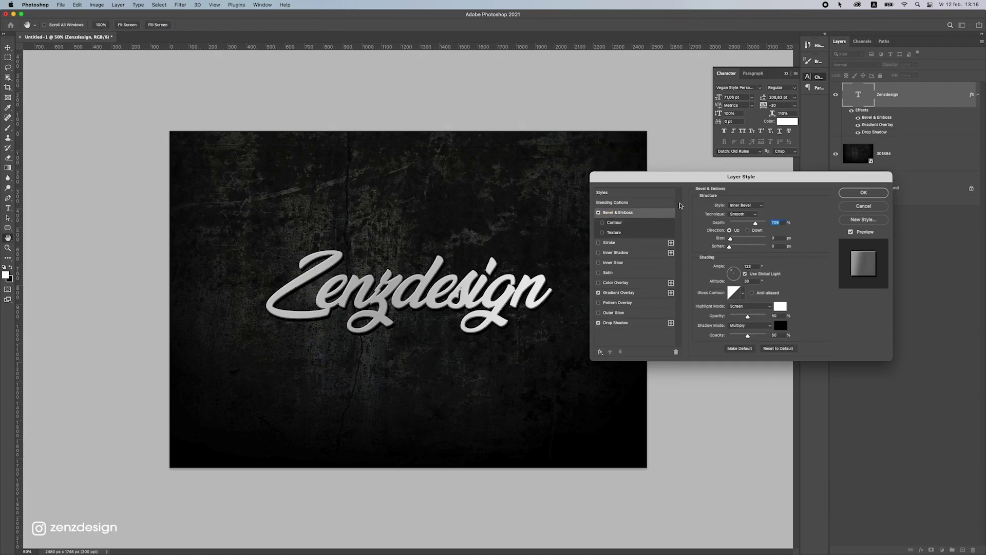
mouse_move(754, 223)
mouse_down()
mouse_move(735, 225)
mouse_move(762, 224)
mouse_move(733, 225)
mouse_move(742, 241)
mouse_move(723, 250)
mouse_move(735, 239)
mouse_move(719, 239)
mouse_move(731, 239)
mouse_up()
scroll(387, 296, up, 3)
scroll(472, 318, down, 3)
scroll(439, 294, up, 4)
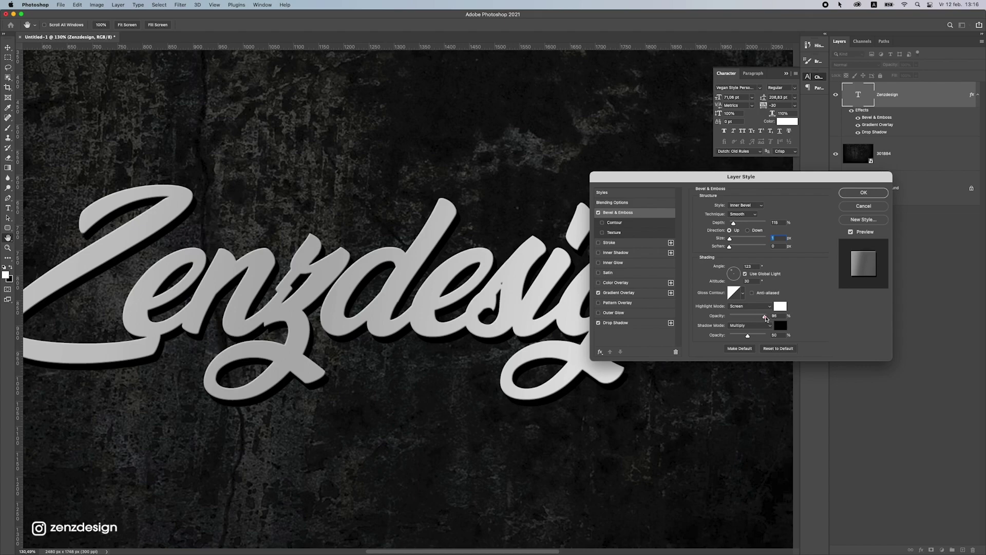
Set the bevel's highlight opacity to 100% and its shadow opacity to about 30%
drag(753, 318, 790, 316)
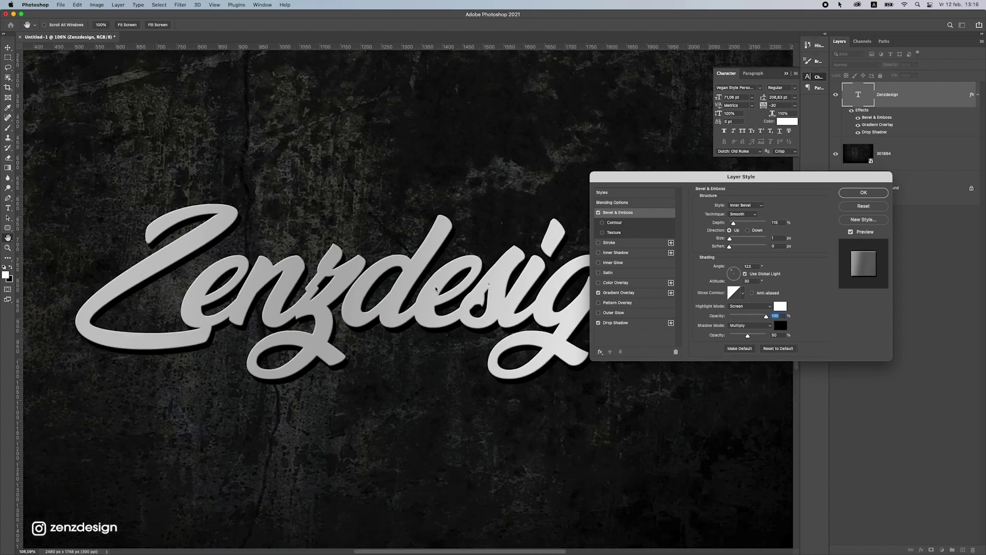
scroll(436, 289, down, 5)
scroll(461, 280, up, 4)
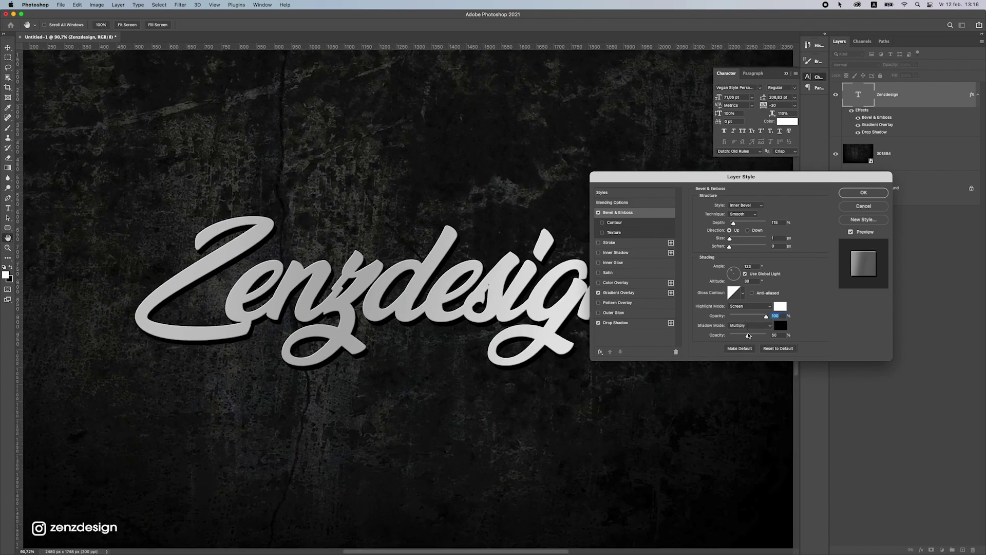
drag(749, 336, 717, 329)
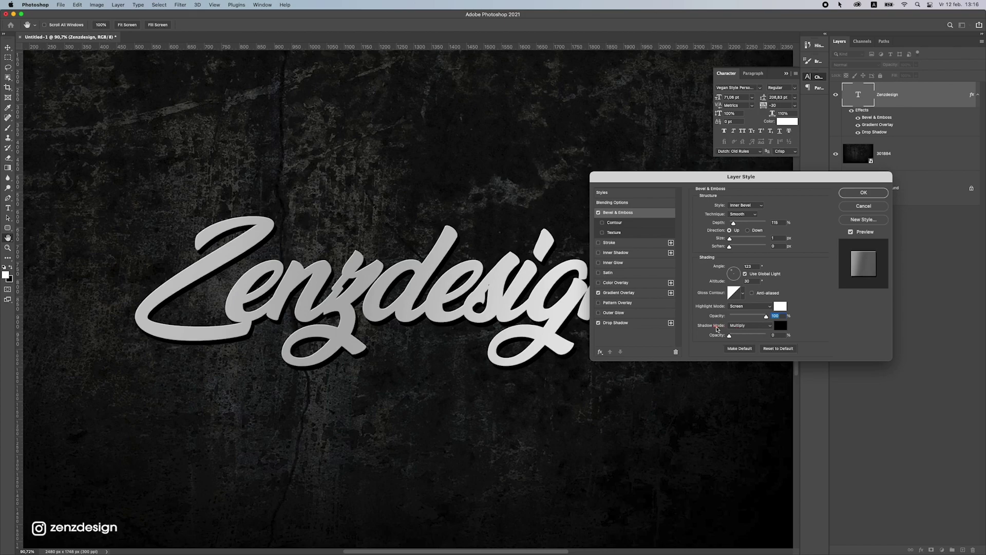
scroll(484, 304, down, 8)
scroll(484, 304, up, 4)
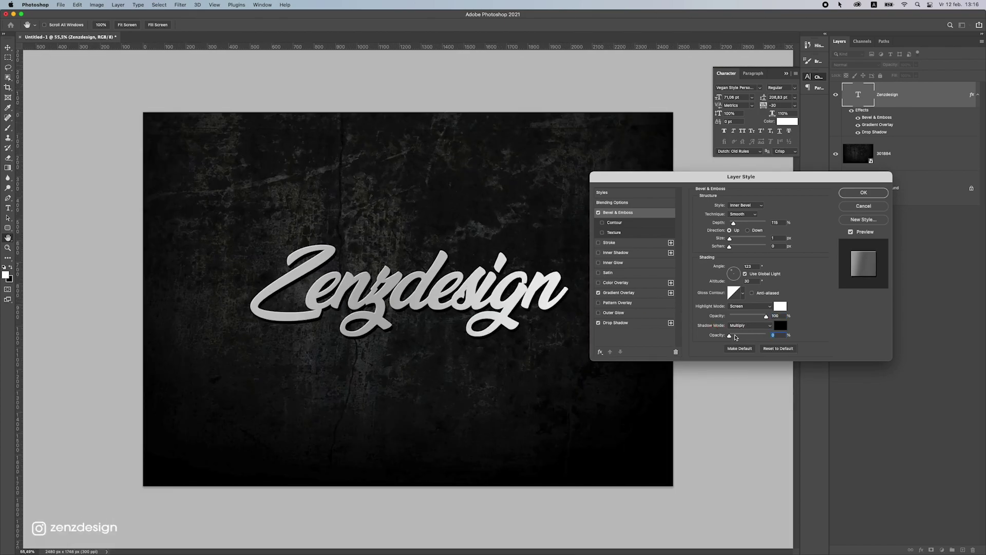
drag(736, 337, 740, 335)
scroll(589, 252, up, 3)
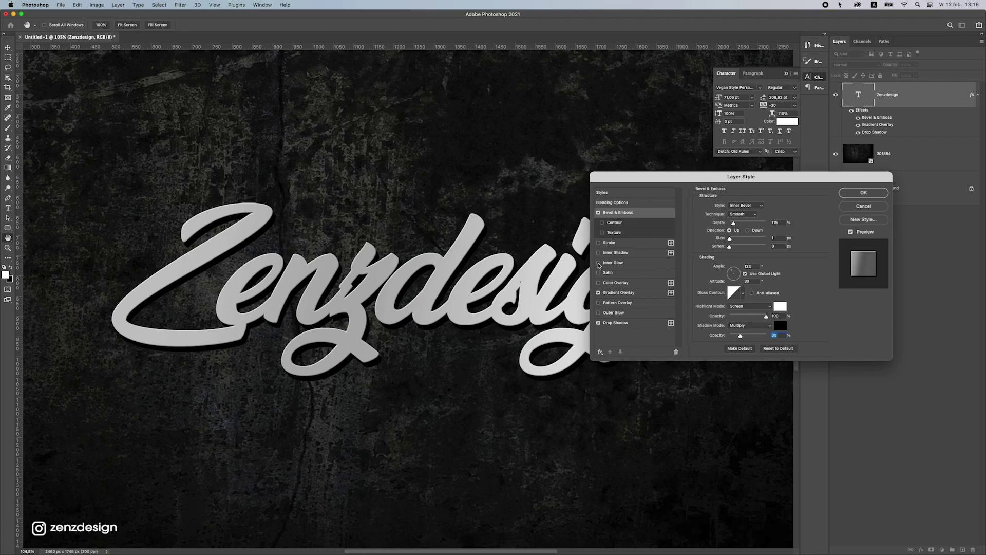
Add an Inner Glow effect to the text with a white color and the Overlay blend mode
click(599, 263)
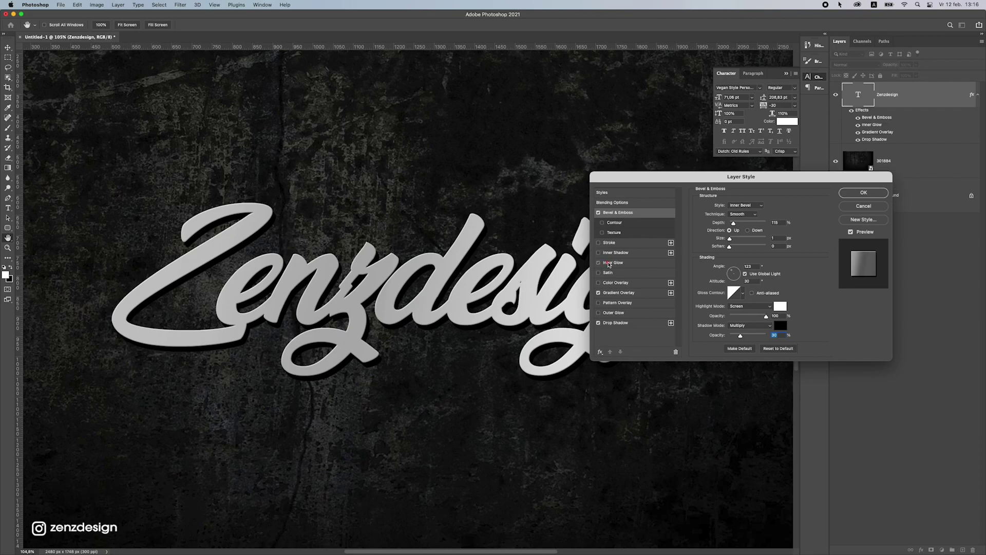
click(612, 263)
click(713, 234)
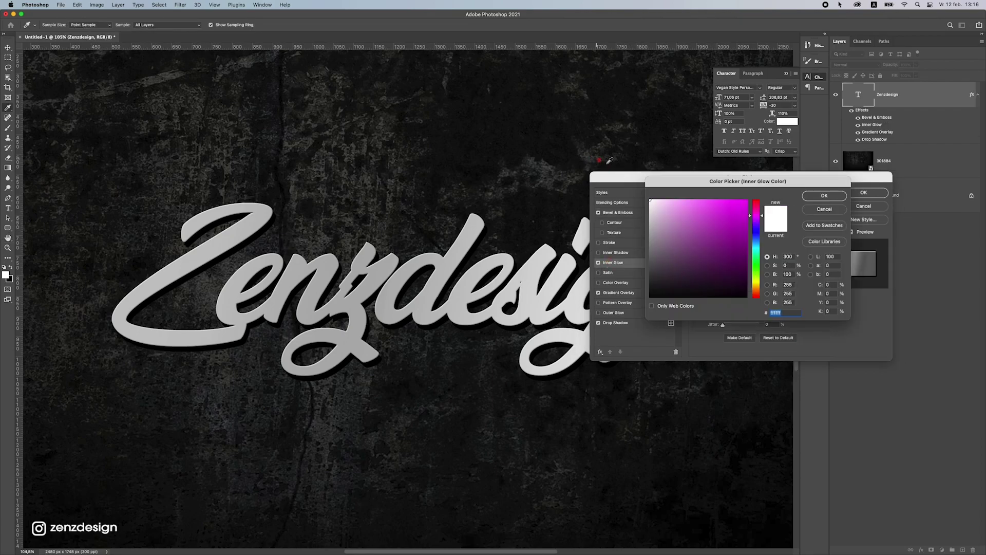
click(823, 196)
click(745, 205)
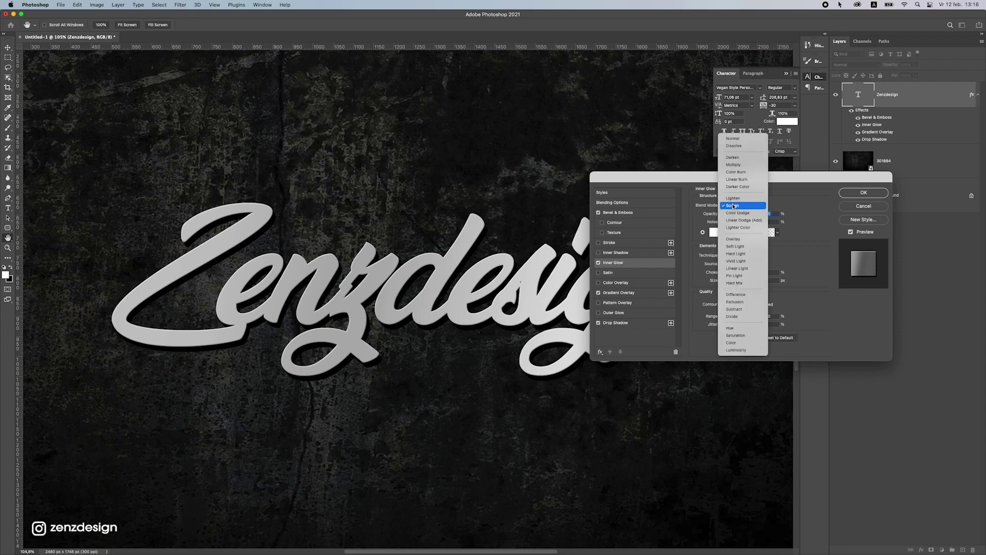
click(754, 239)
Set the inner glow to 80% opacity and 31% choke with a small size, keeping the Overlay blend mode
drag(752, 274, 726, 281)
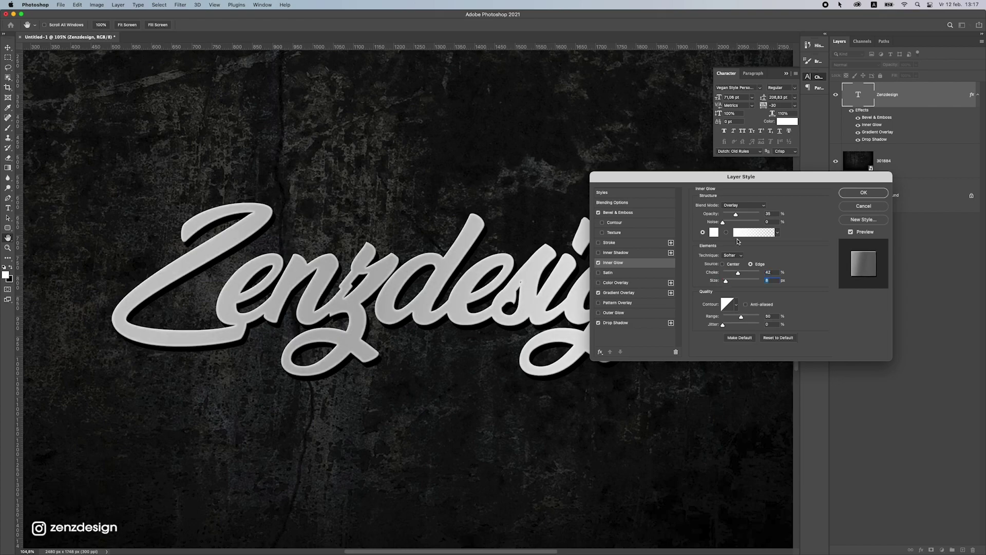
drag(742, 214, 752, 216)
click(744, 205)
click(743, 212)
click(740, 206)
click(736, 198)
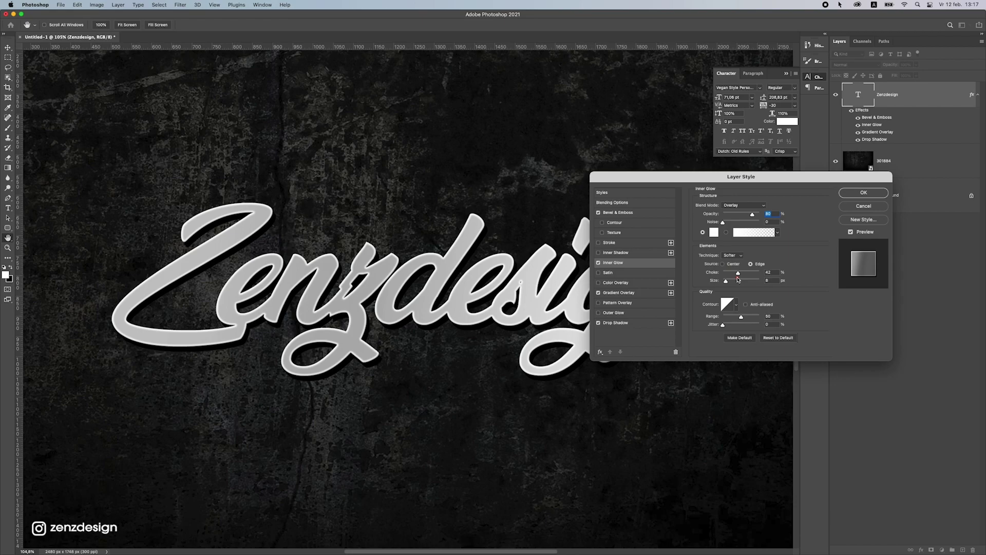
drag(729, 284, 730, 274)
Try an orange color for the inner glow and set it back to white
click(714, 233)
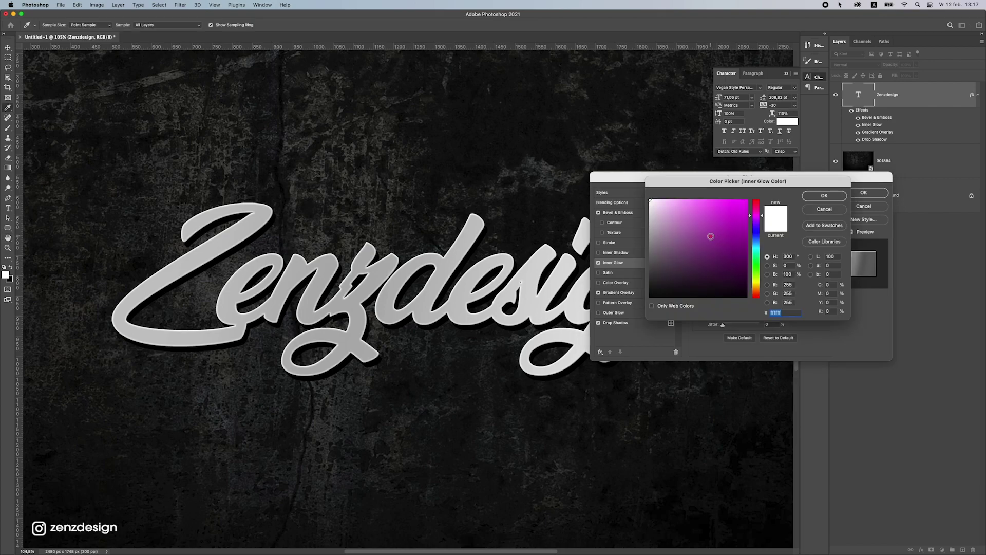
click(759, 279)
drag(760, 279, 757, 292)
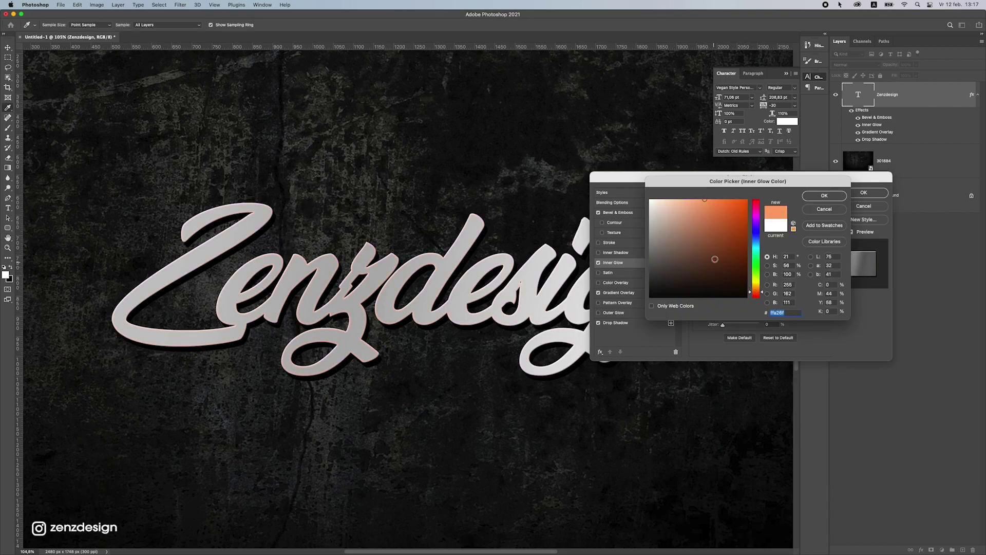
drag(701, 246, 620, 142)
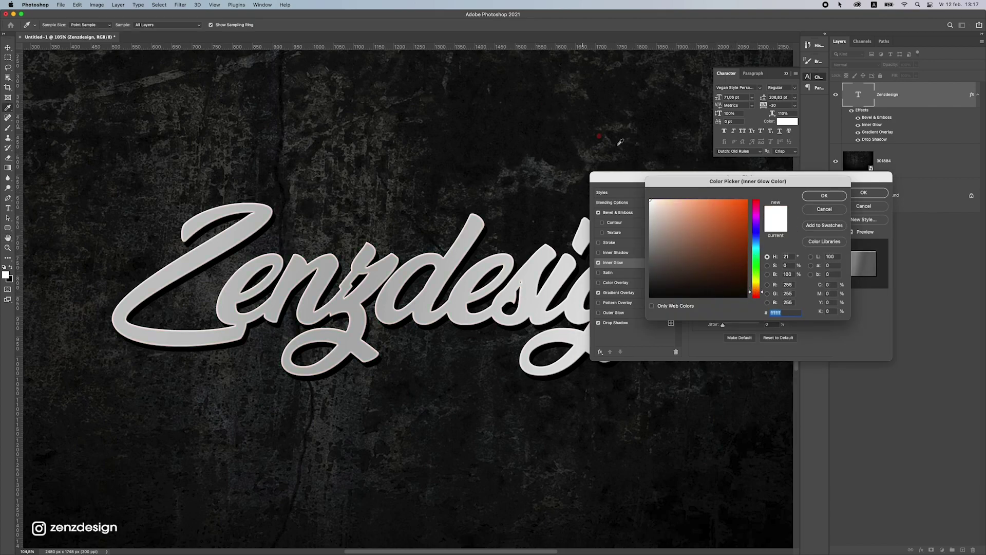
click(810, 195)
Check the effect on the whole design and apply the layer styles to the Zenzdesign text
drag(726, 179, 762, 168)
scroll(517, 256, down, 5)
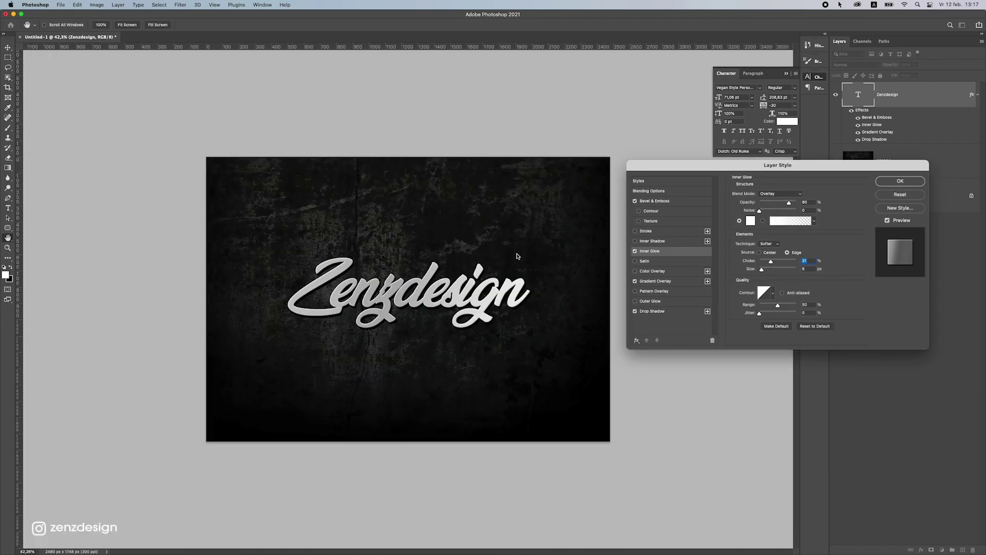
scroll(472, 273, up, 2)
key(super+plus)
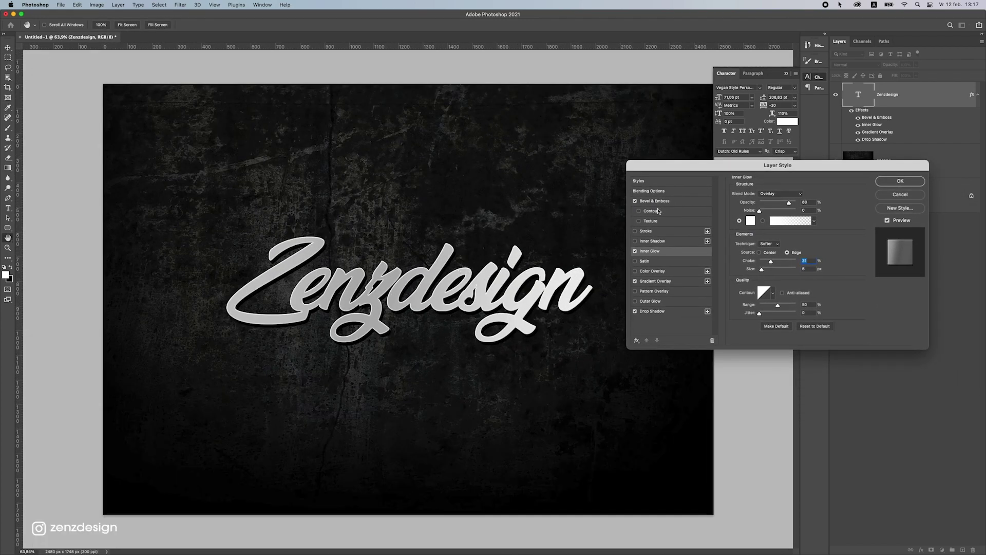
click(899, 182)
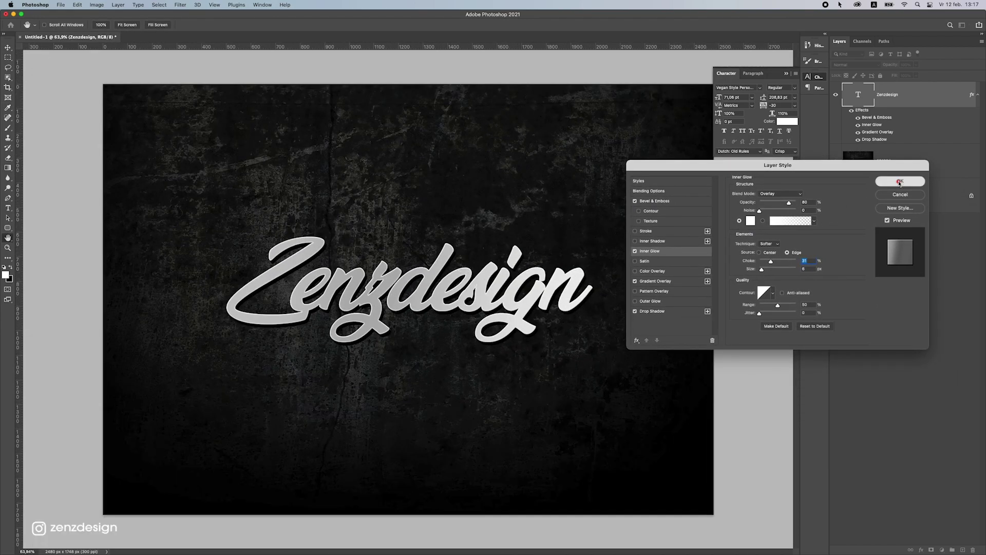
Turn a duplicate of the Zenzdesign text layer into a rasterized copy without layer styles
key(super+j)
right_click(920, 98)
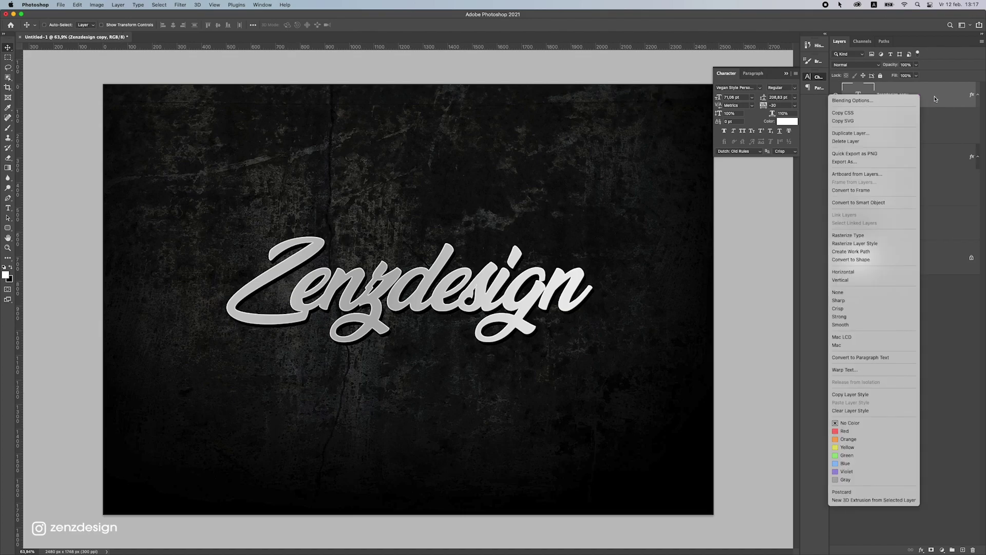
click(859, 411)
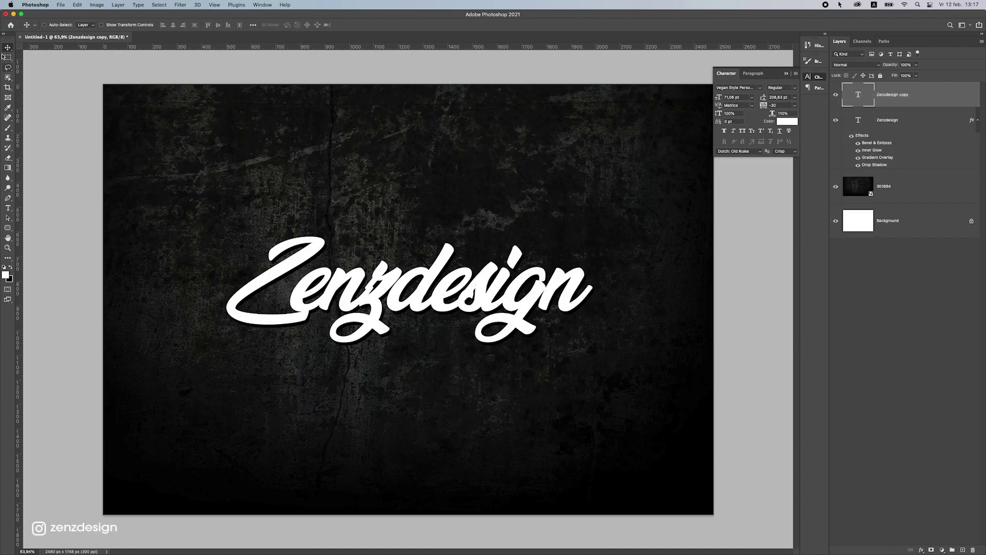
right_click(896, 98)
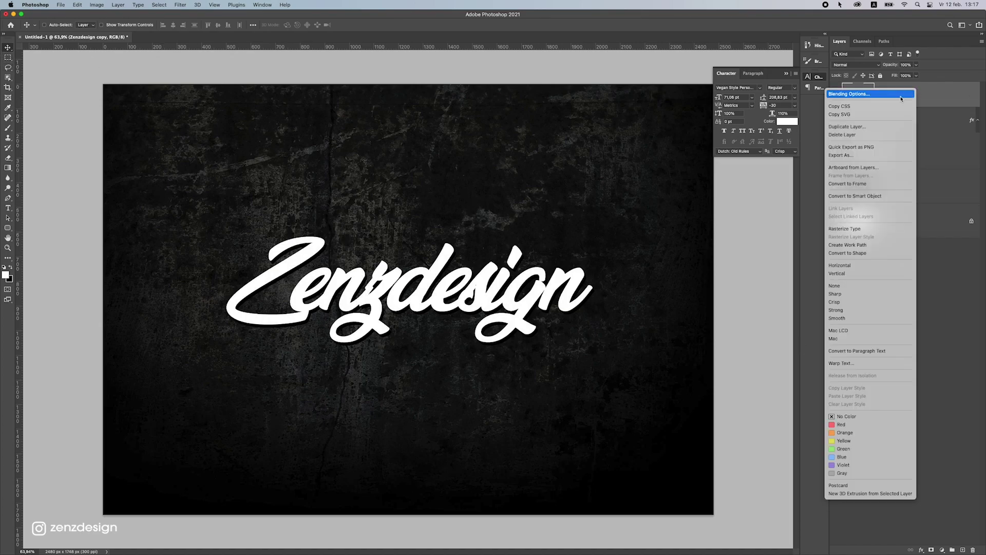
click(853, 228)
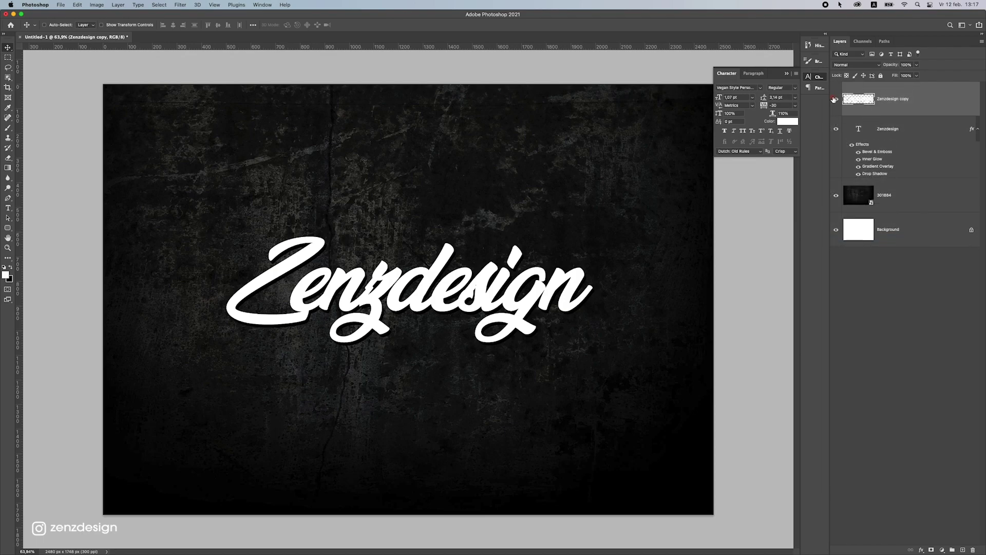
Draw a wide, flat elliptical selection across the full document width, covering the lower half of the text
click(7, 57)
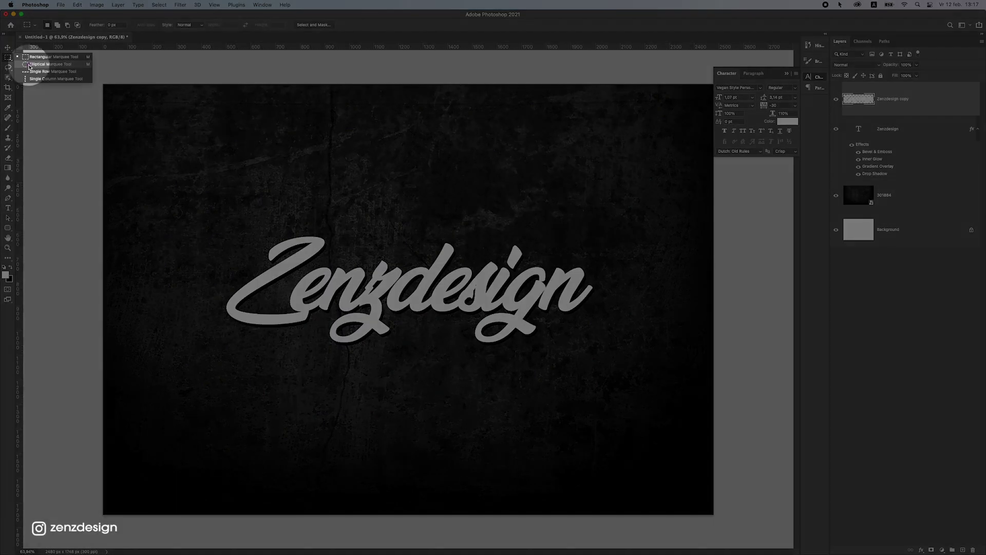
click(50, 64)
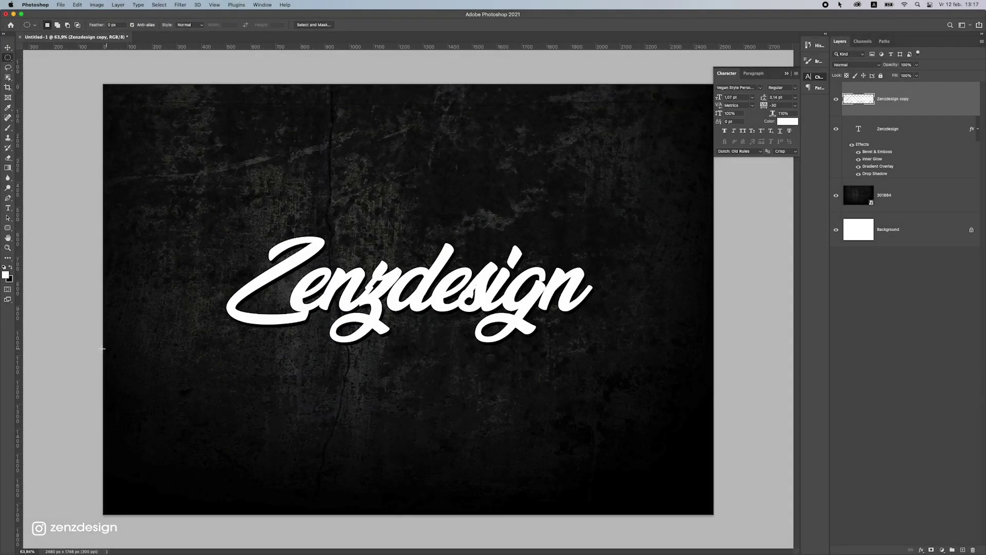
drag(100, 368, 707, 286)
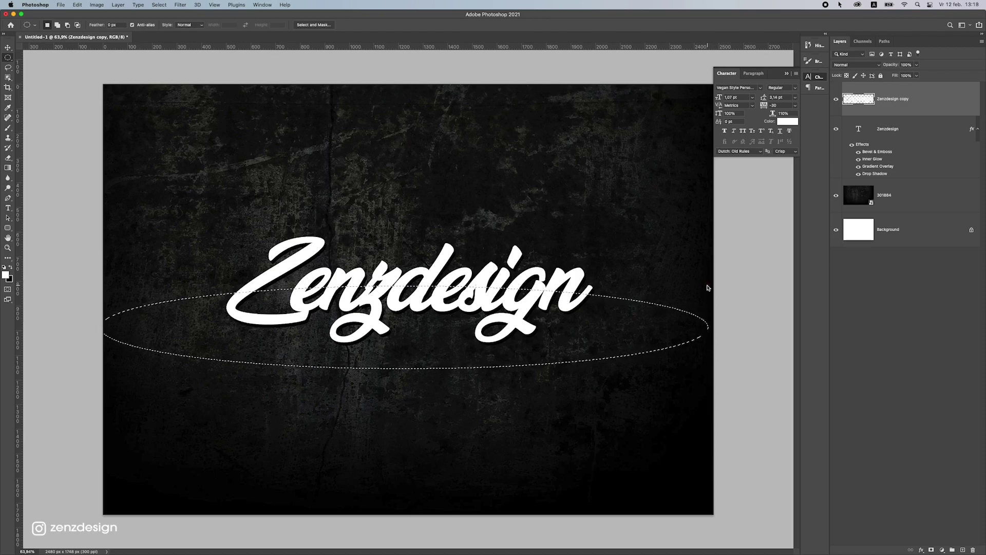
Invert the elliptical selection, delete the upper part of the rasterized text copy and deselect
right_click(472, 213)
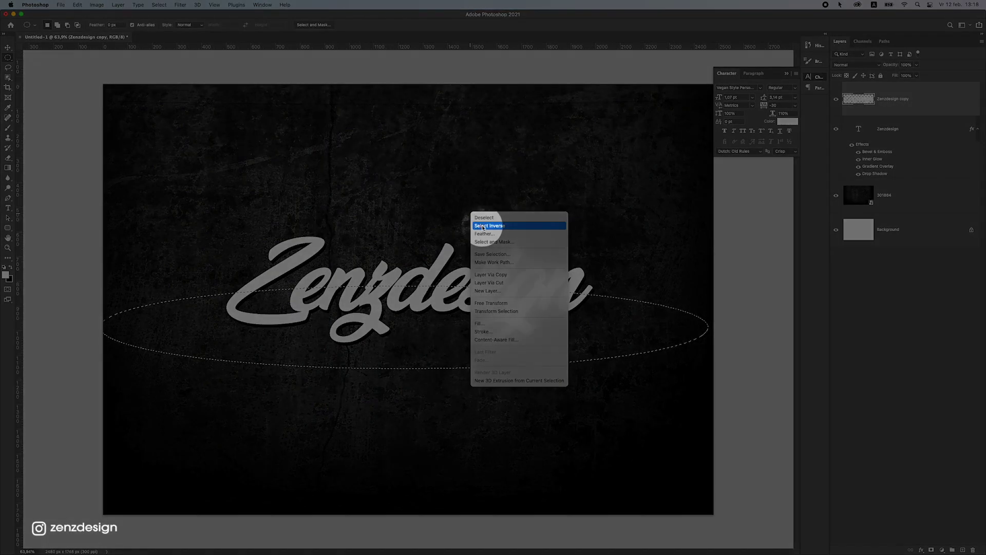
click(482, 226)
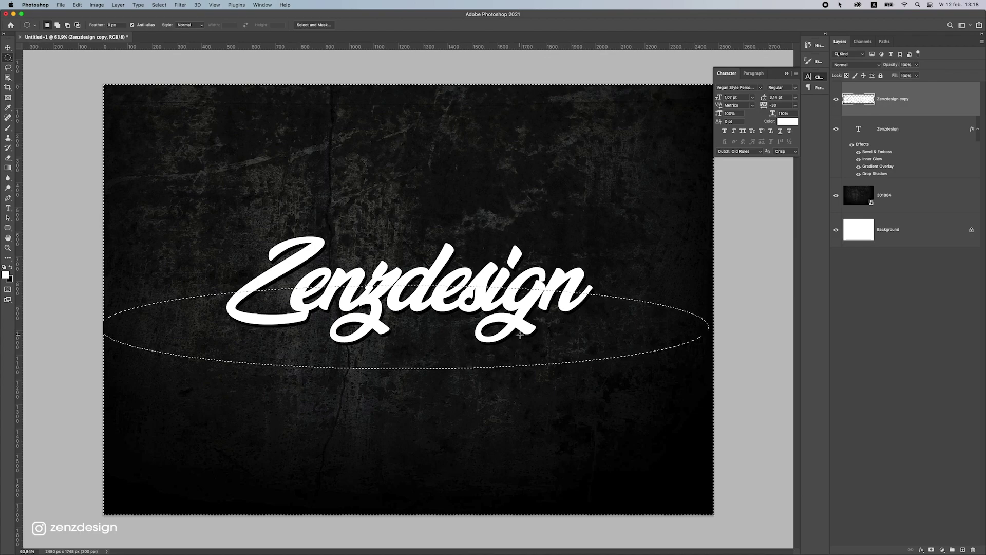
key(Delete)
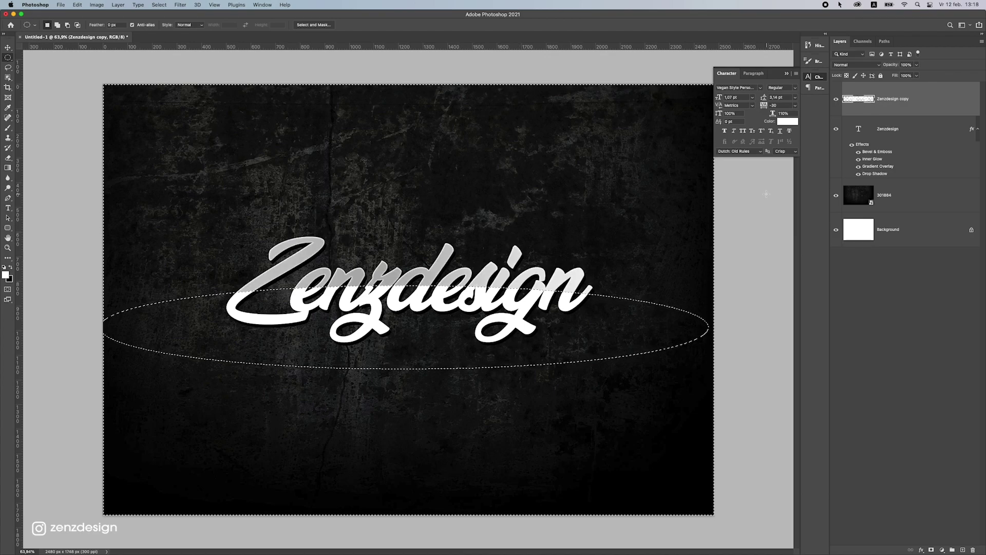
click(582, 258)
scroll(454, 237, down, 6)
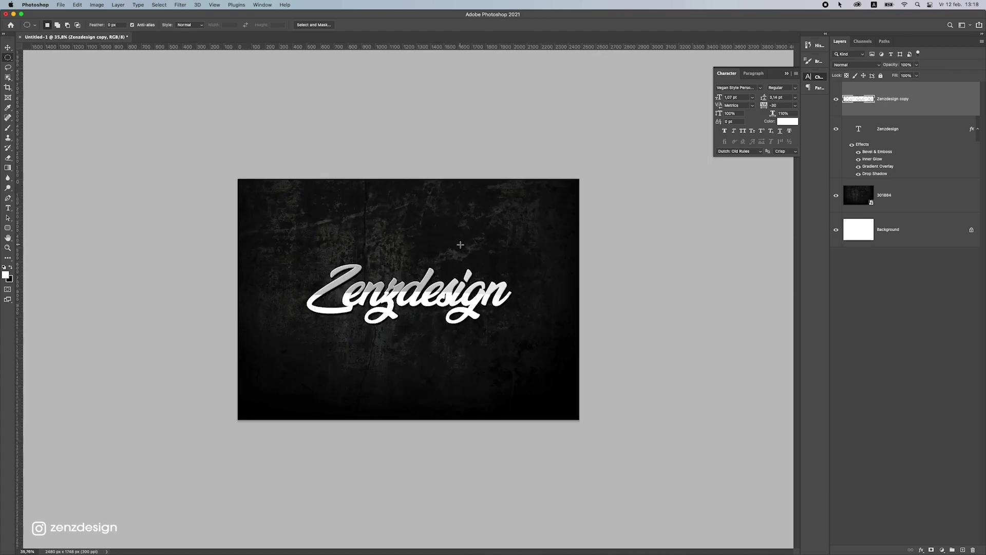
scroll(460, 245, up, 8)
scroll(460, 246, down, 2)
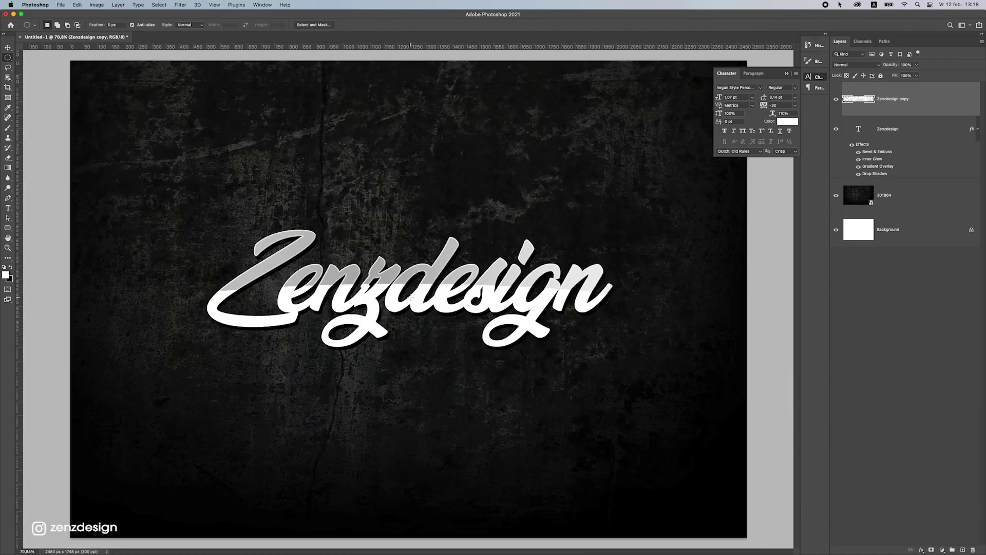
Invert the text copy's color to black and set its fill opacity to 0% in the blending options
key(super+i)
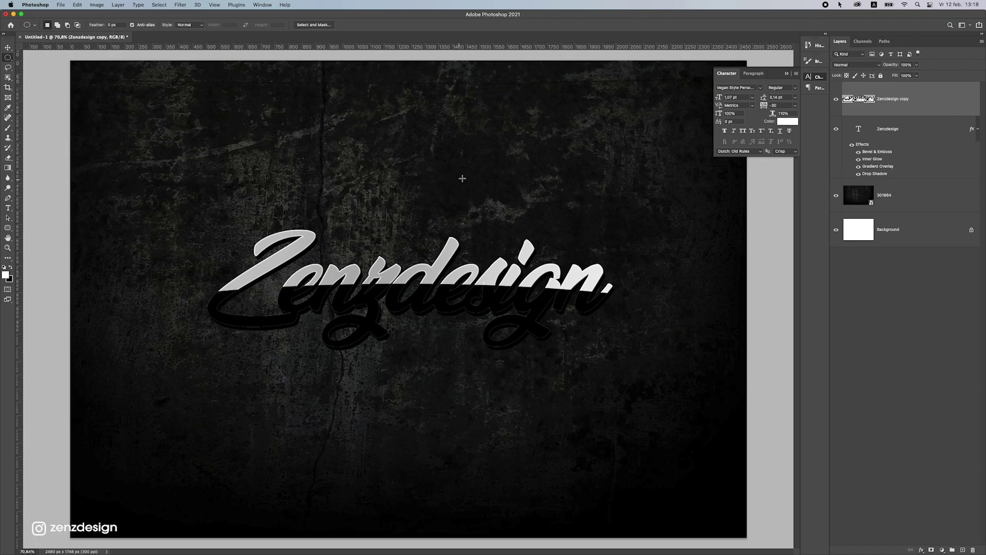
right_click(931, 102)
click(901, 102)
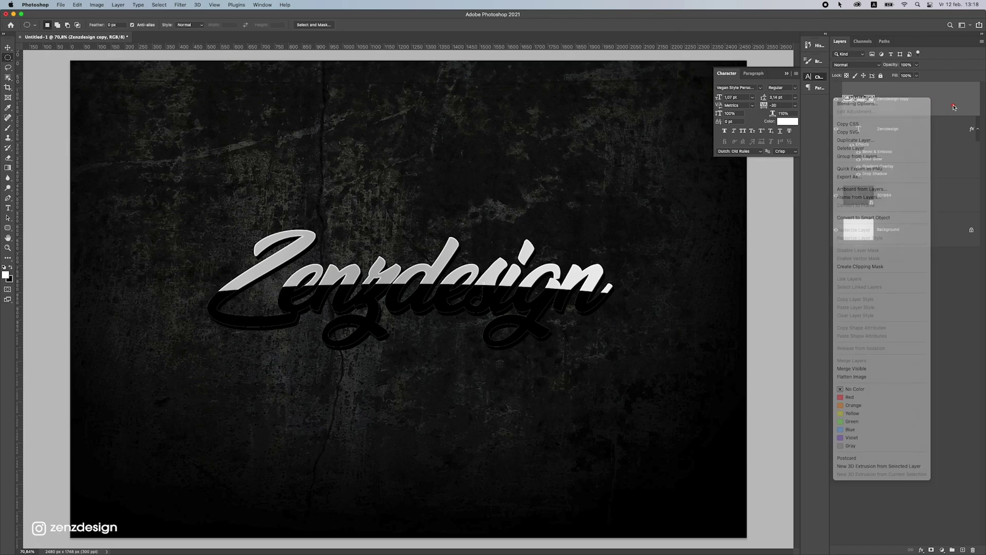
drag(725, 164, 714, 112)
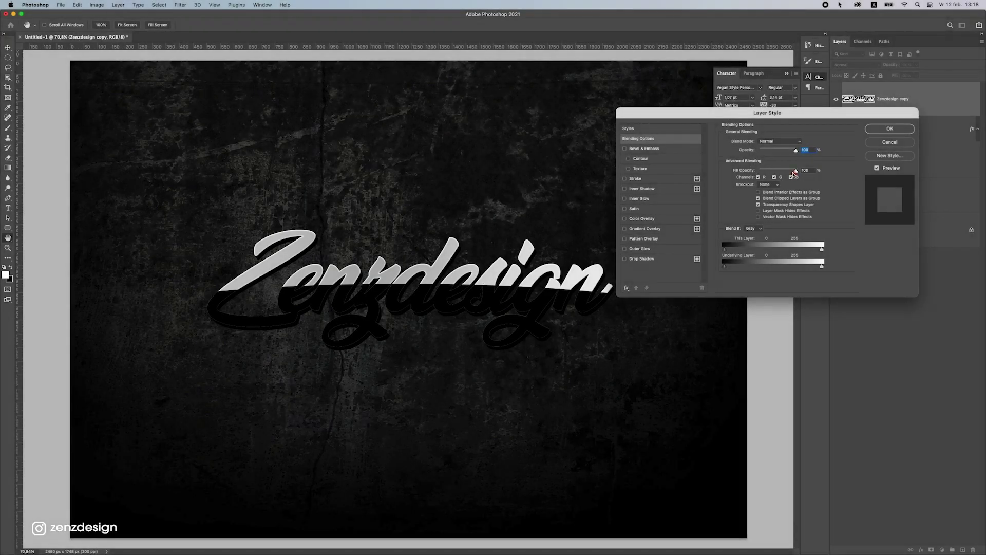
drag(796, 171, 660, 147)
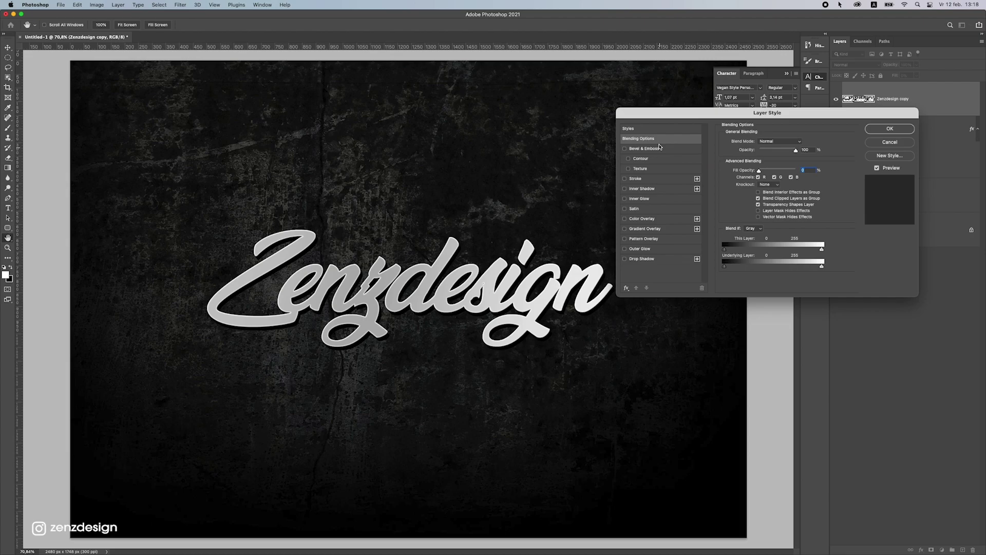
Add a Gradient Overlay to the text copy using the Foreground to Transparent preset from the Basics group
click(645, 229)
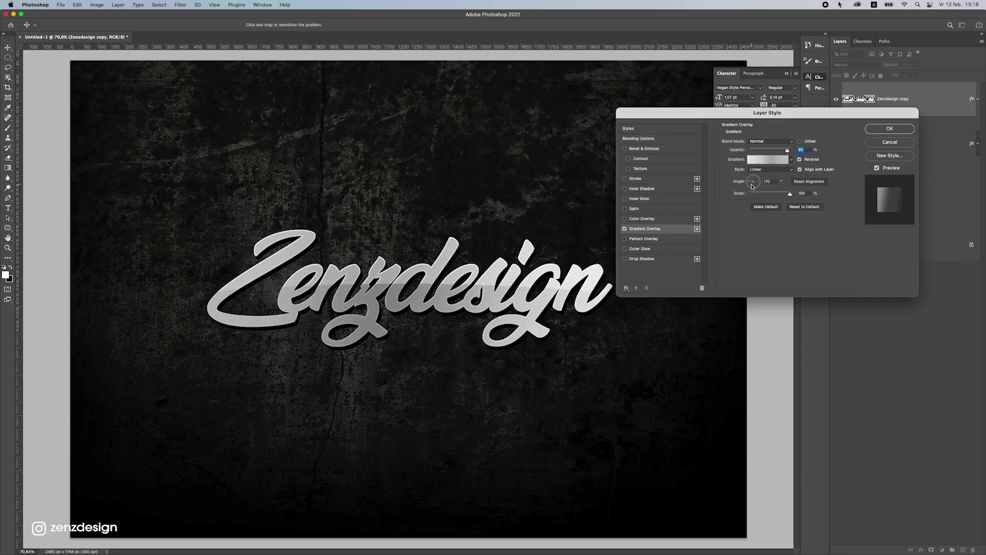
click(793, 160)
click(727, 172)
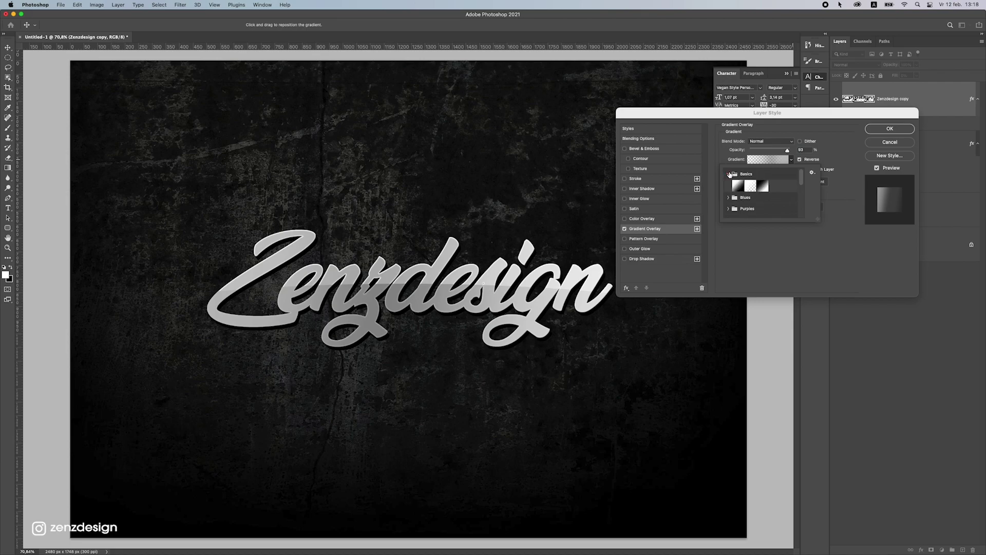
click(750, 185)
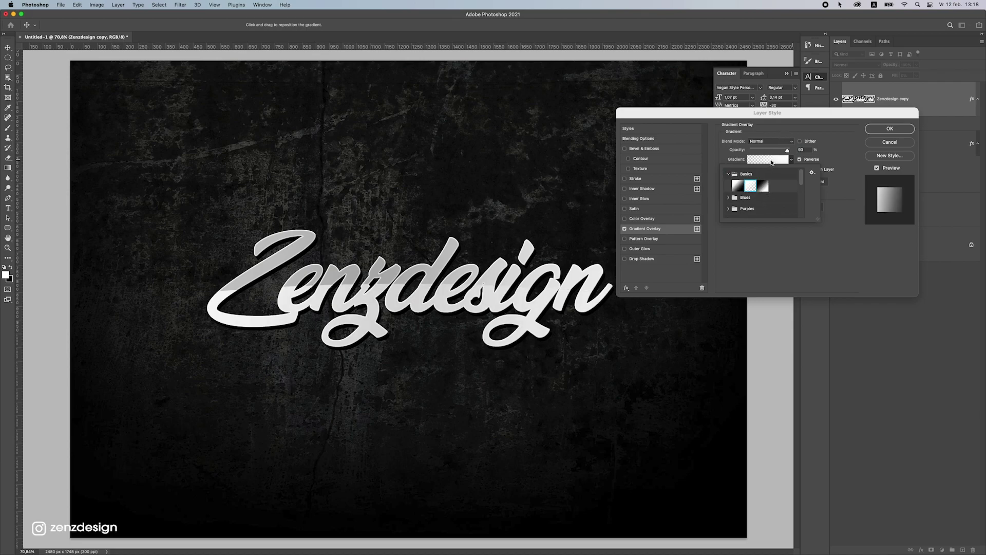
Edit the overlay's gradient and set its 0% color stop to black
click(771, 162)
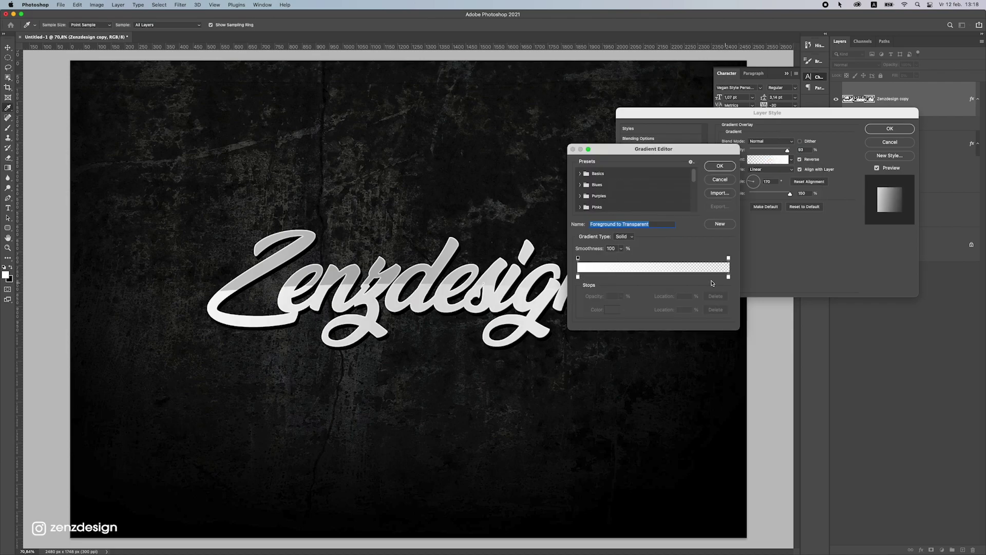
click(577, 278)
click(614, 311)
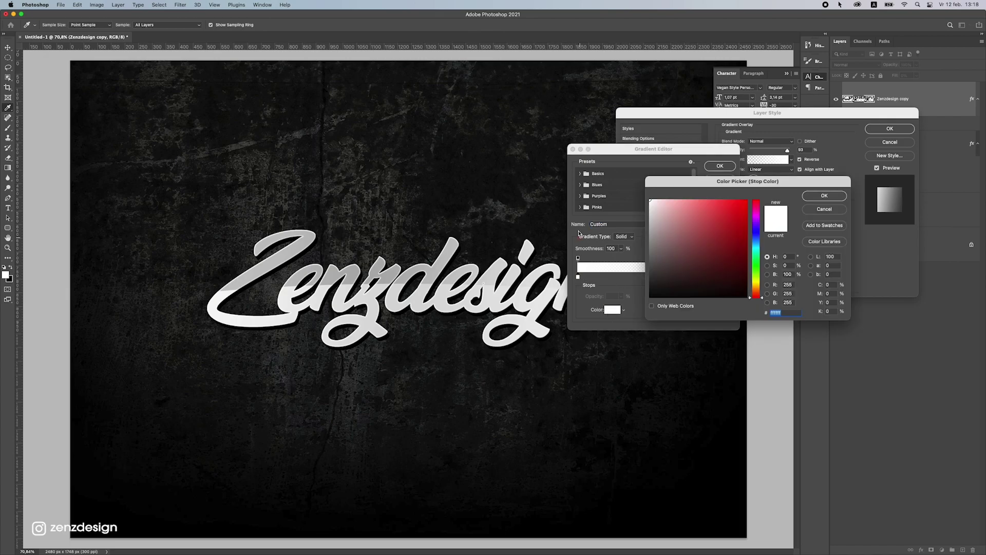
drag(686, 255, 619, 339)
click(824, 209)
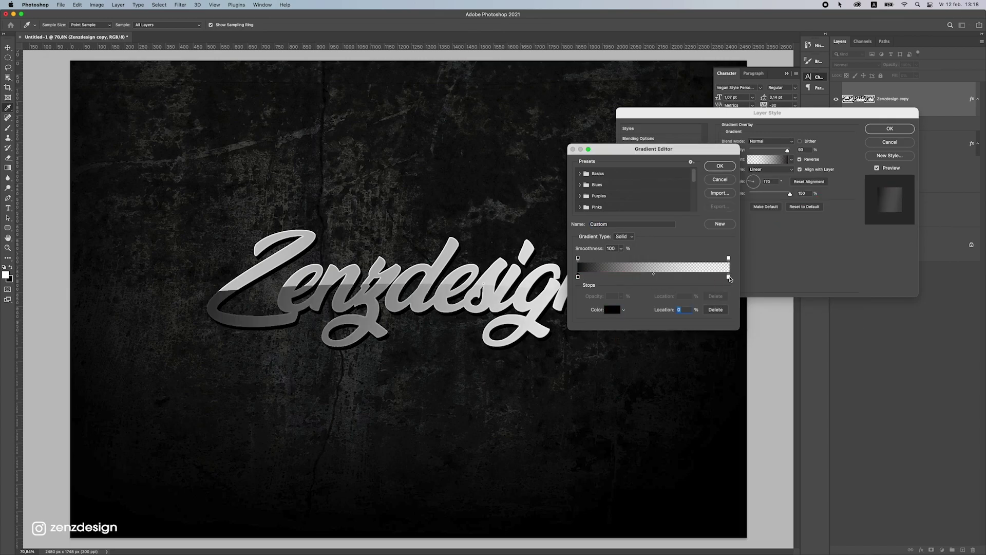
Set the gradient's end color stop to black (#000000), accept the gradient and rotate the overlay's angle to about -88°
click(611, 309)
drag(668, 267, 623, 330)
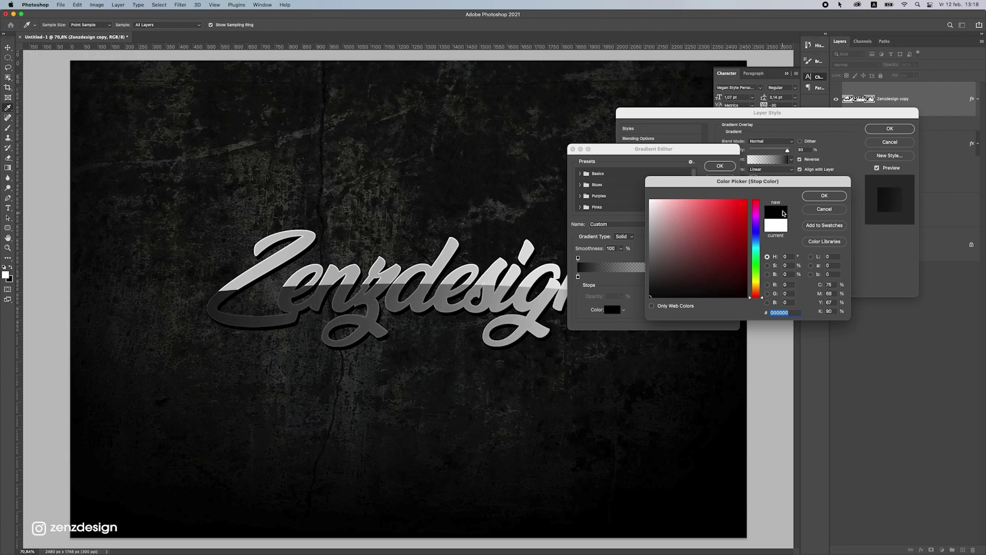
click(816, 194)
click(718, 167)
click(719, 166)
click(754, 185)
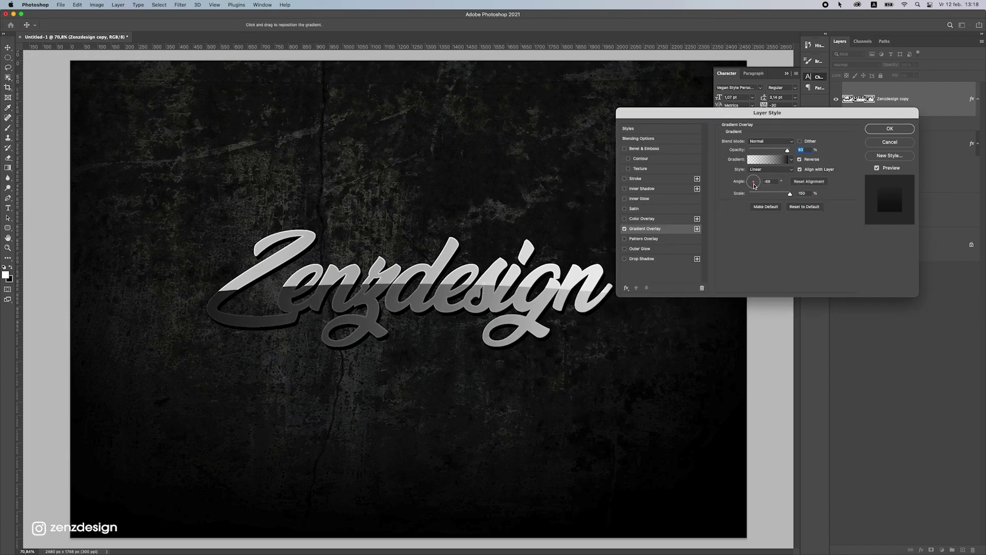
Set the text copy's Gradient Overlay angle to 90° and scale to 135%, and reduce its opacity to roughly half
drag(753, 190, 751, 180)
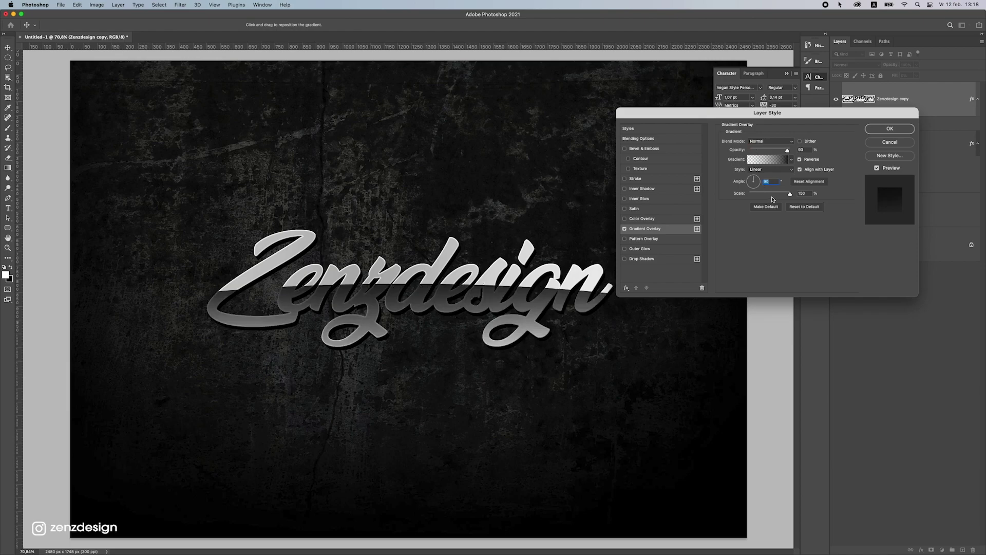
drag(772, 194, 786, 193)
drag(773, 151, 761, 145)
scroll(506, 302, down, 5)
scroll(506, 302, up, 4)
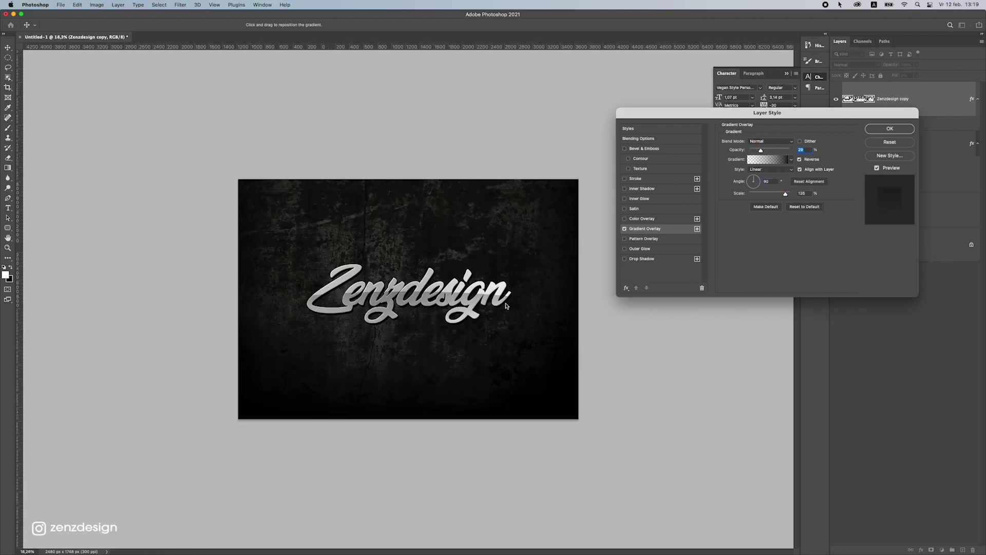
scroll(515, 272, up, 1)
drag(752, 153, 769, 150)
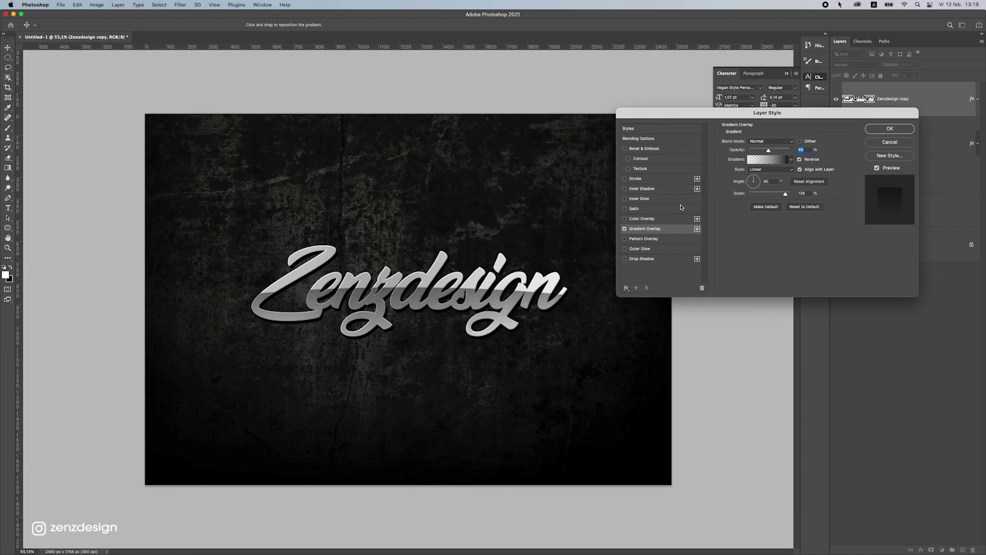
Try a white Inner Glow in Overlay mode on the text copy, with 13% choke and 16 px size
click(641, 199)
scroll(435, 268, up, 1)
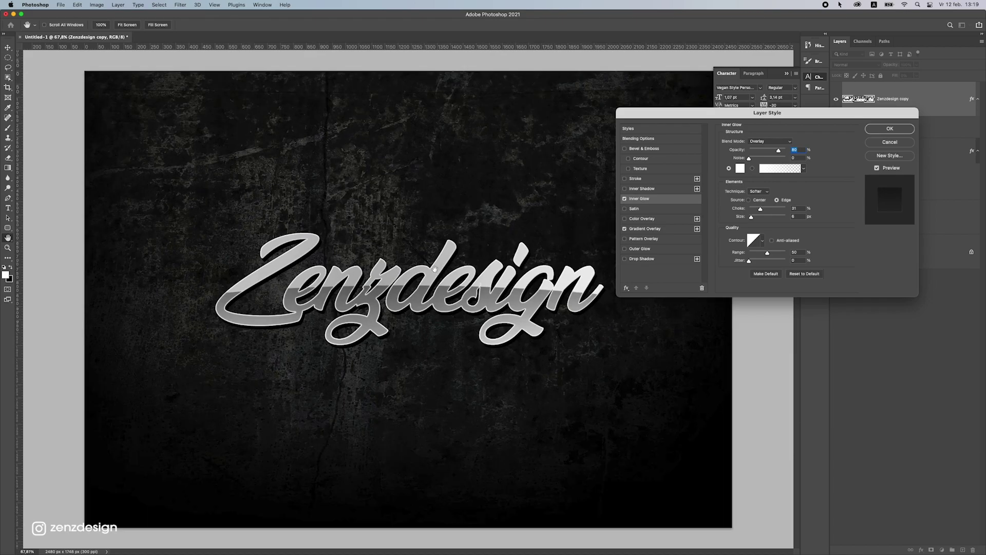
scroll(412, 301, down, 3)
scroll(413, 300, up, 3)
click(769, 143)
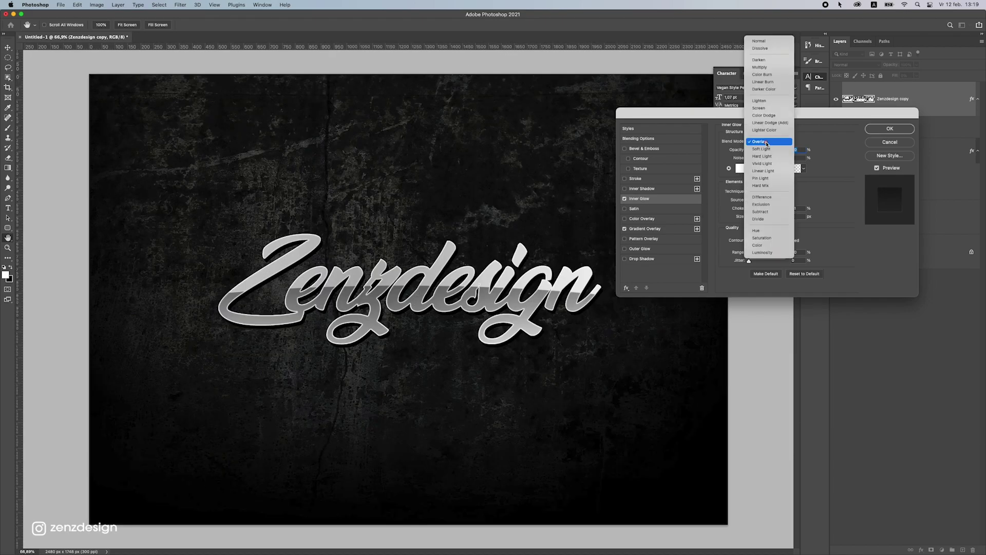
click(766, 142)
mouse_move(761, 210)
mouse_down()
mouse_move(769, 220)
mouse_move(753, 217)
mouse_up()
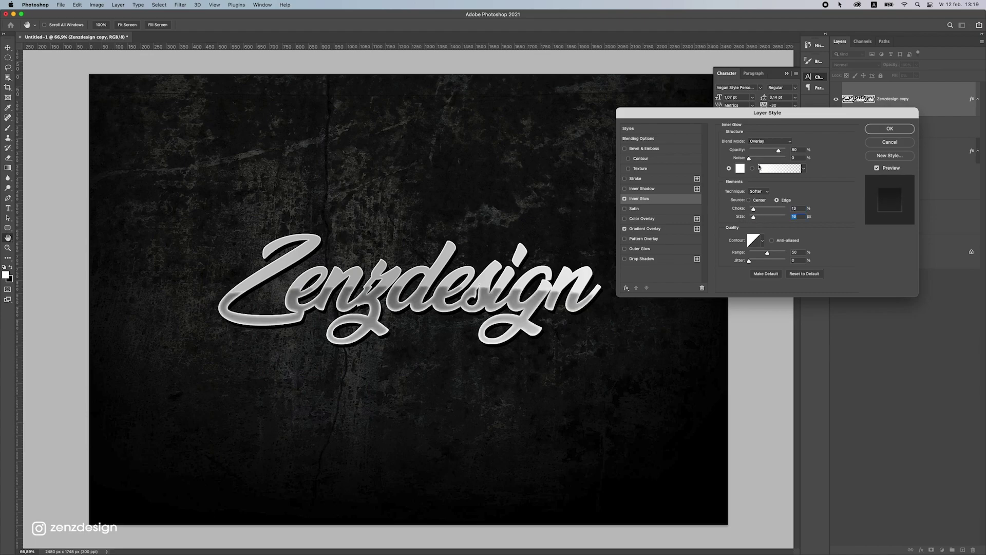
Try lowering the Inner Glow's opacity to about 25%, and turn the effect off again
drag(751, 150, 777, 151)
key(super+minus)
scroll(521, 230, down, 2)
scroll(534, 226, up, 3)
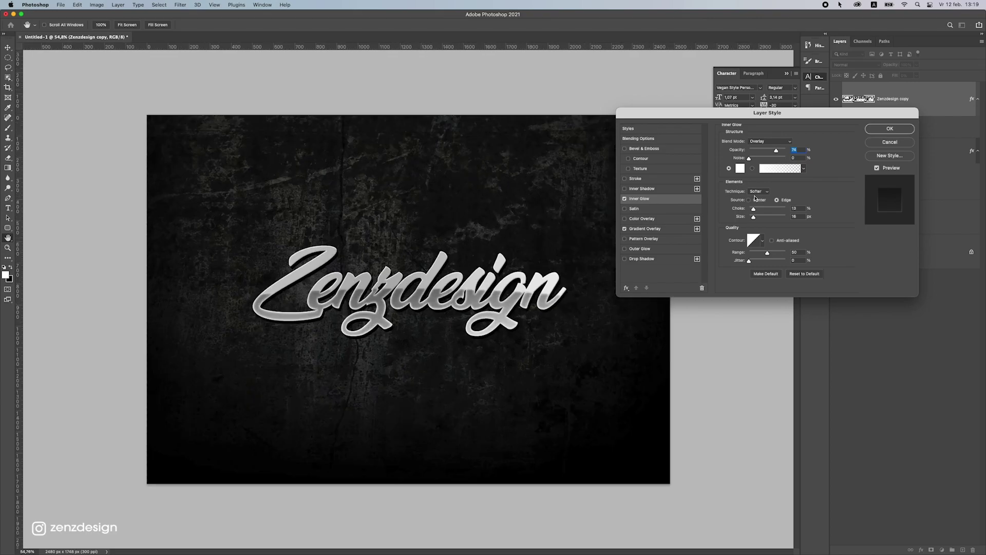
click(754, 149)
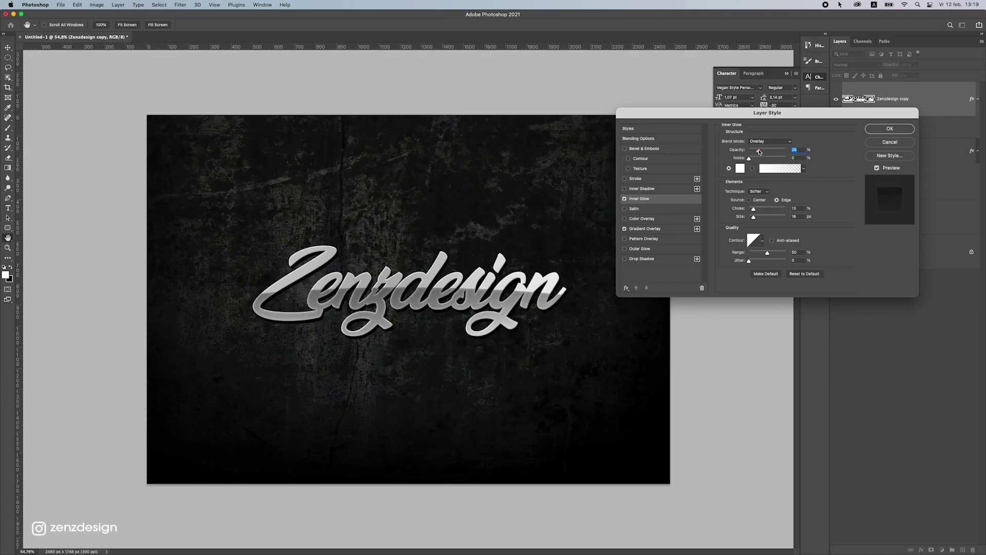
scroll(521, 275, down, 3)
scroll(522, 276, up, 3)
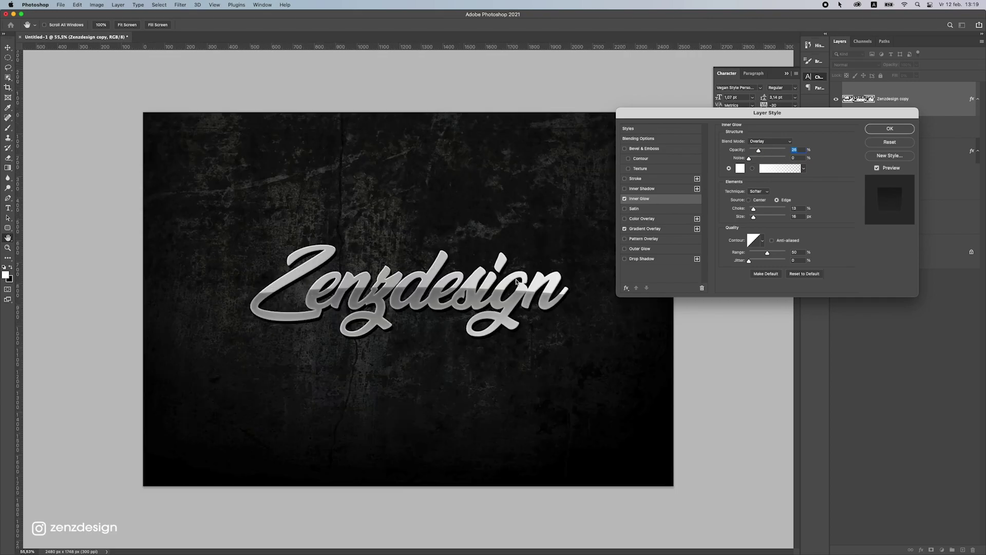
click(625, 198)
Accept the text copy's styles and add a layer mask with a black-to-white gradient hiding the lower part of the lettering
click(887, 128)
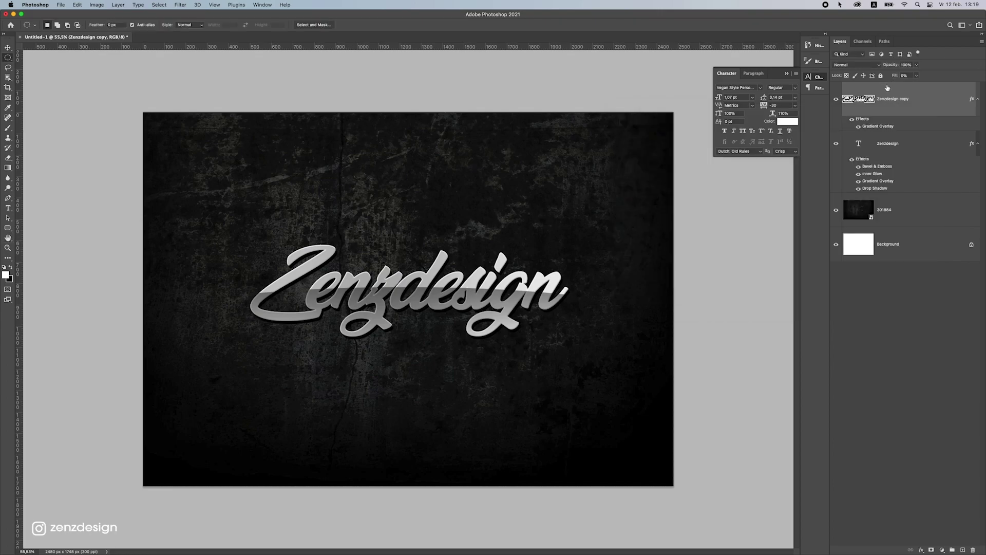
click(932, 549)
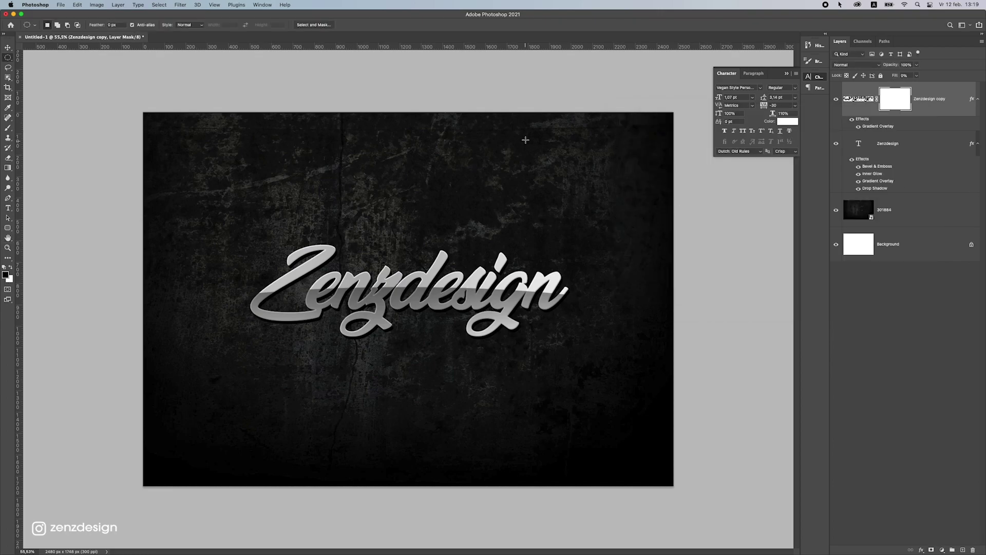
click(8, 168)
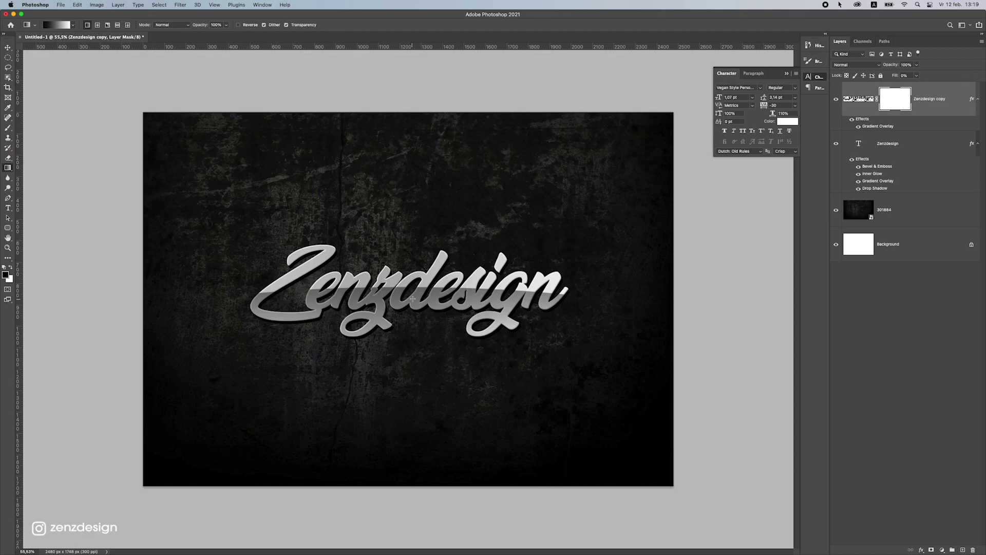
drag(409, 286, 410, 312)
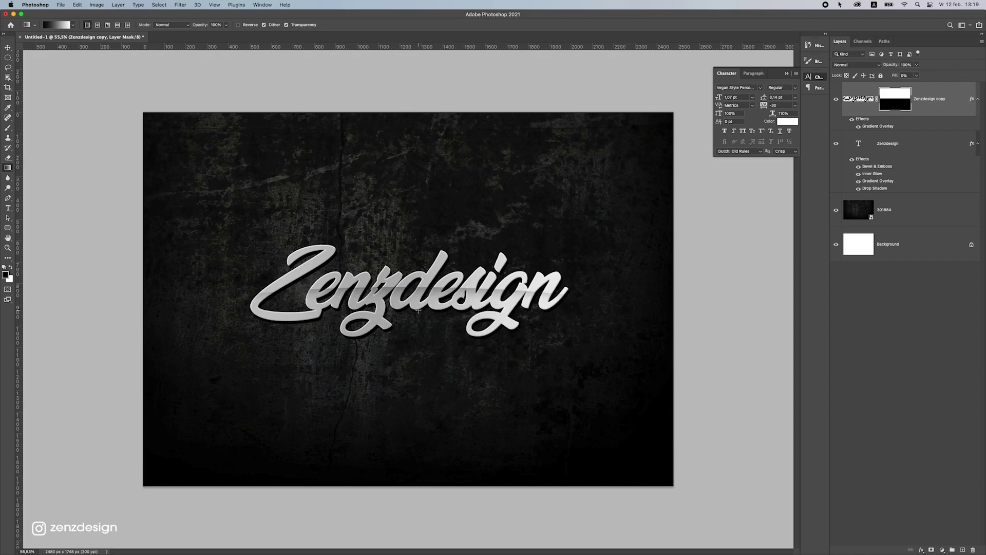
scroll(433, 271, down, 5)
scroll(432, 271, up, 5)
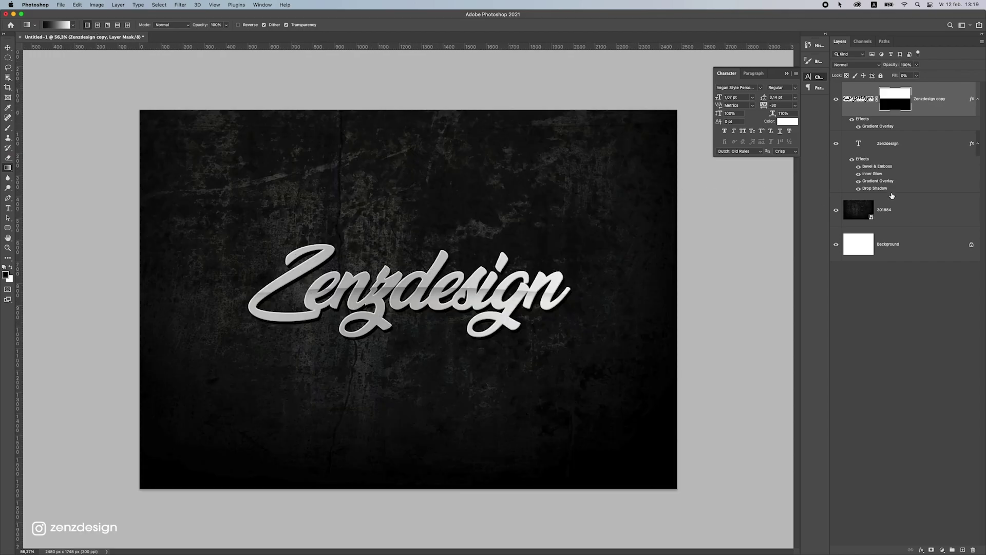
Reduce the Bevel & Emboss depth of the original Zenzdesign text layer to about 75% and accept the style
double_click(899, 144)
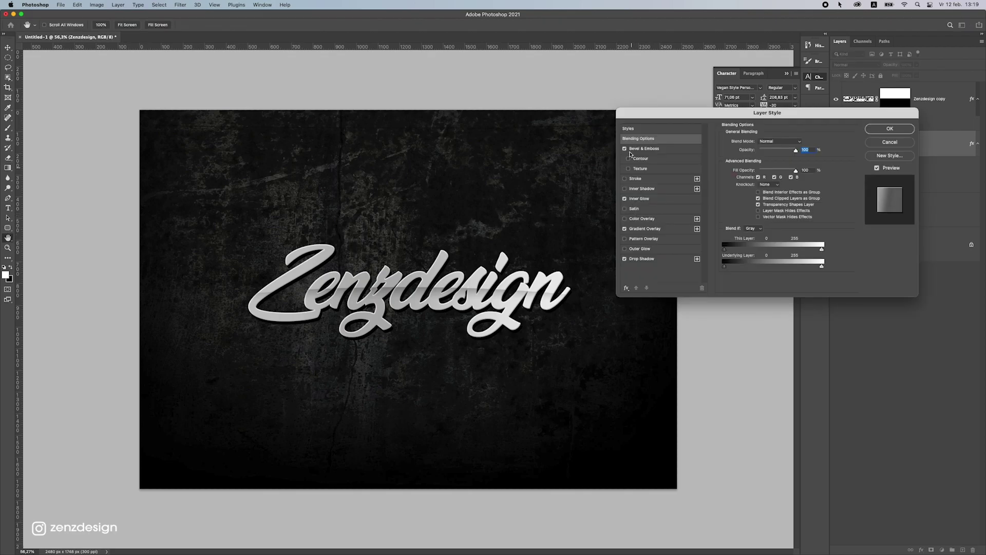
click(644, 148)
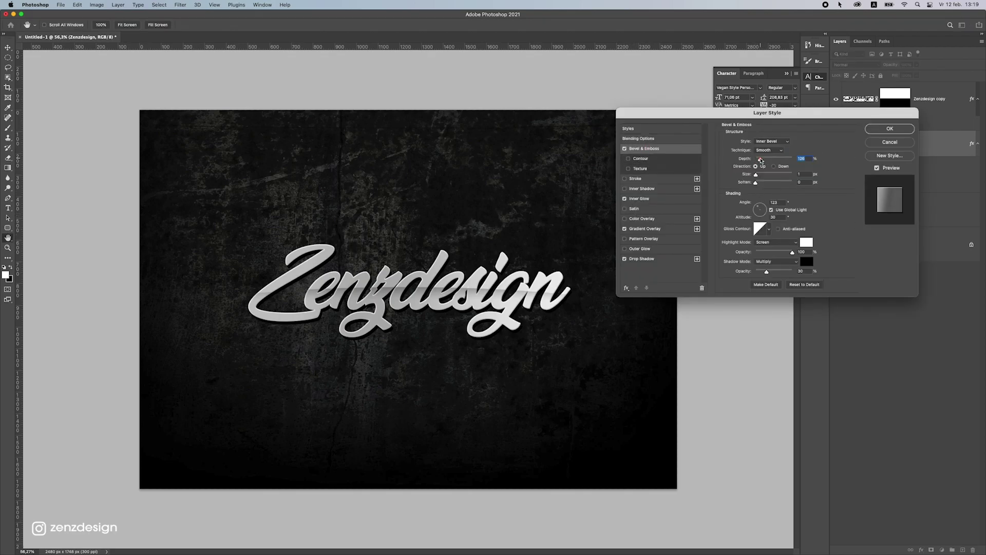
scroll(493, 226, down, 3)
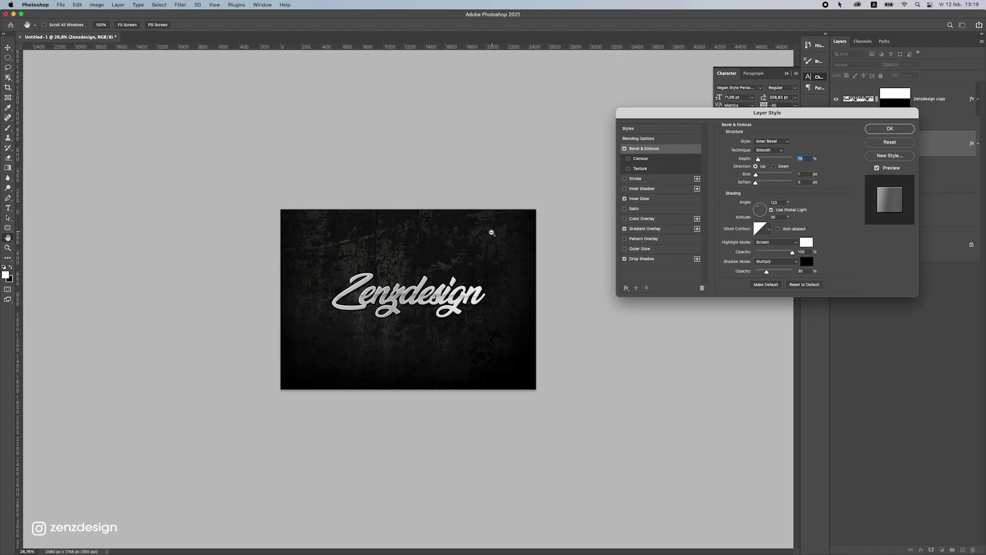
scroll(493, 236, up, 4)
click(891, 128)
scroll(493, 277, down, 3)
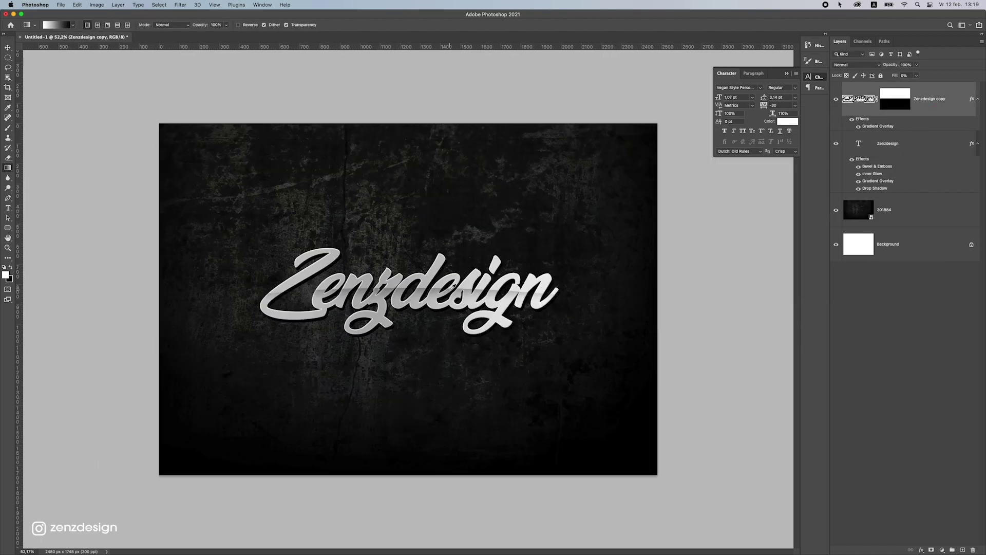
scroll(493, 277, up, 3)
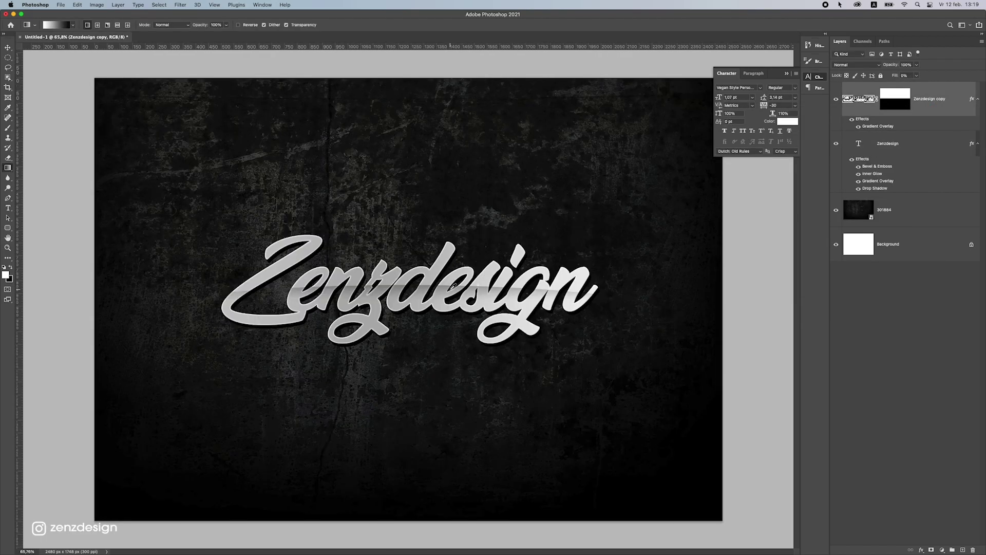
Create a new layer above the text and set up a Soft Round brush with white as the foreground color
click(962, 551)
click(7, 127)
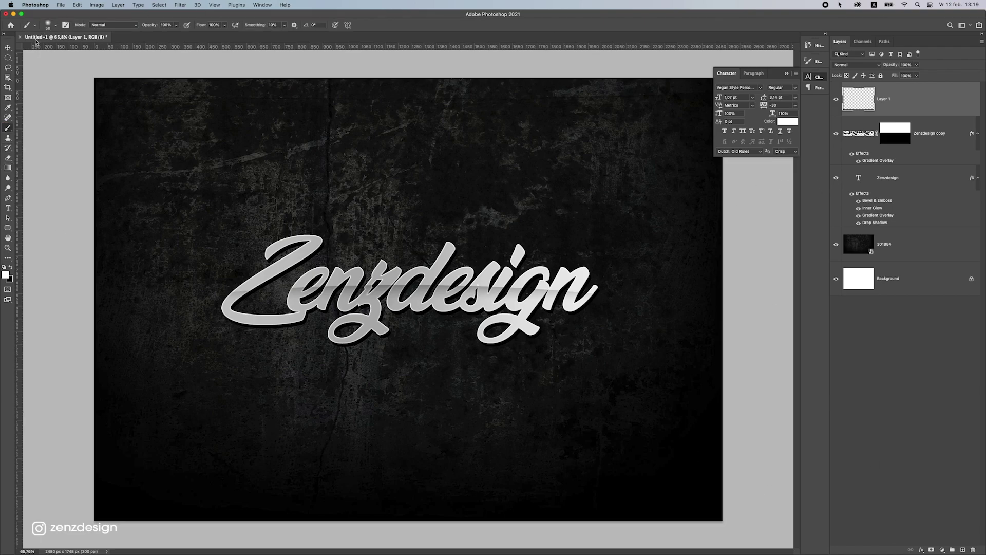
click(49, 26)
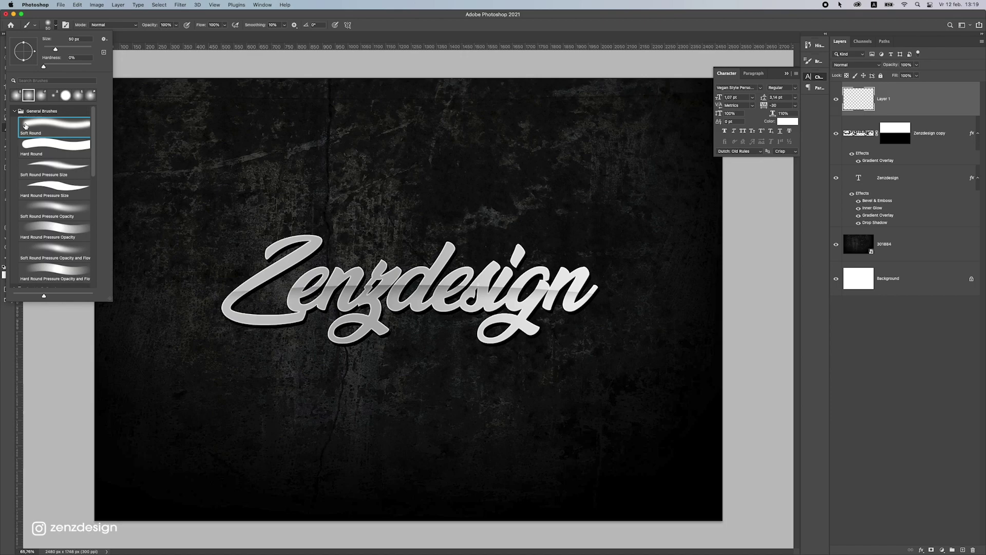
click(184, 18)
click(10, 267)
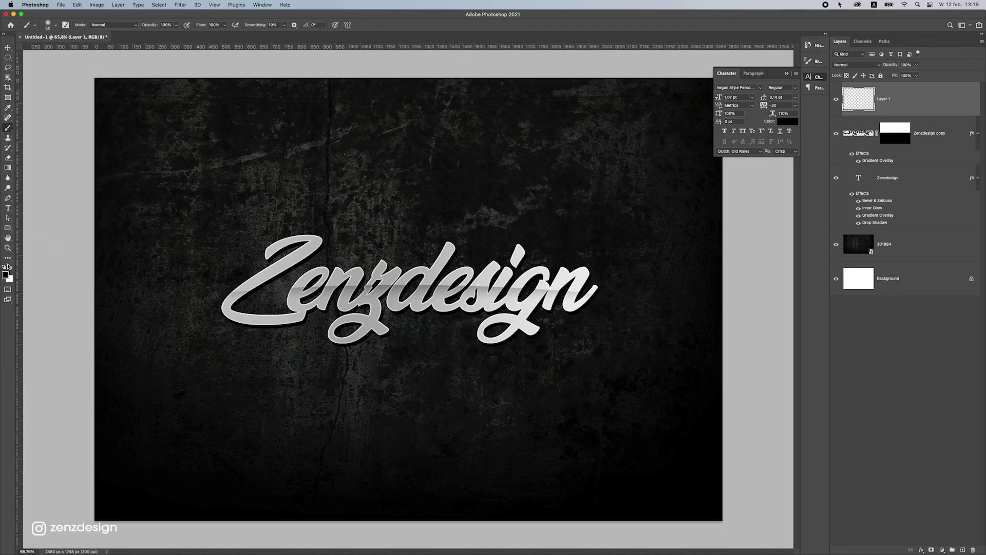
click(11, 267)
Paint soft white sparkle dabs on the tips of the Z and the upper edges of the first small letters
click(321, 248)
key(super+z)
click(320, 240)
click(335, 268)
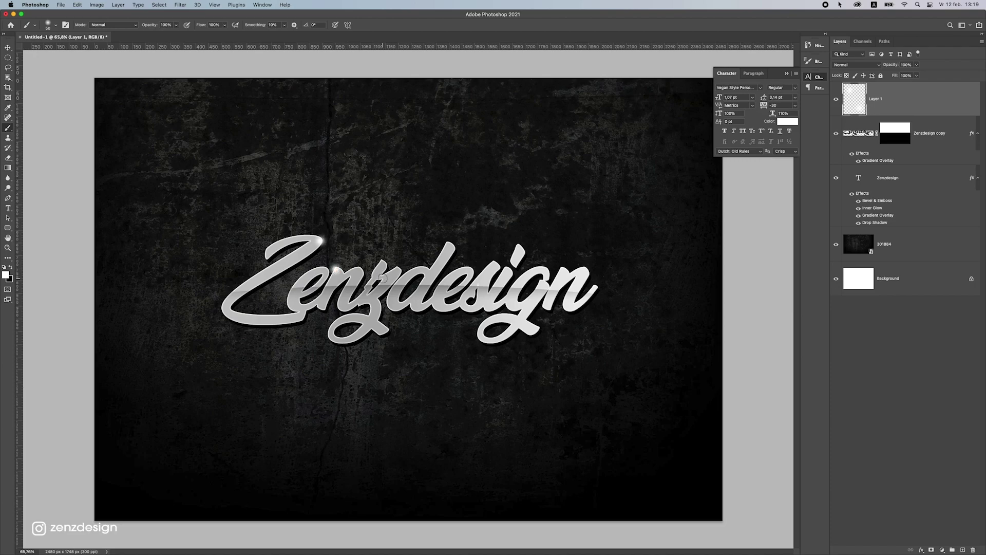
click(382, 278)
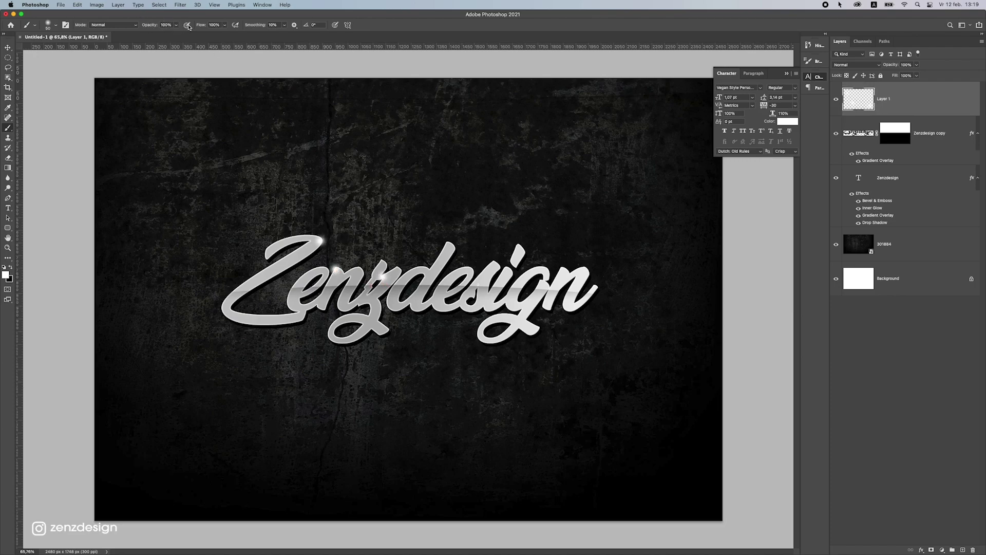
click(51, 24)
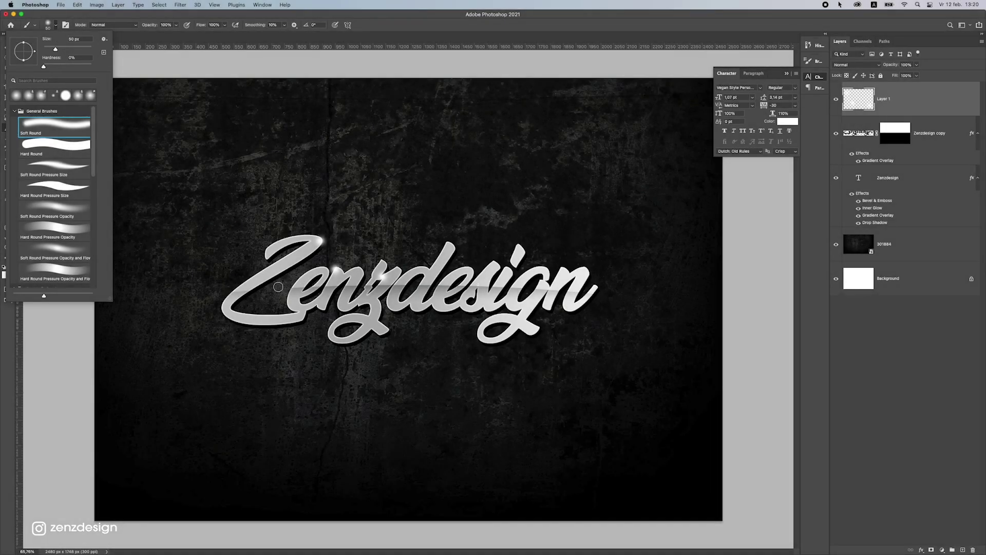
click(234, 287)
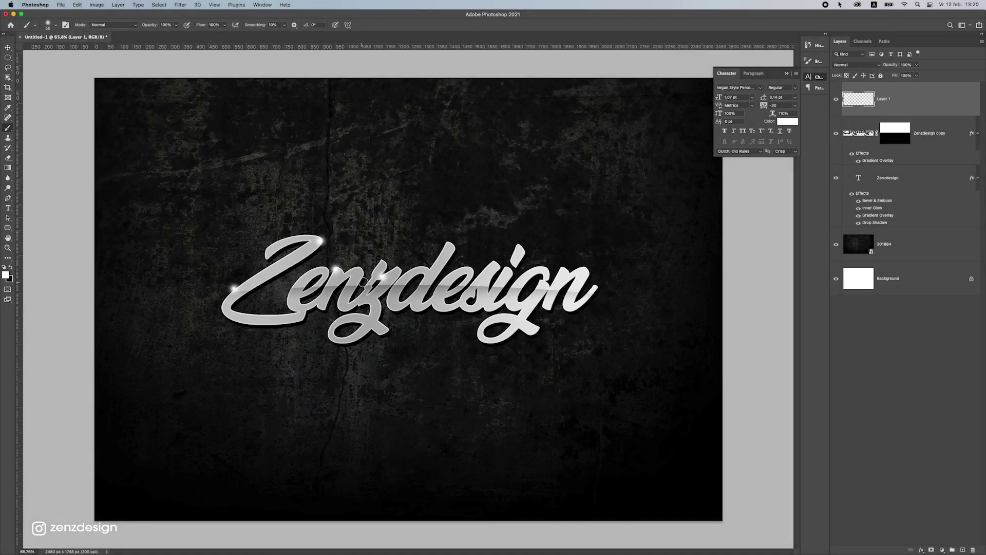
Add white sparkle dabs along the upper edges and tips of the letters from d to the final n
click(436, 280)
click(449, 242)
click(474, 270)
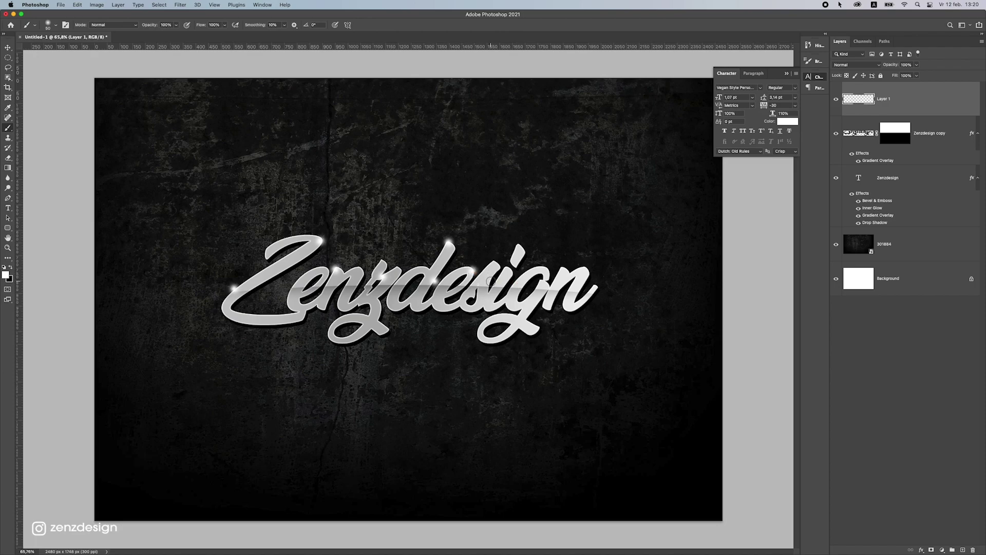
click(497, 291)
click(510, 276)
click(518, 243)
click(546, 276)
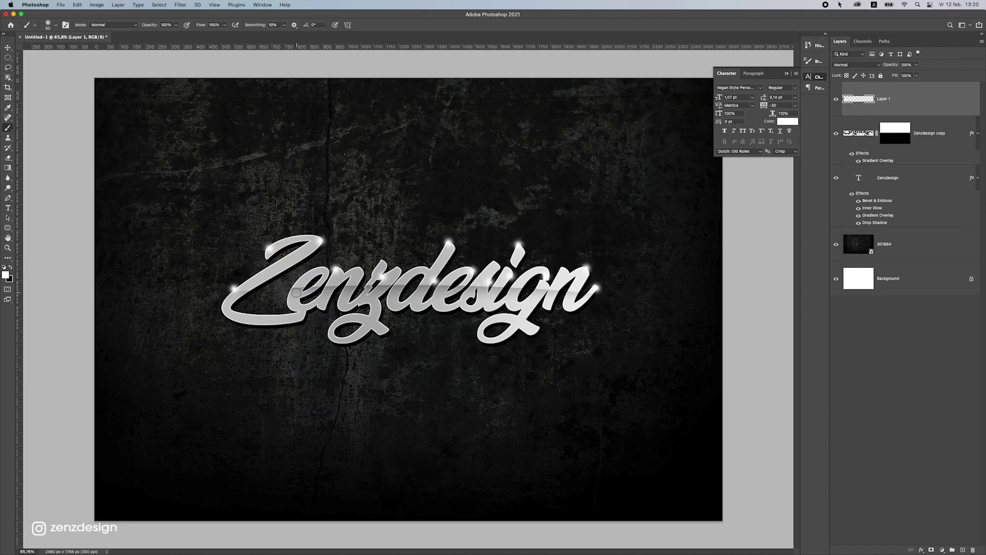
Add white sparkle dabs to the lower edges of the lettering, such as the z's tail
scroll(362, 231, down, 5)
scroll(381, 287, up, 5)
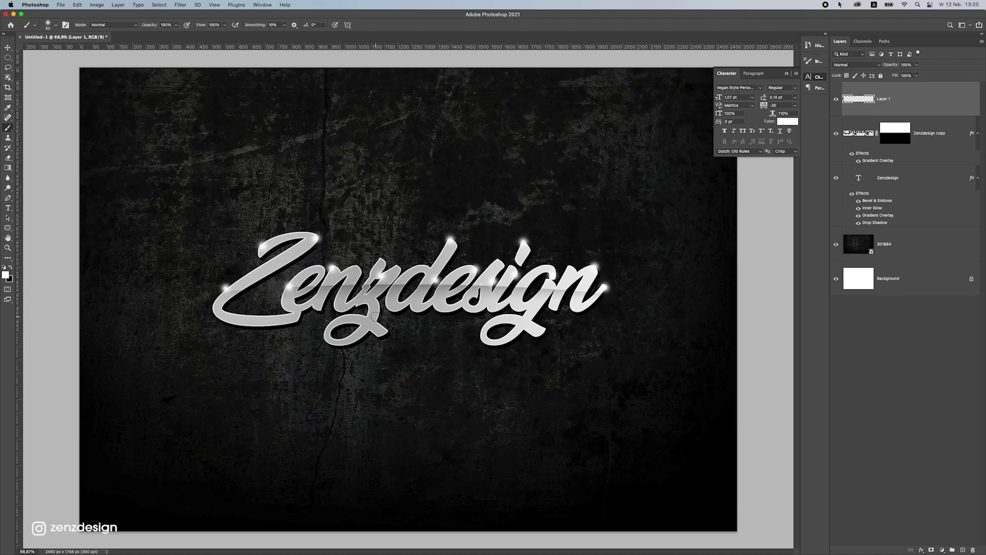
click(377, 321)
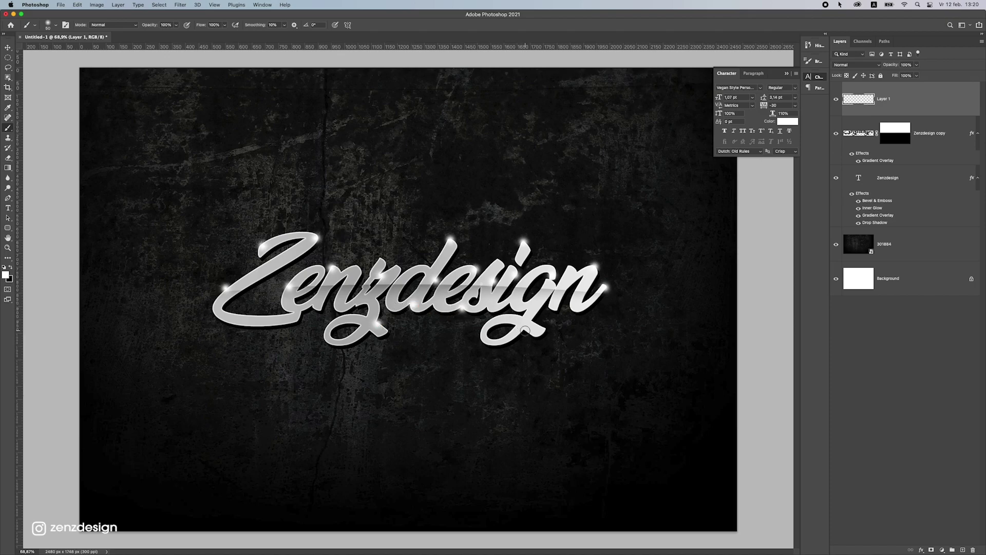
scroll(367, 279, down, 10)
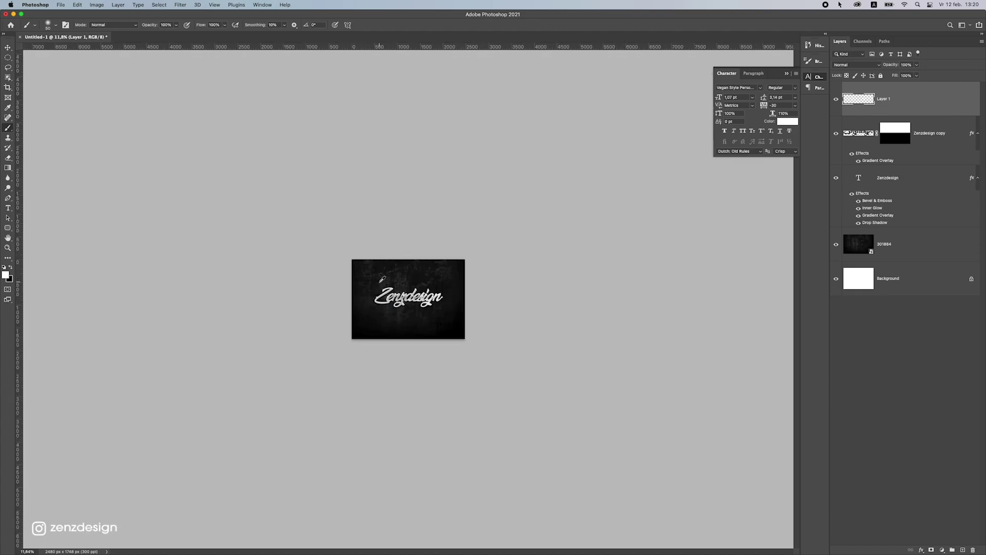
scroll(389, 290, up, 10)
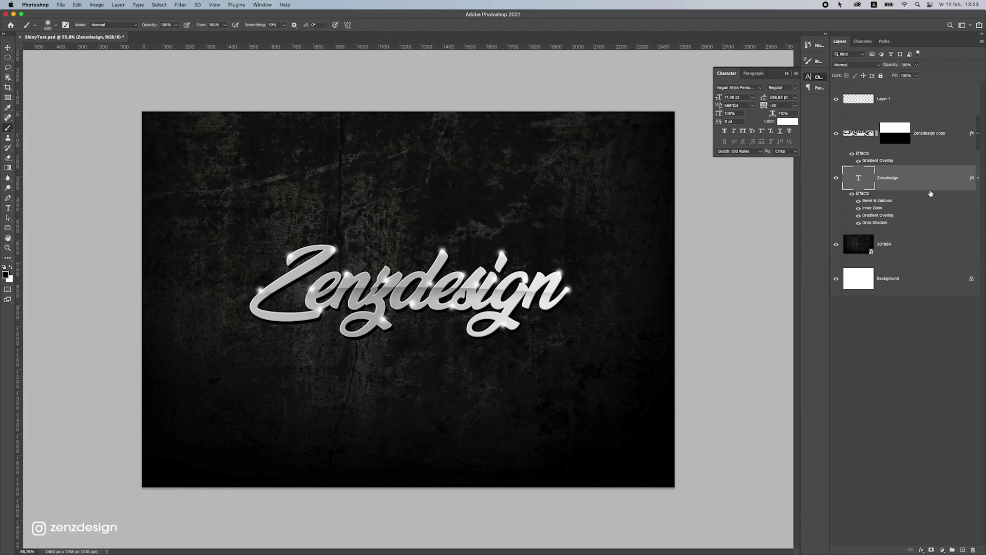
Review the Gradient Overlay settings and gradient stops of the Zenzdesign text layer
double_click(917, 177)
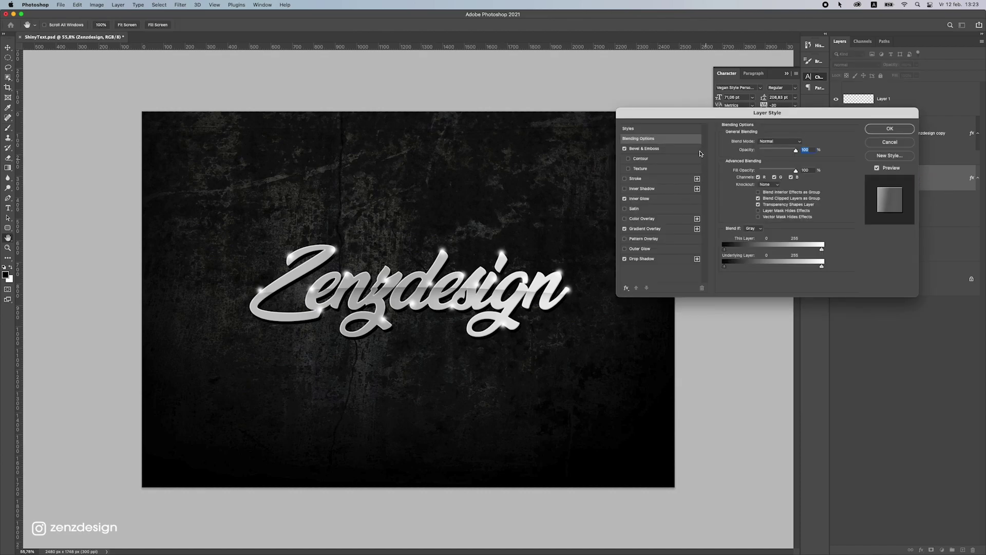
click(643, 229)
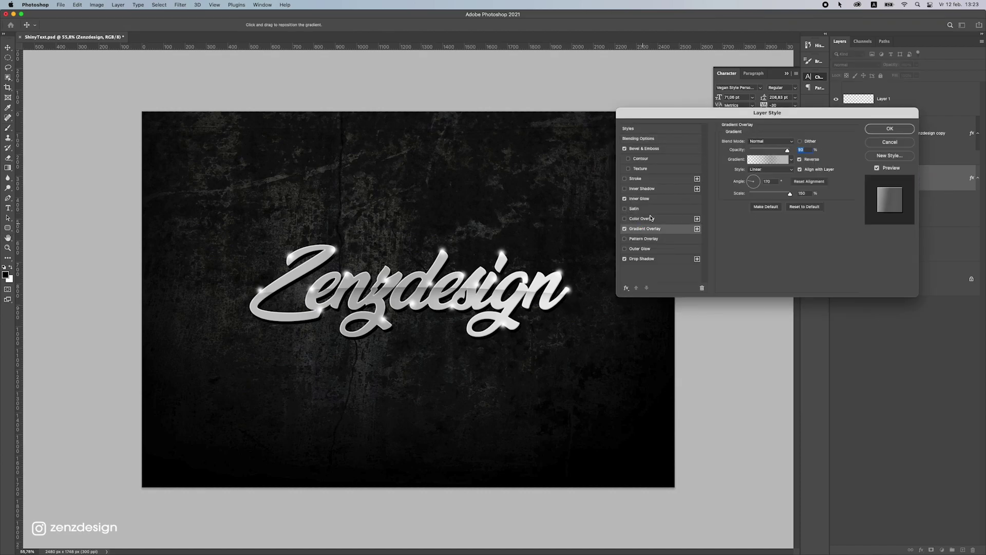
click(758, 159)
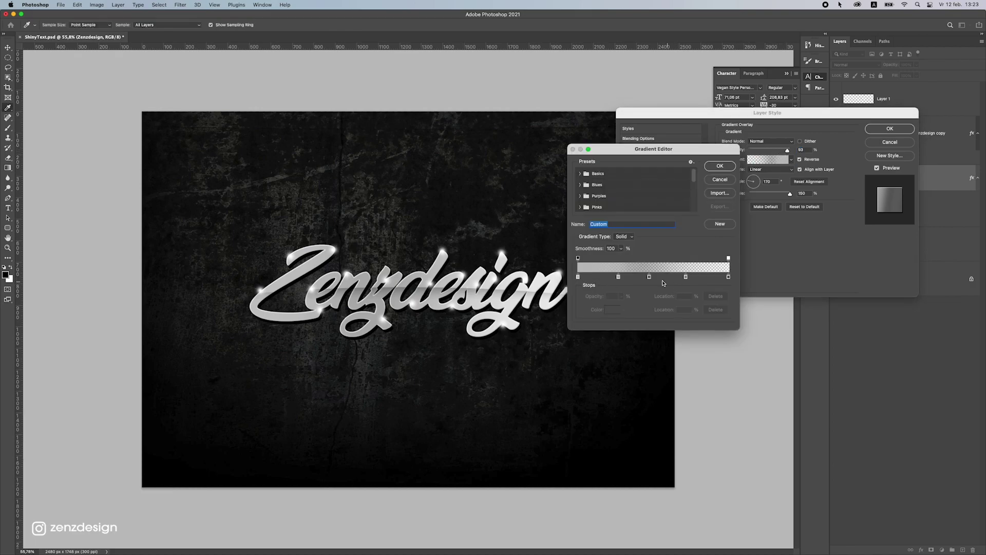
key(Return)
key(Return)
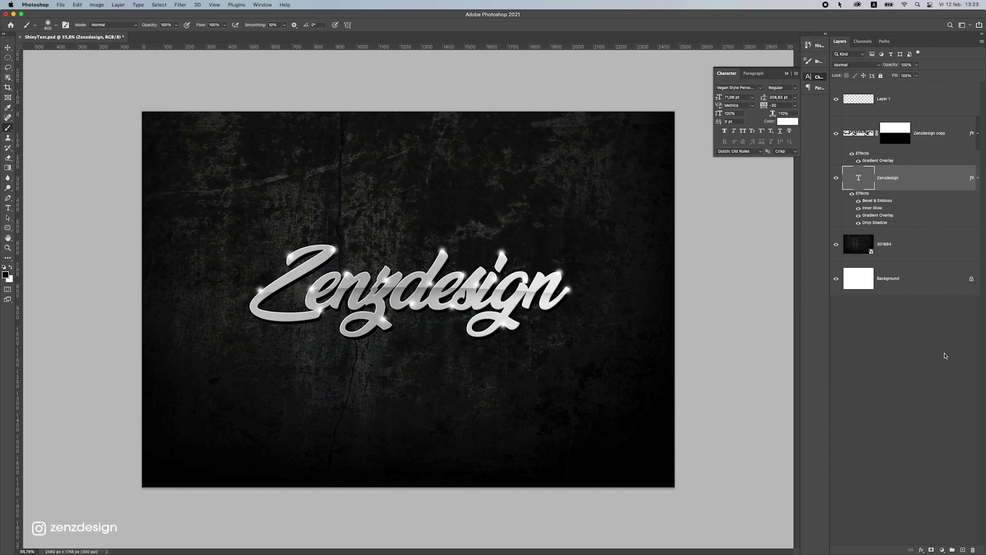
Create a new layer directly above the Zenzdesign text layer and set the foreground color to a saturated orange
click(963, 550)
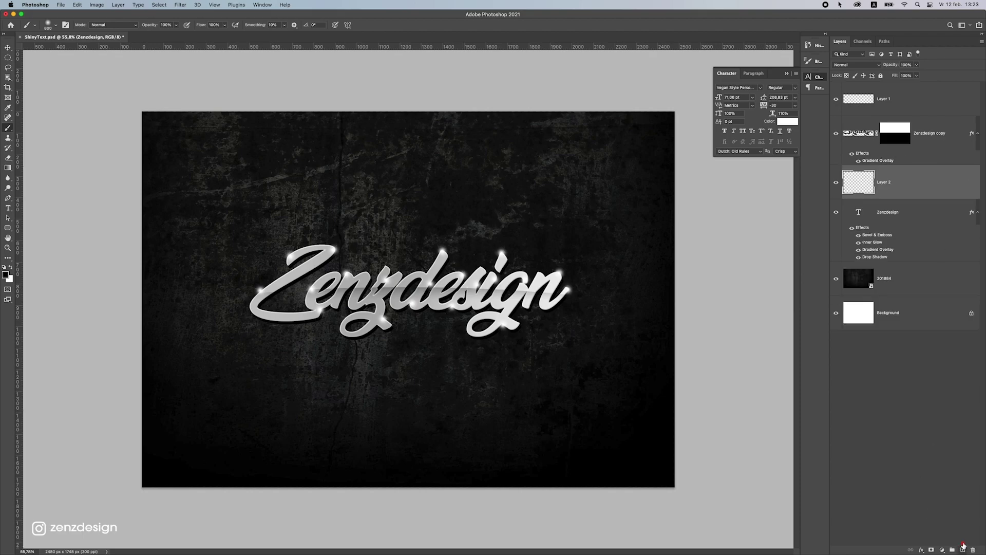
click(6, 274)
drag(756, 290, 756, 284)
click(728, 202)
drag(720, 216, 748, 199)
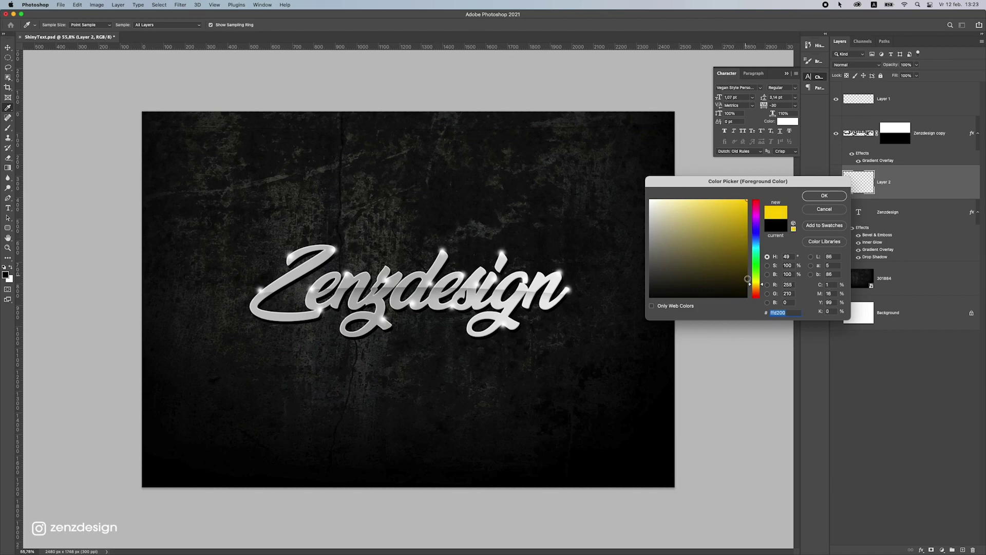
drag(756, 287, 757, 288)
click(813, 197)
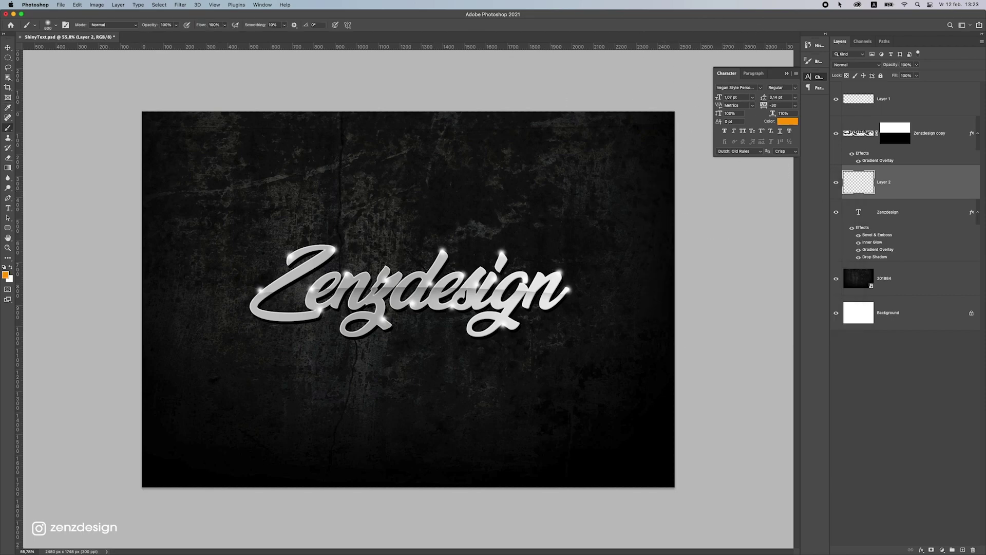
Clip the new empty layer to the Zenzdesign text layer below it
click(185, 330)
key(super+z)
right_click(893, 182)
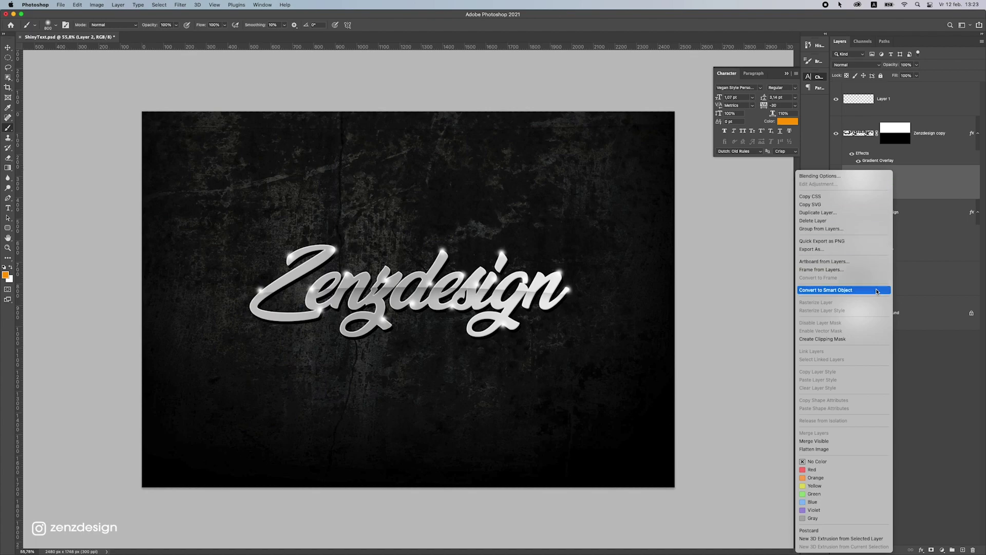
click(871, 339)
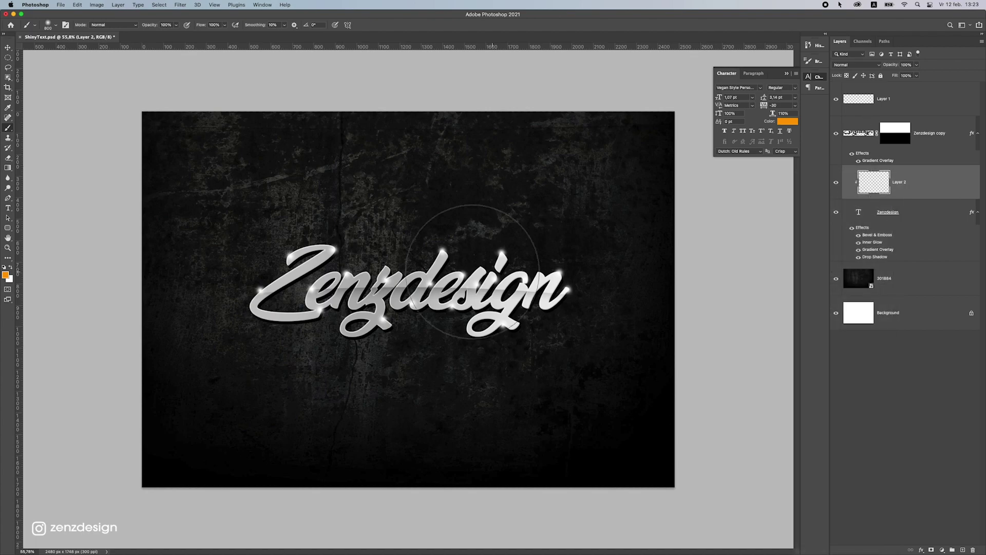
Paint soft orange strokes over the first half and lower tails of the lettering on the clipped layer, undoing excess strokes
click(300, 308)
click(342, 381)
click(339, 393)
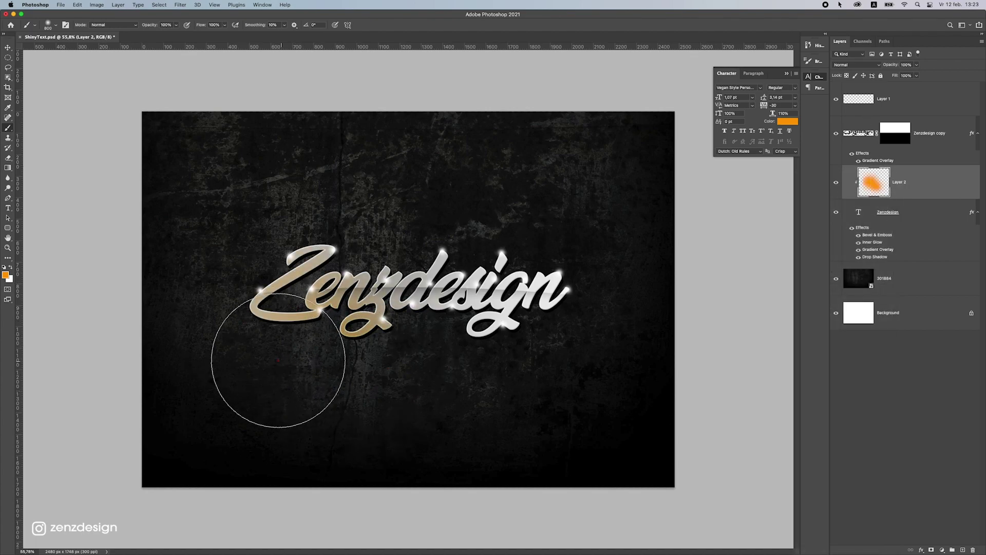
mouse_move(278, 360)
mouse_down()
mouse_move(489, 388)
mouse_move(462, 415)
mouse_move(253, 326)
mouse_up()
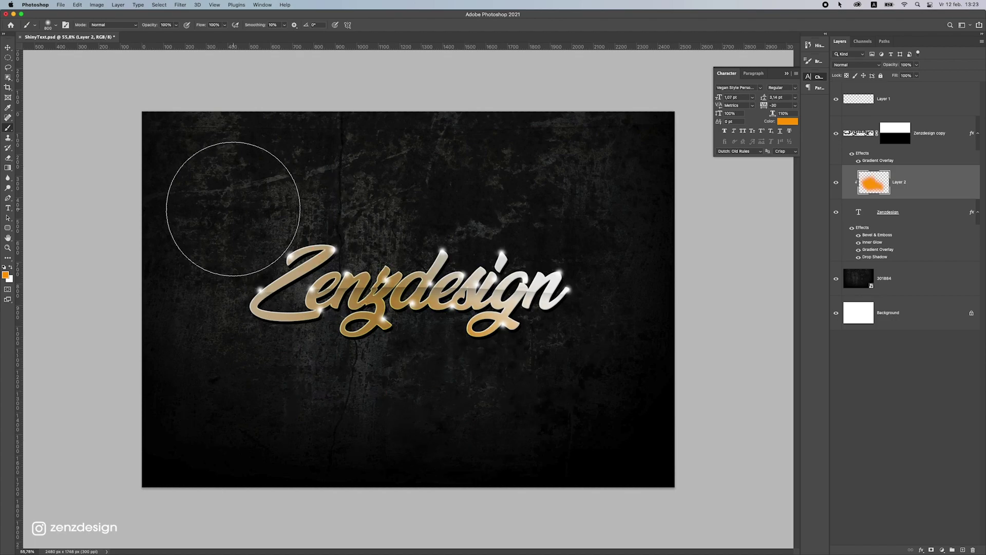
key(super+z)
drag(491, 288, 601, 235)
key(super+z)
drag(534, 360, 497, 374)
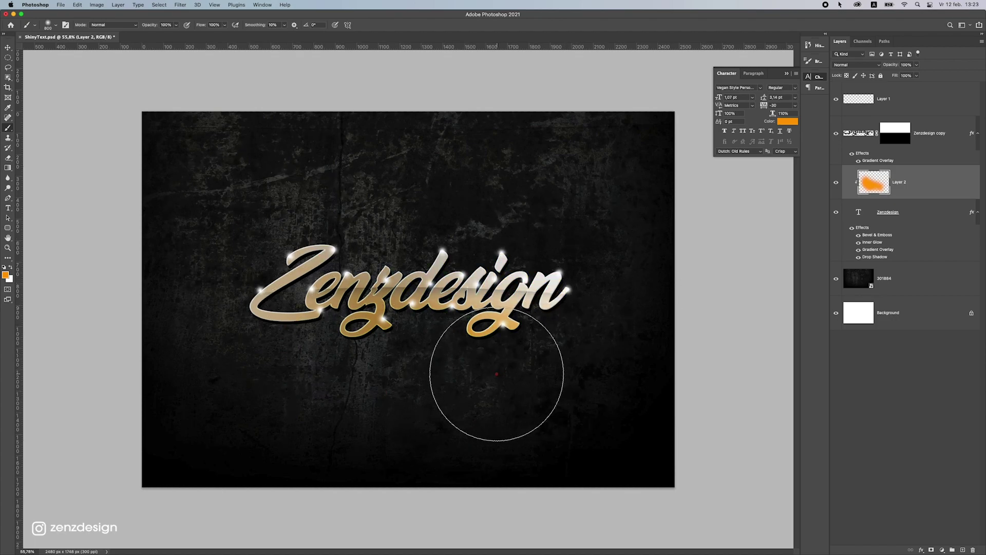
scroll(295, 293, down, 10)
scroll(311, 281, up, 5)
scroll(315, 277, up, 2)
click(368, 261)
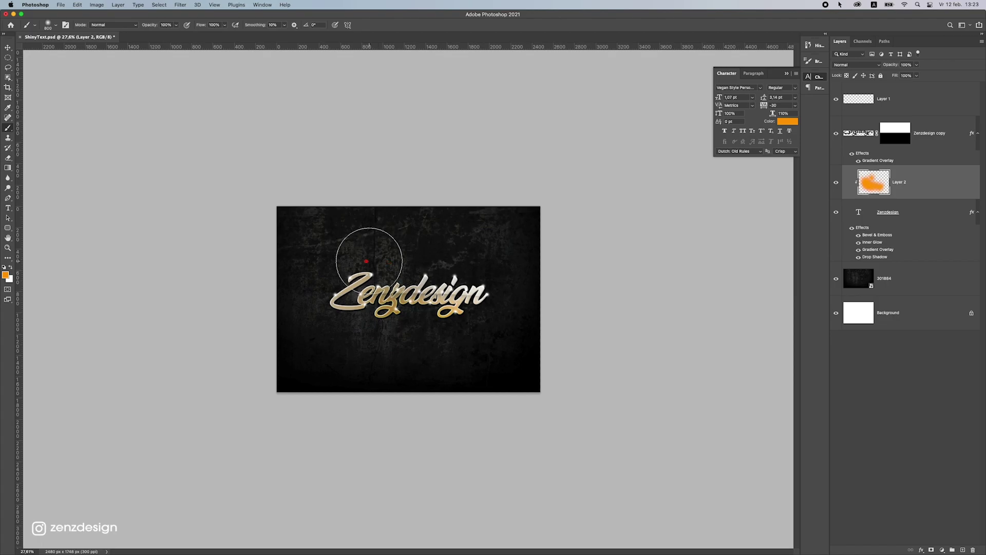
scroll(367, 261, up, 5)
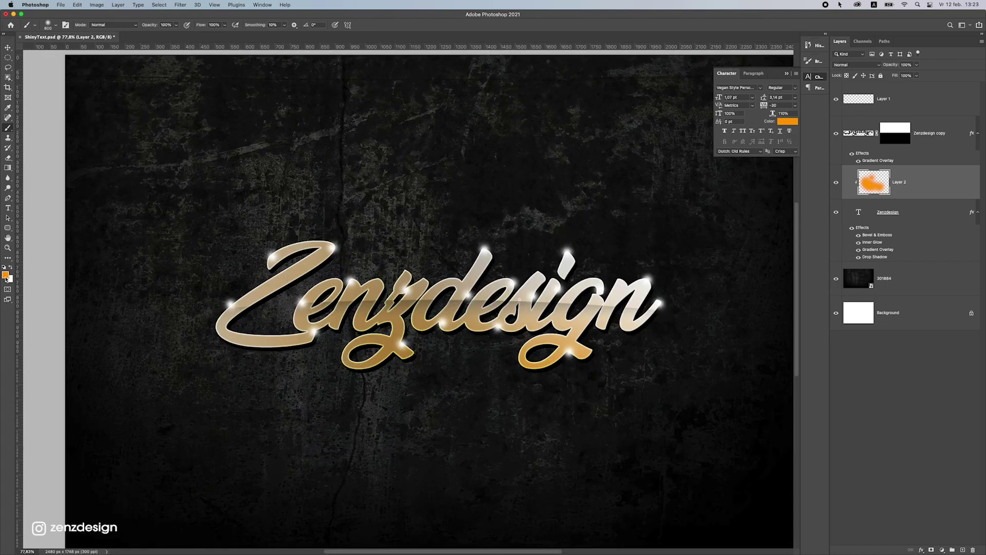
Try painting bright yellow (#fff600) over the second half of the lettering
click(6, 276)
drag(754, 292, 755, 282)
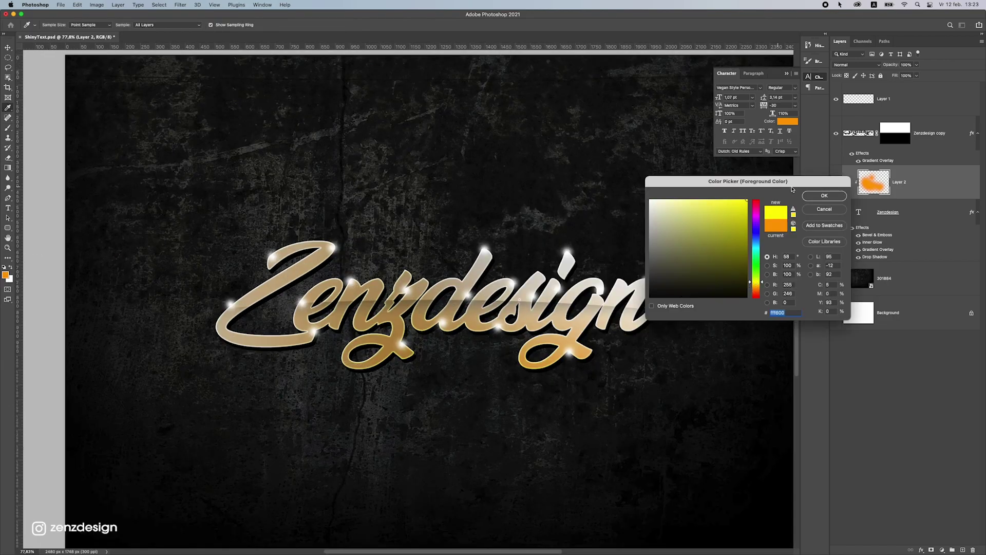
click(813, 196)
drag(630, 287, 523, 198)
scroll(433, 211, down, 5)
scroll(431, 252, up, 2)
key(super+z)
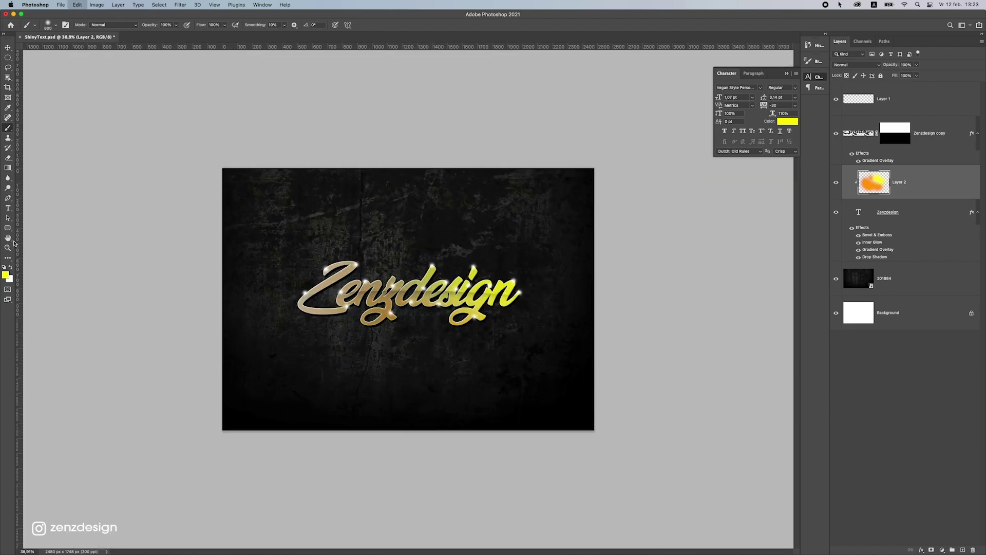
Set the foreground to a muted golden brown and dab it over the remaining silver parts of the lettering, undoing an unwanted dab
click(5, 276)
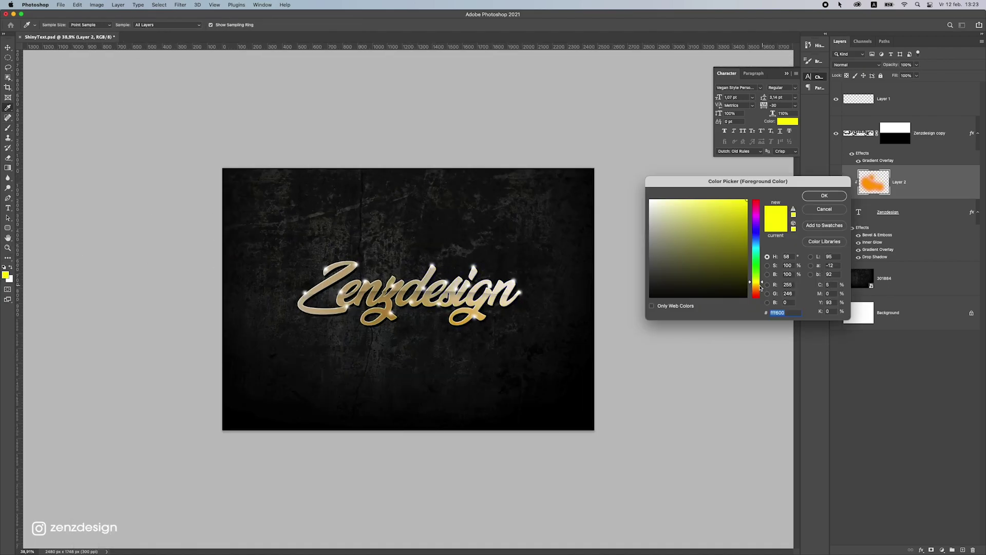
click(759, 288)
drag(710, 238, 707, 242)
key(Return)
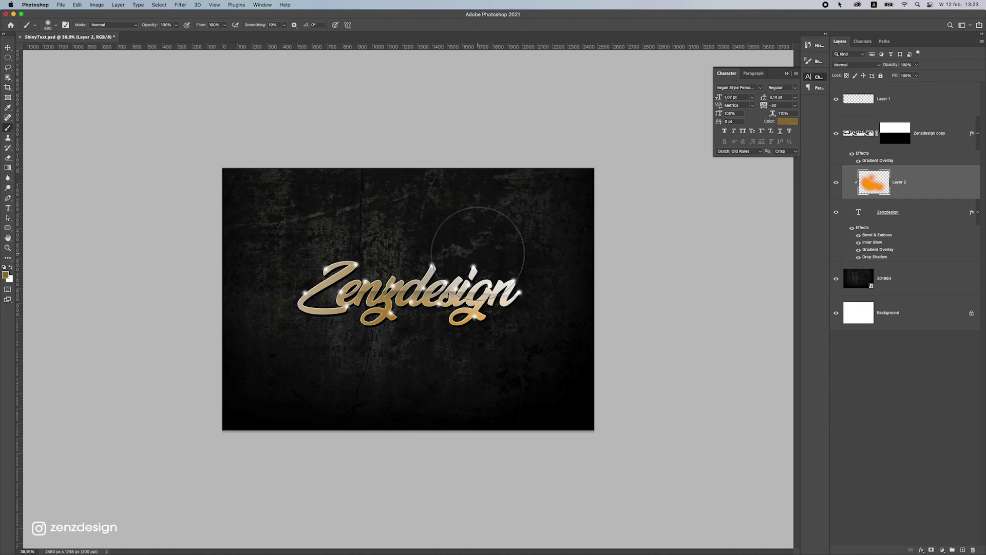
click(477, 253)
click(507, 347)
click(529, 327)
click(333, 334)
key(super+z)
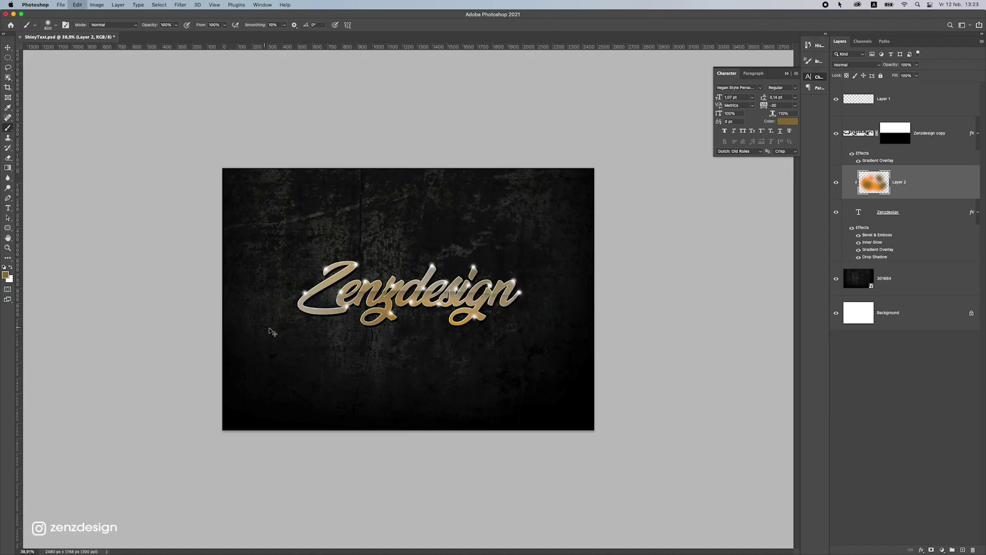
scroll(347, 318, up, 5)
scroll(513, 276, down, 5)
click(427, 256)
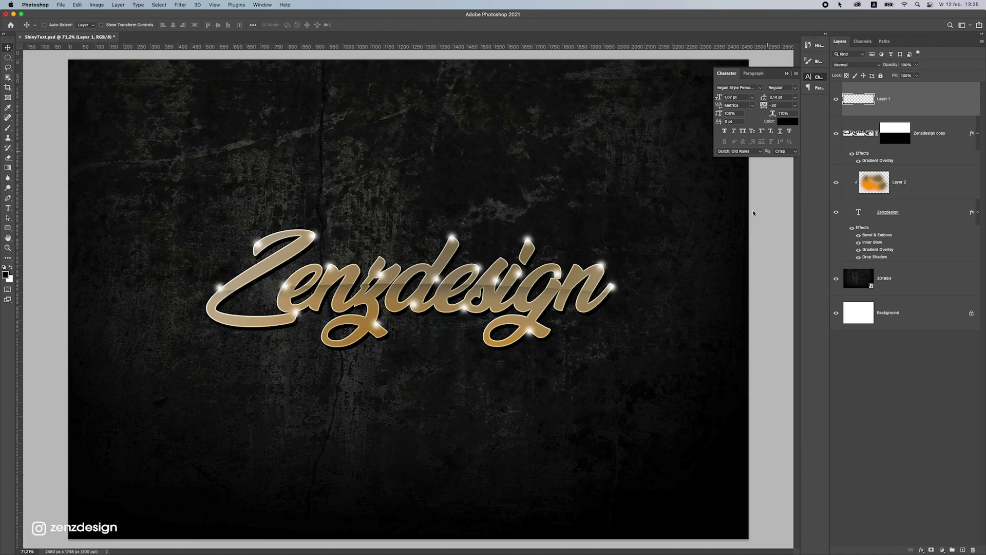
Add the orange lens flare image on a new top layer and shift it over the lettering
click(962, 549)
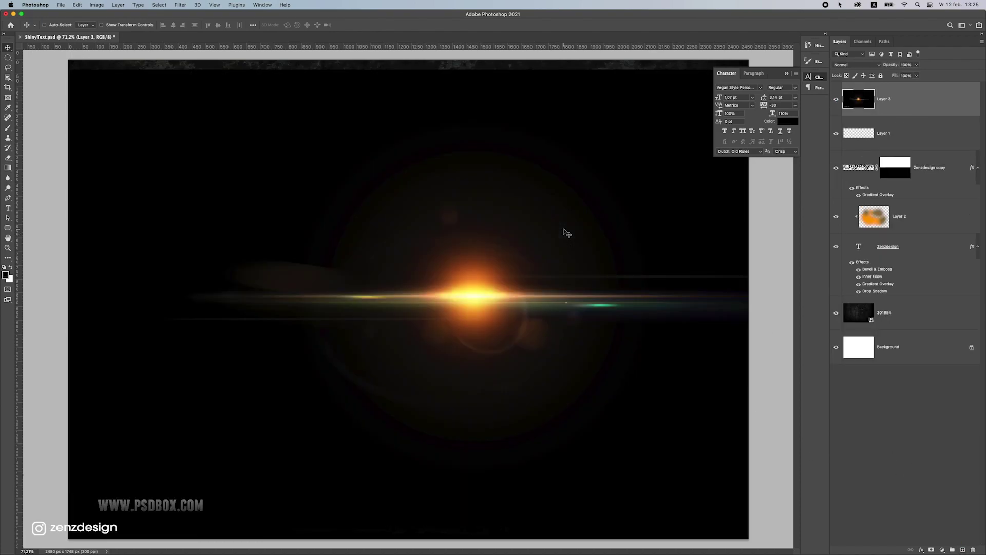
drag(584, 258, 489, 218)
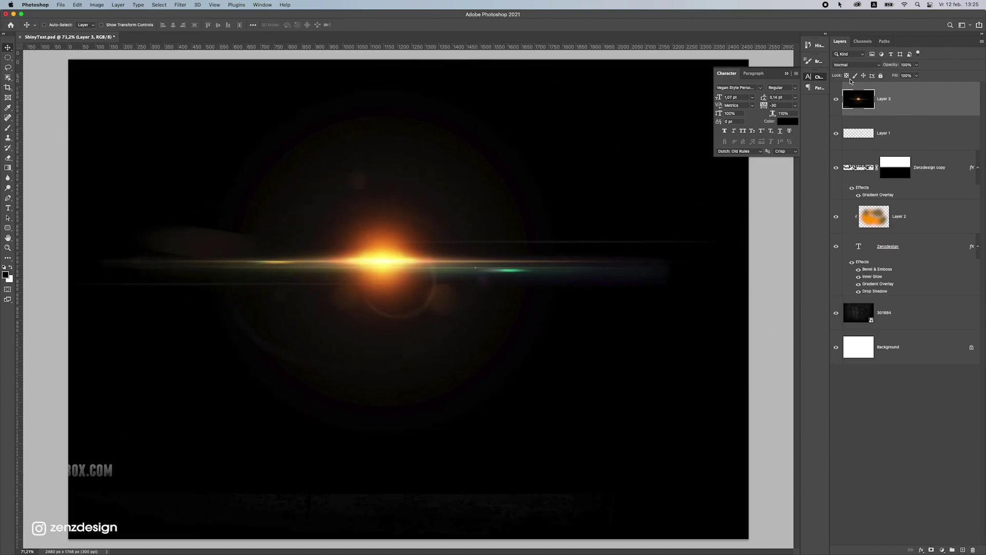
Convert the lens flare layer to a smart object and set its blend mode to Screen
right_click(907, 98)
click(854, 218)
click(851, 66)
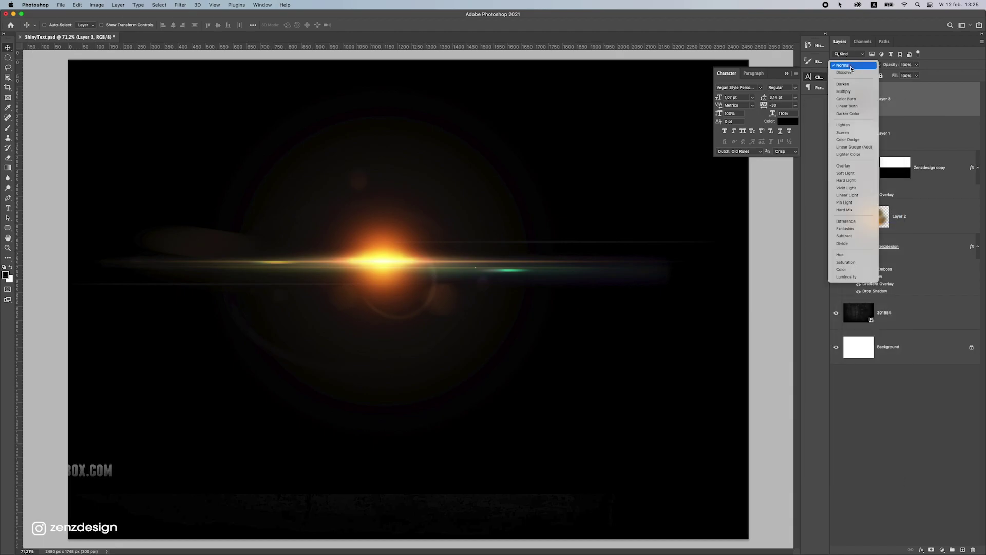
click(843, 132)
Scale the lens flare down and position its bright center on the top edge of the Z
drag(546, 252, 480, 289)
scroll(481, 289, down, 5)
key(super+t)
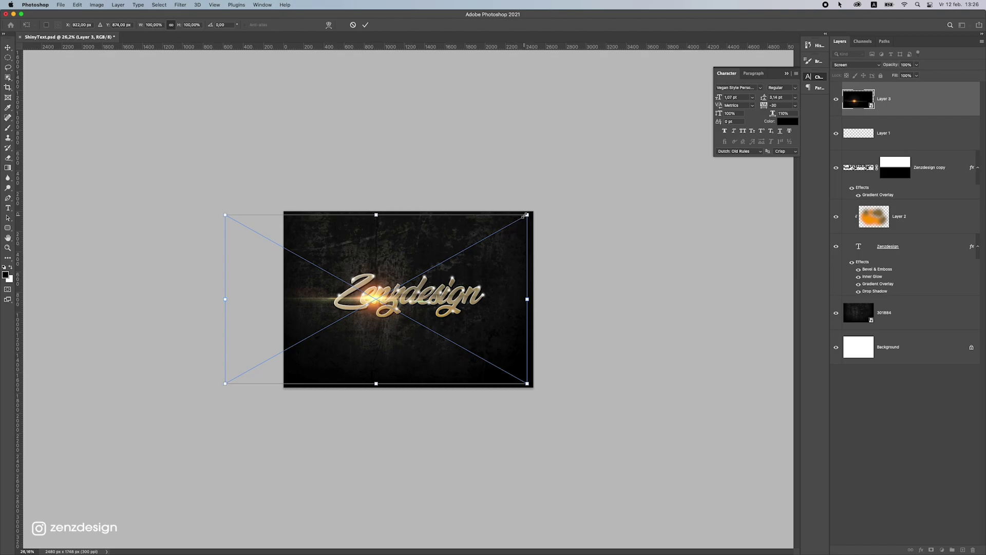
drag(526, 216, 465, 249)
scroll(462, 252, up, 5)
drag(430, 304, 337, 242)
key(Return)
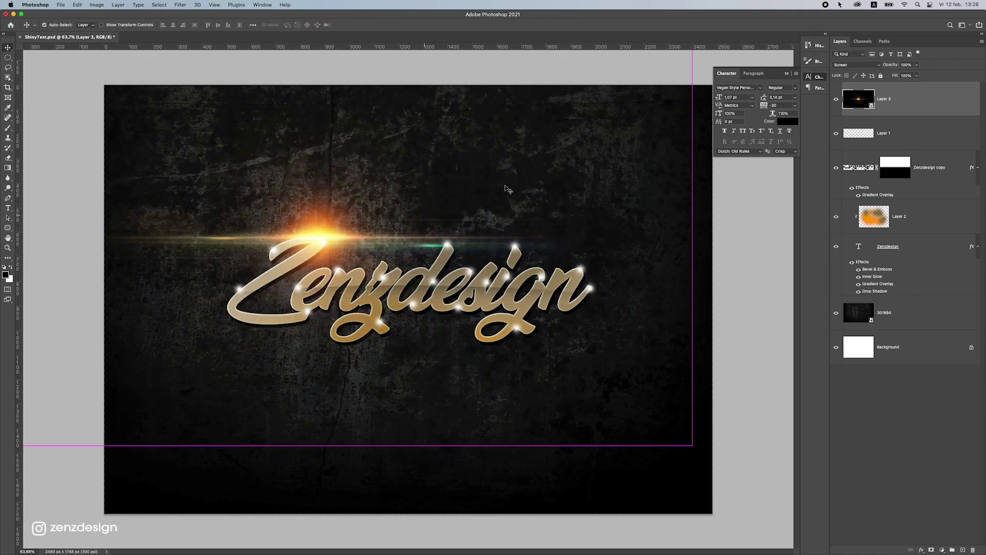
key(super+t)
drag(690, 445, 595, 392)
key(Return)
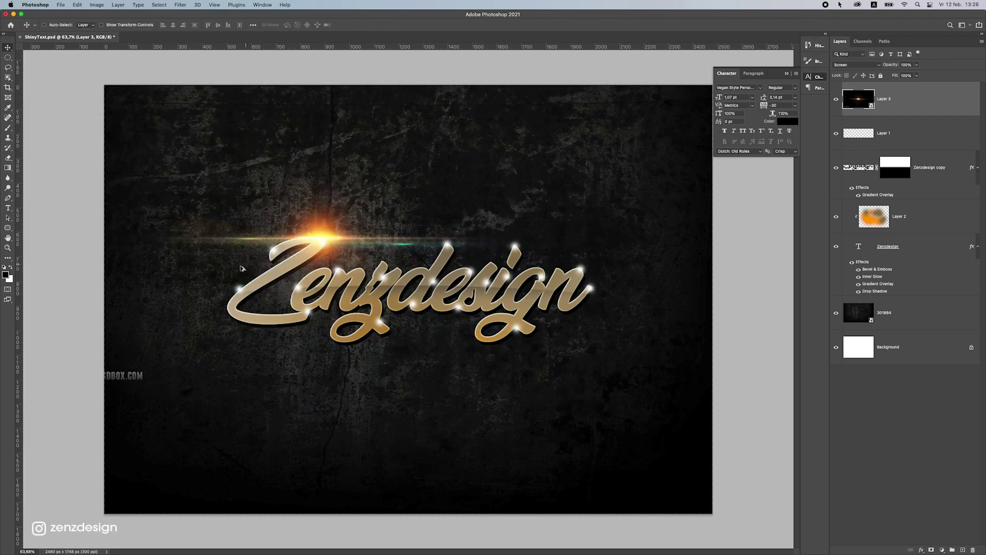
Erase the website watermark that came with the lens flare image using the Eraser tool
scroll(240, 272, down, 1)
click(8, 157)
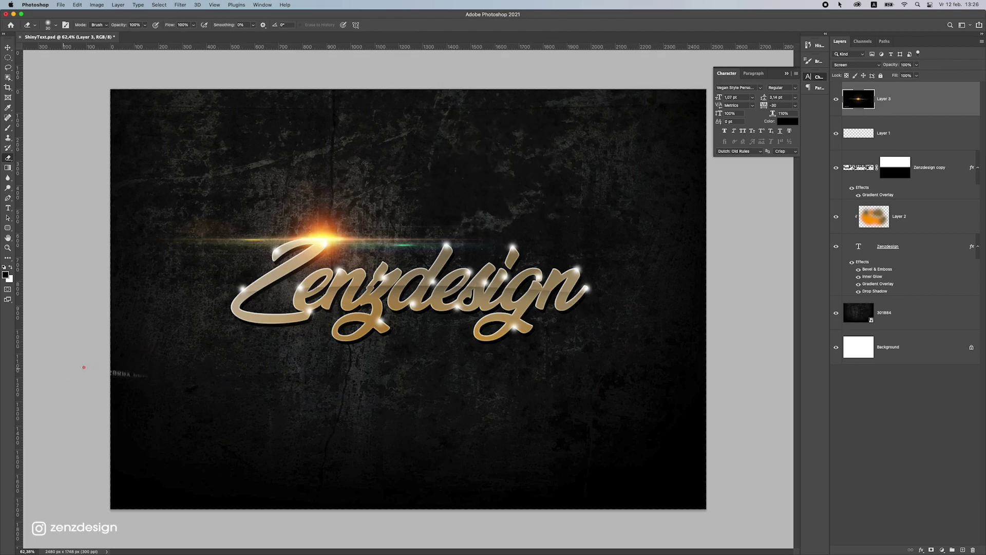
Duplicate the lens flare layer, move the copy to the bottom of the g's tail and scale it down slightly
key(super+j)
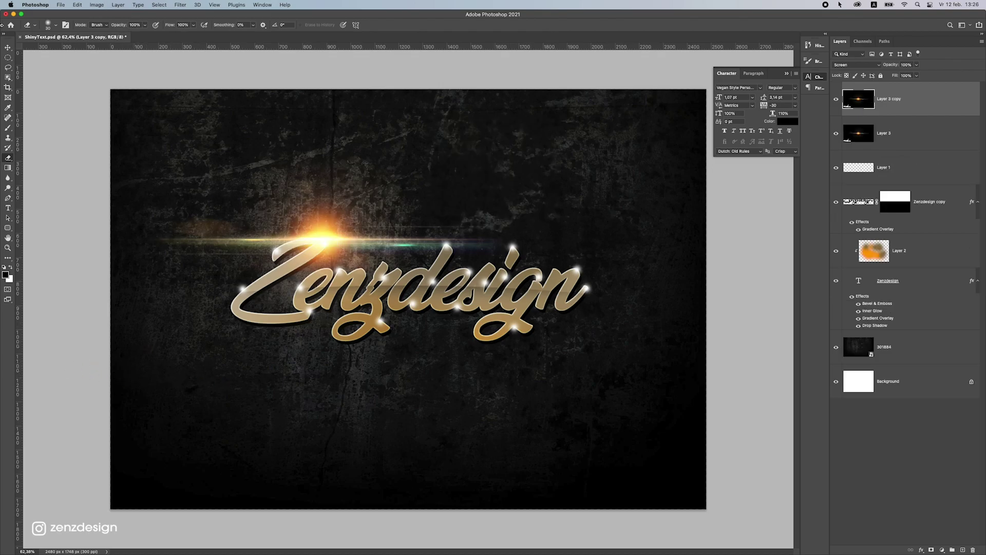
click(8, 48)
drag(437, 220, 596, 319)
key(super+t)
drag(750, 193, 704, 221)
key(Return)
Hide the white sparkle layer and select the Zenzdesign copy layer
scroll(509, 295, down, 10)
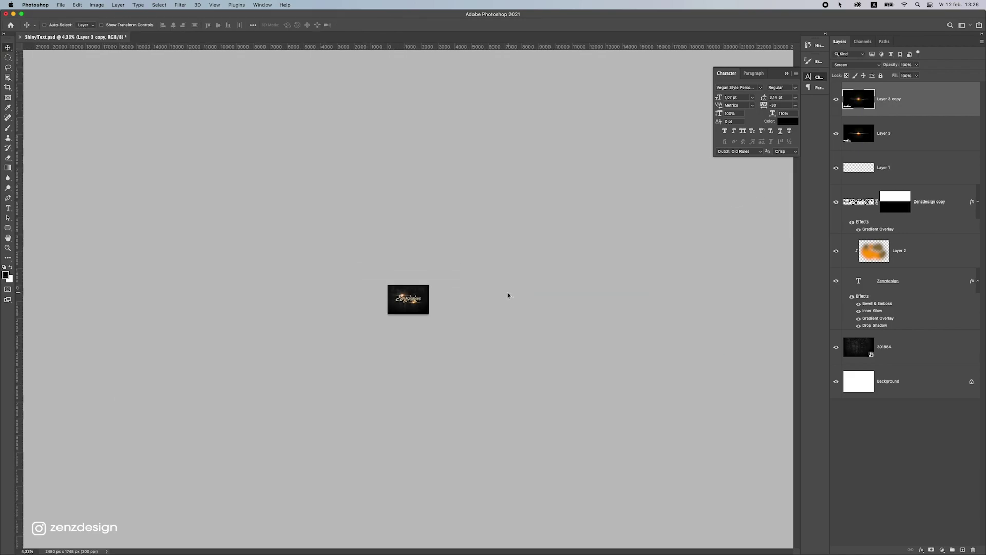
scroll(506, 293, up, 10)
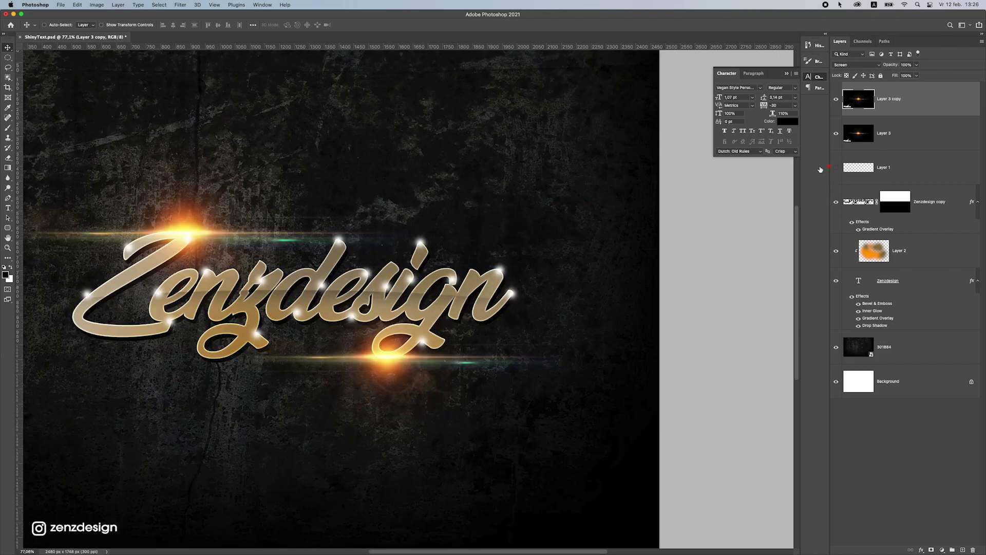
scroll(414, 249, down, 3)
scroll(414, 249, up, 2)
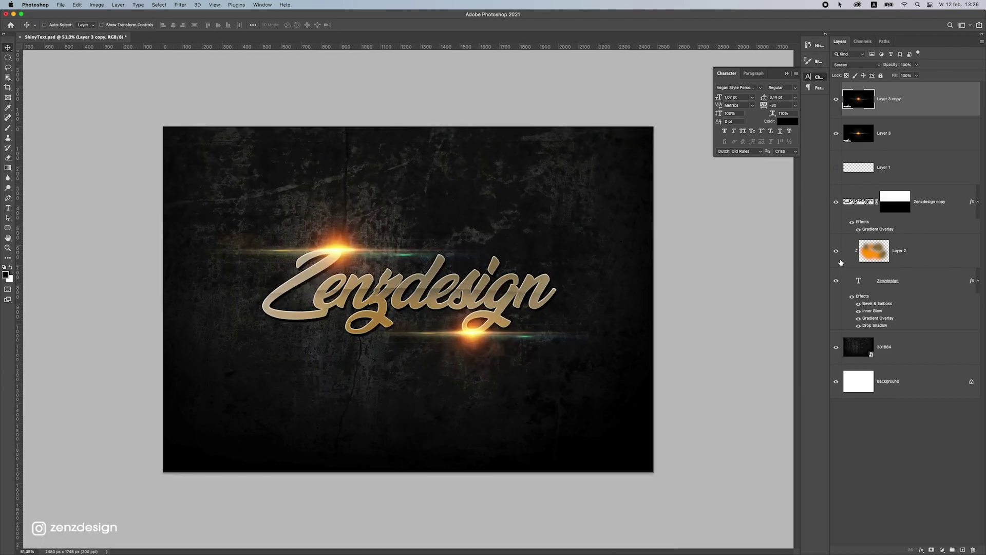
click(914, 193)
click(919, 253)
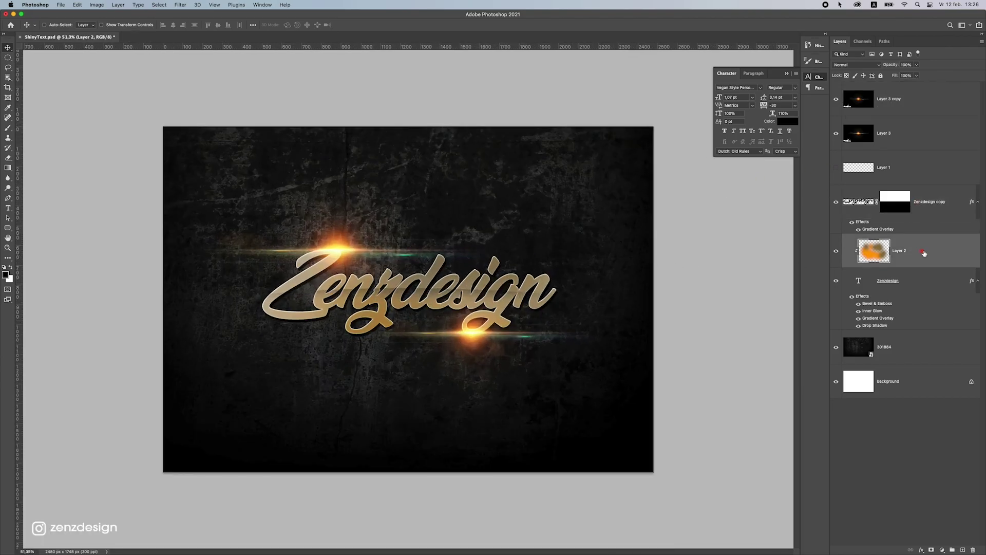
click(934, 193)
scroll(376, 249, up, 1)
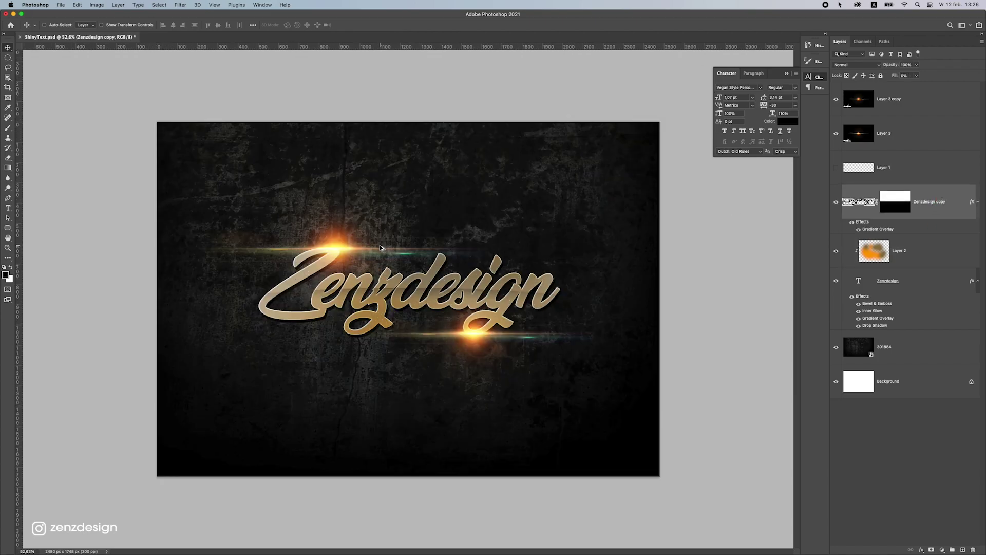
right_click(777, 261)
click(758, 261)
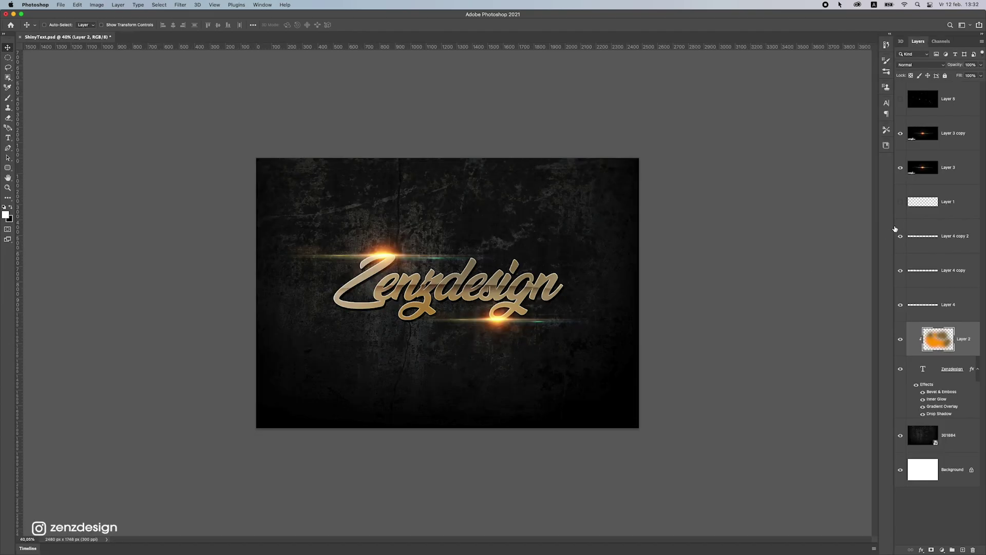
Add a Curves adjustment layer clipped above the orange paint layer and move its white point inward to brighten the lettering
drag(895, 229, 838, 224)
click(943, 549)
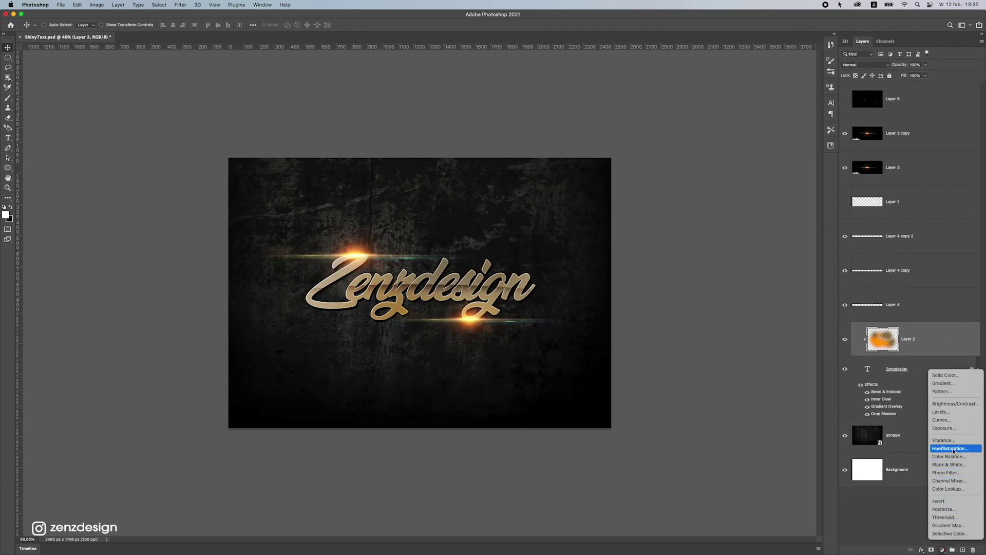
click(852, 319)
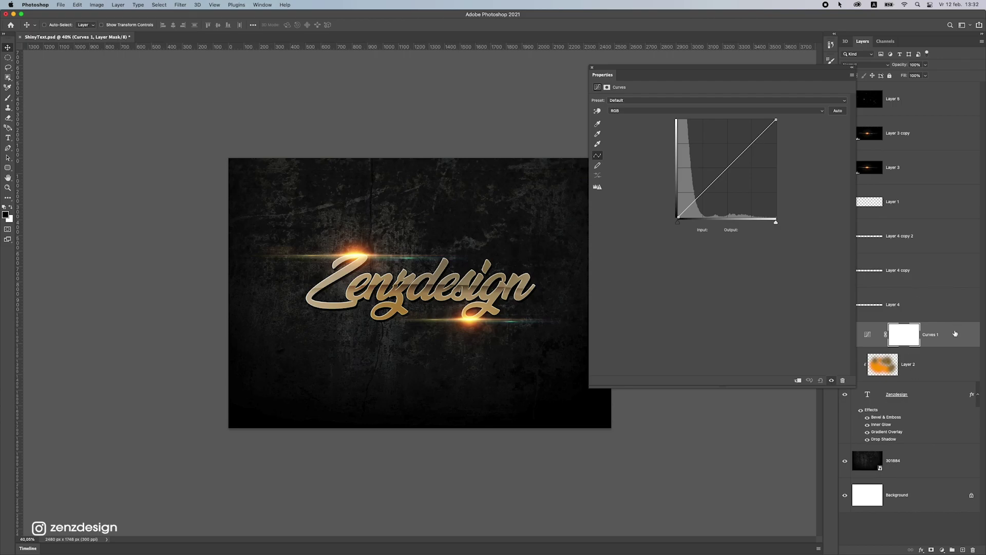
click(798, 380)
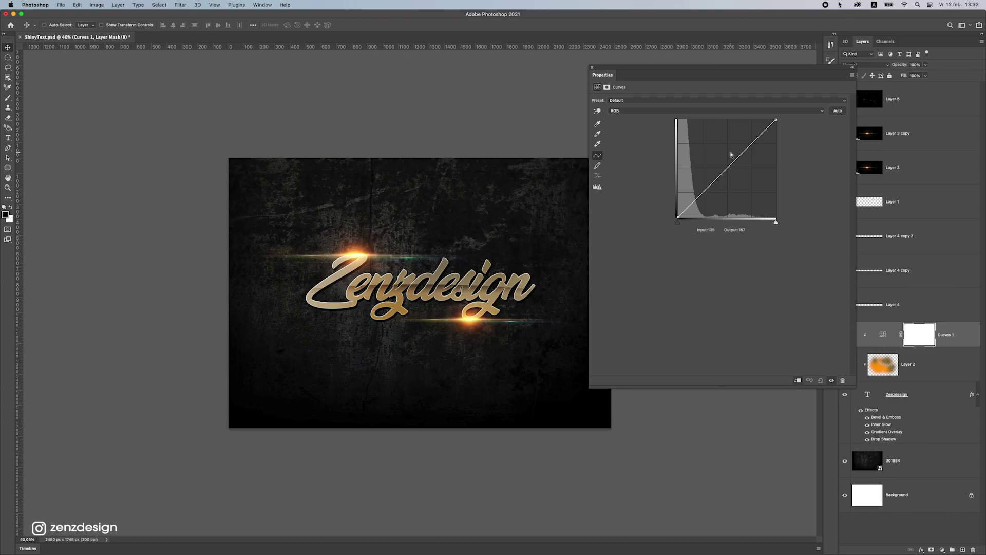
drag(776, 120, 739, 111)
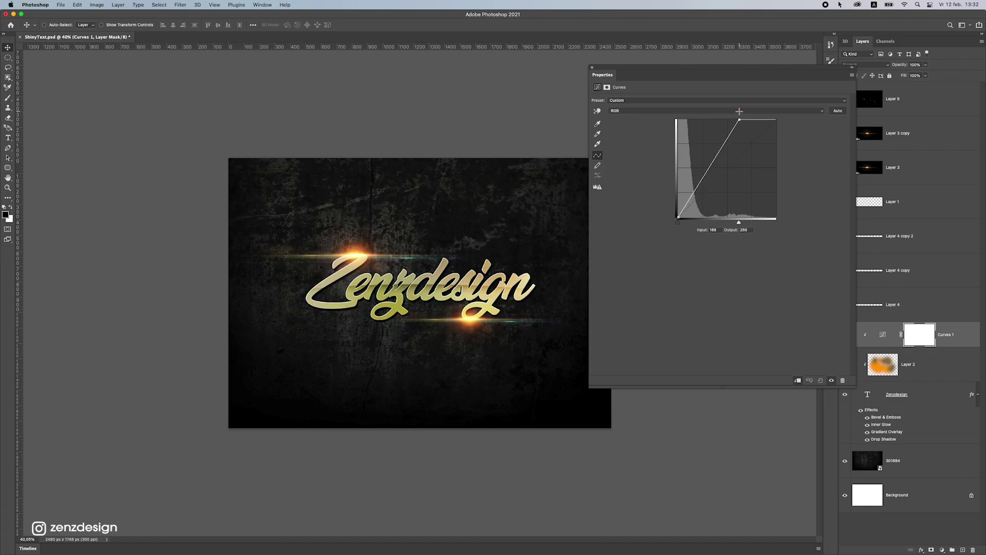
Shape the RGB curve with extra points along its middle and lower part, undoing the unwanted bends
drag(712, 171, 737, 158)
scroll(497, 300, down, 5)
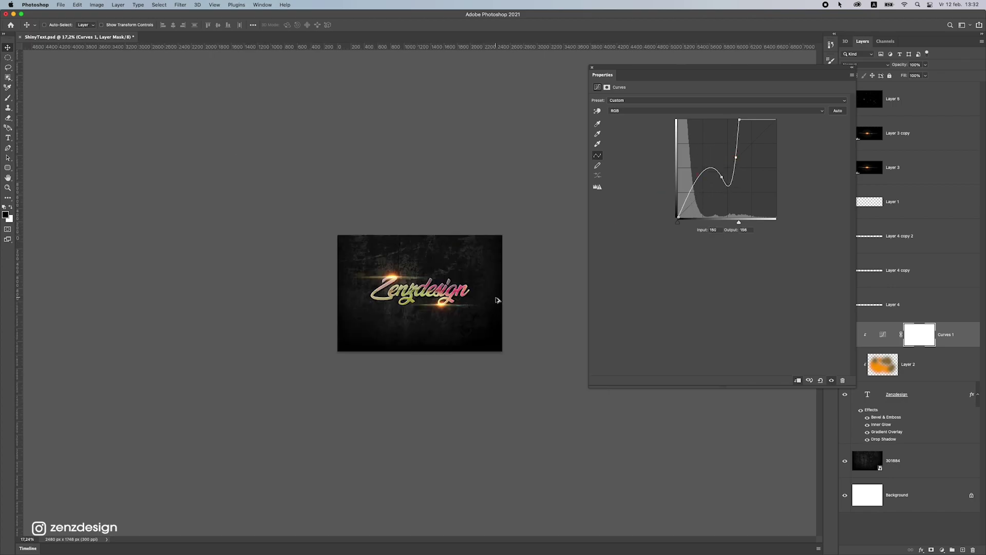
scroll(497, 300, up, 5)
key(super+z)
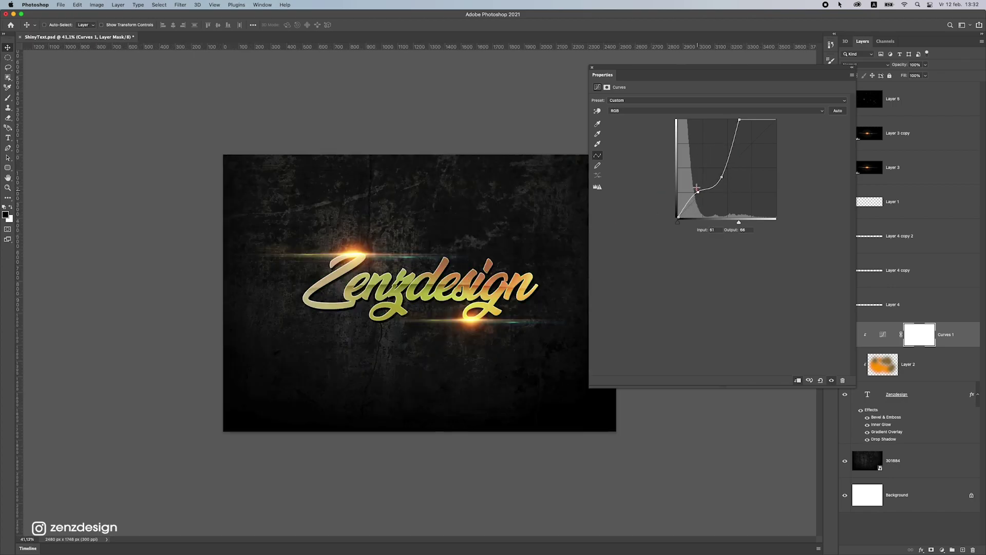
drag(696, 188, 726, 178)
key(super+z)
scroll(485, 249, down, 5)
scroll(485, 250, up, 5)
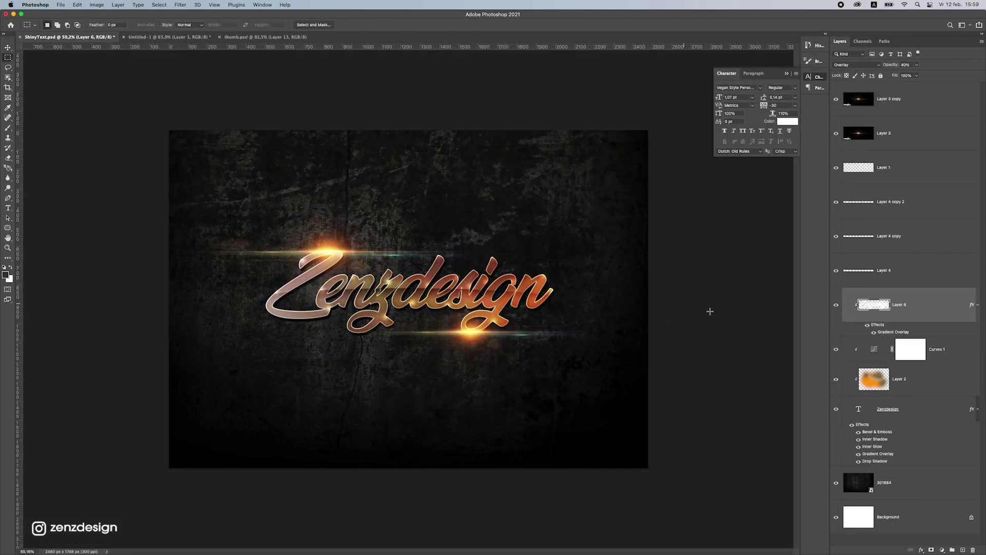
Rasterize the layer style of the Zenzdesign text layer
click(904, 387)
click(927, 409)
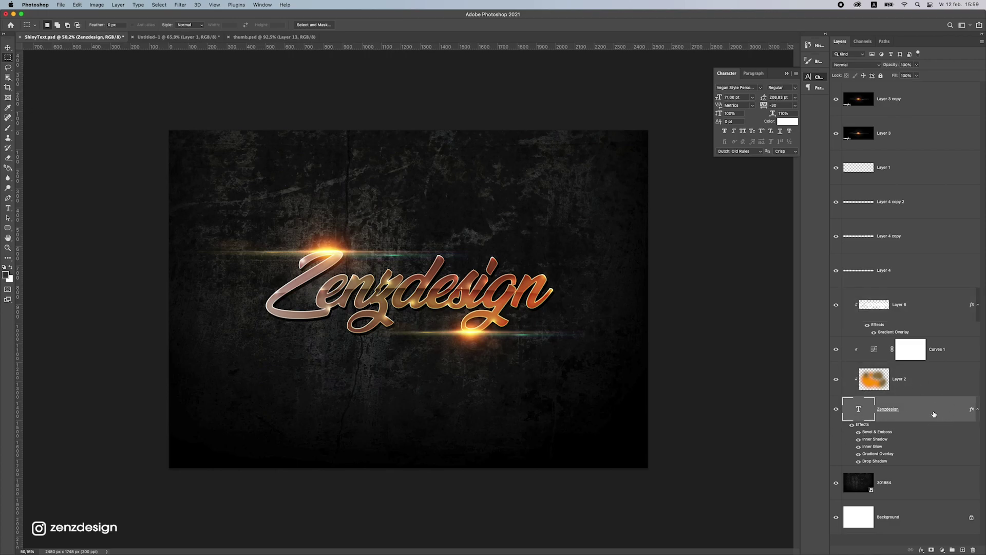
right_click(934, 414)
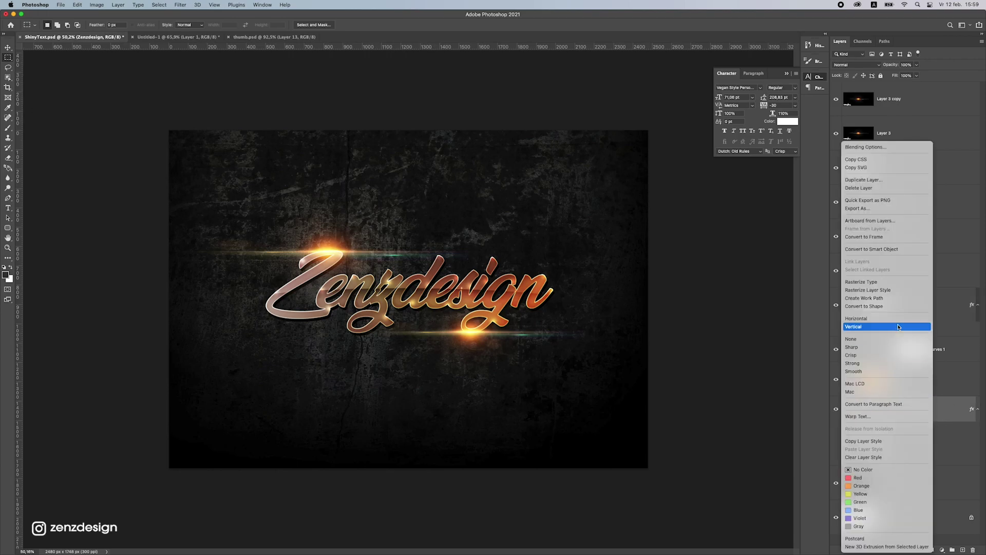
click(903, 289)
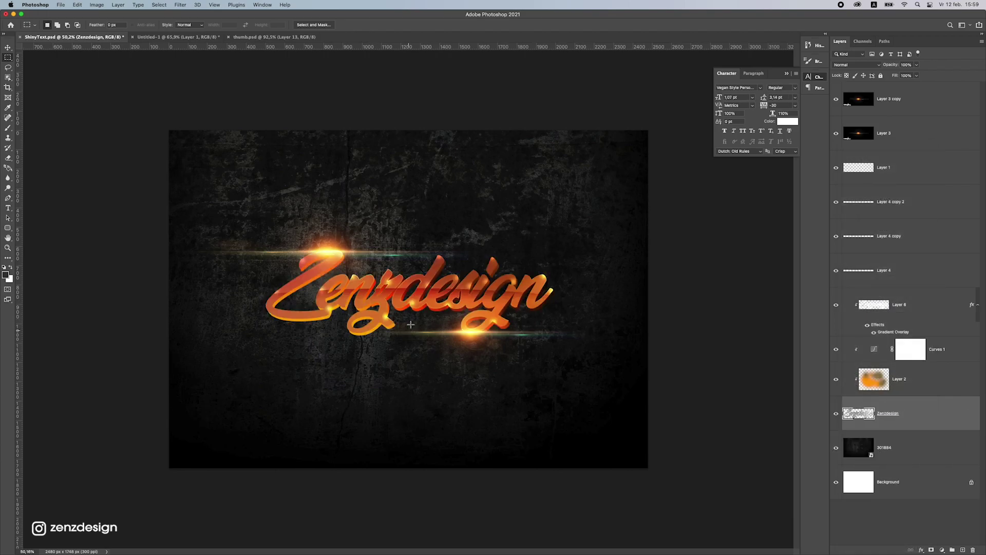
Compare the lettering with and without the orange paint on Layer 2 and lower that layer's opacity to 87%
click(905, 360)
click(837, 379)
click(836, 379)
click(873, 379)
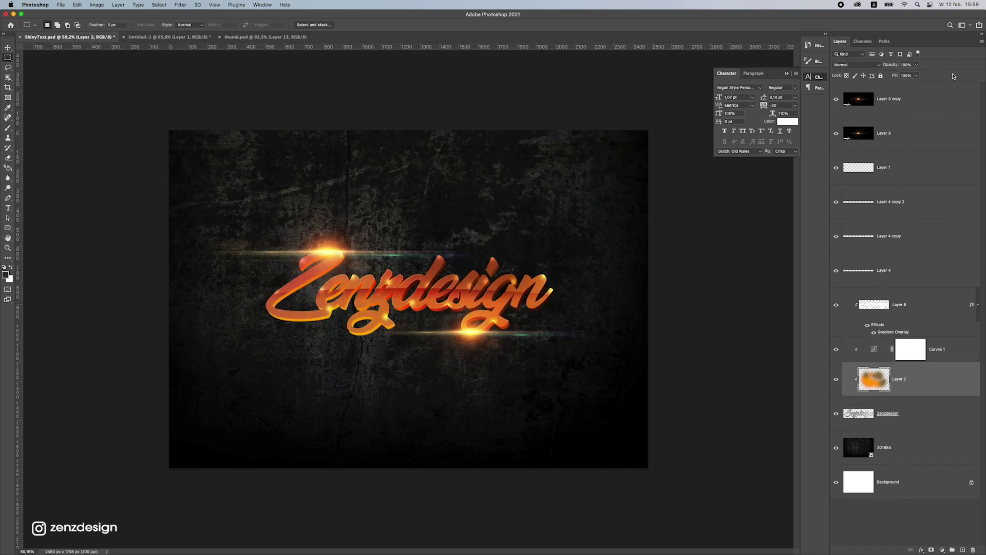
click(918, 65)
mouse_move(903, 75)
mouse_down()
mouse_move(890, 76)
mouse_move(917, 76)
mouse_move(905, 76)
mouse_up()
scroll(519, 273, down, 5)
scroll(518, 275, up, 5)
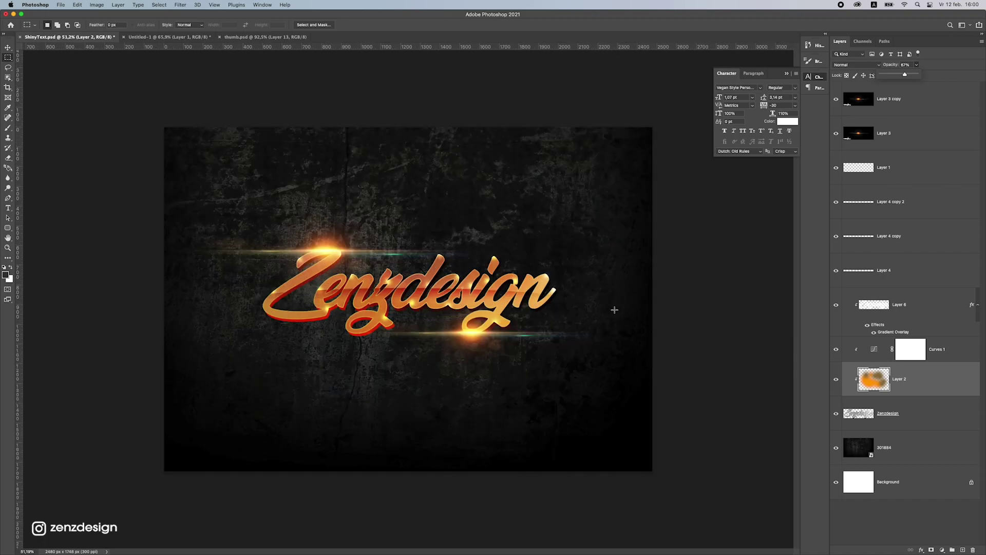
Add a Gradient Overlay effect to Layer 2
double_click(950, 373)
click(646, 228)
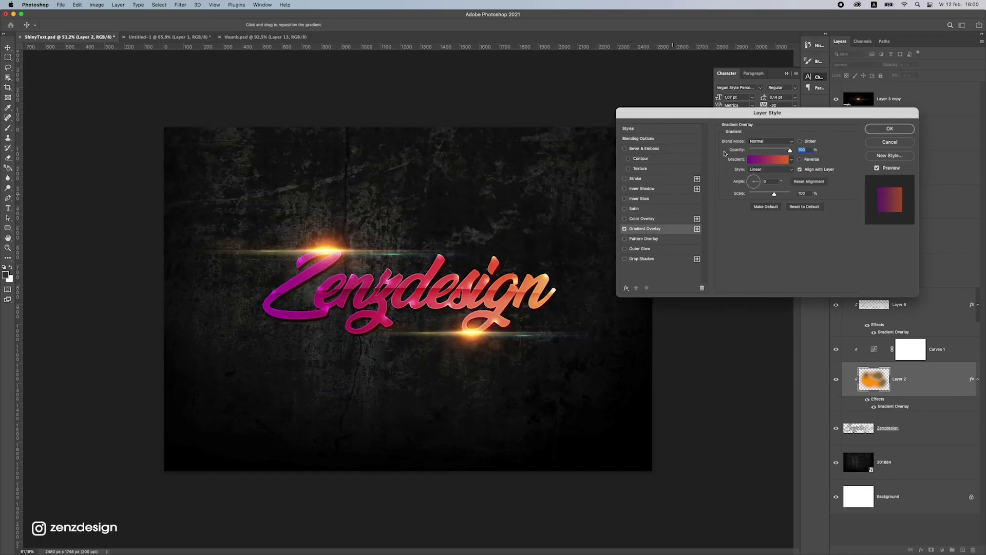